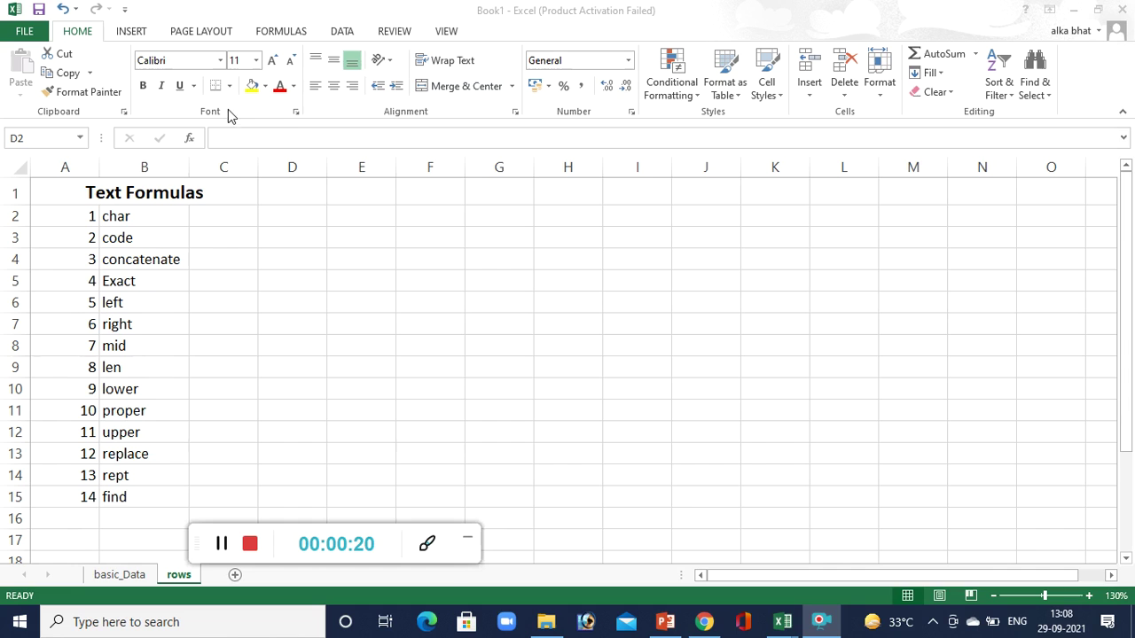
# Browse the Text function list on the Formulas tab, then close it.
pyautogui.click(277, 32)
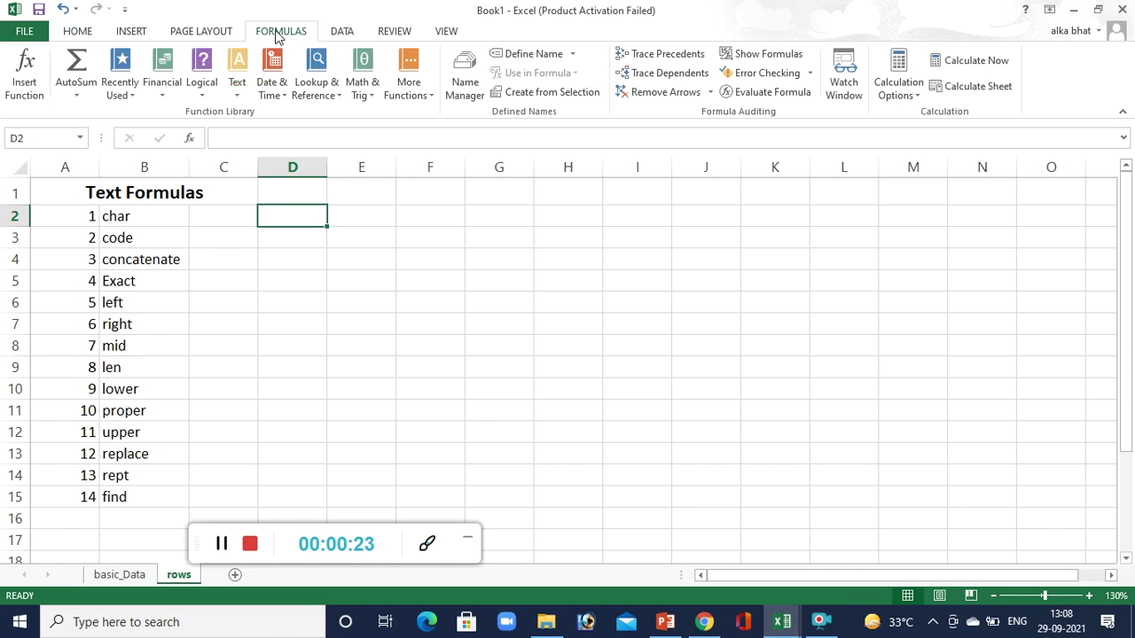
pyautogui.click(235, 96)
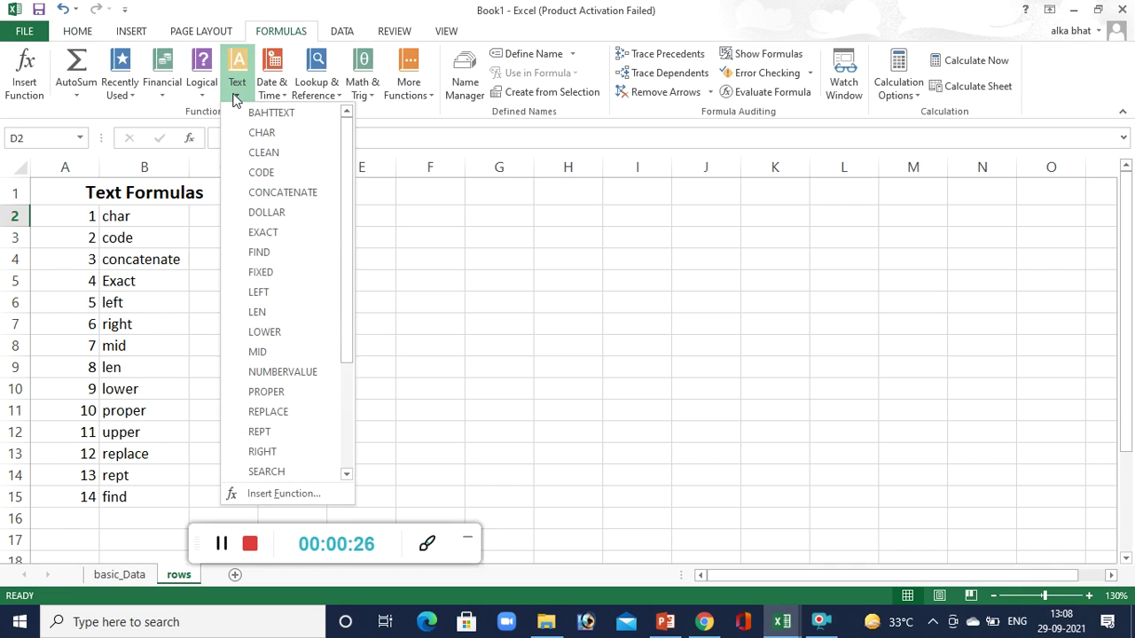
pyautogui.click(347, 422)
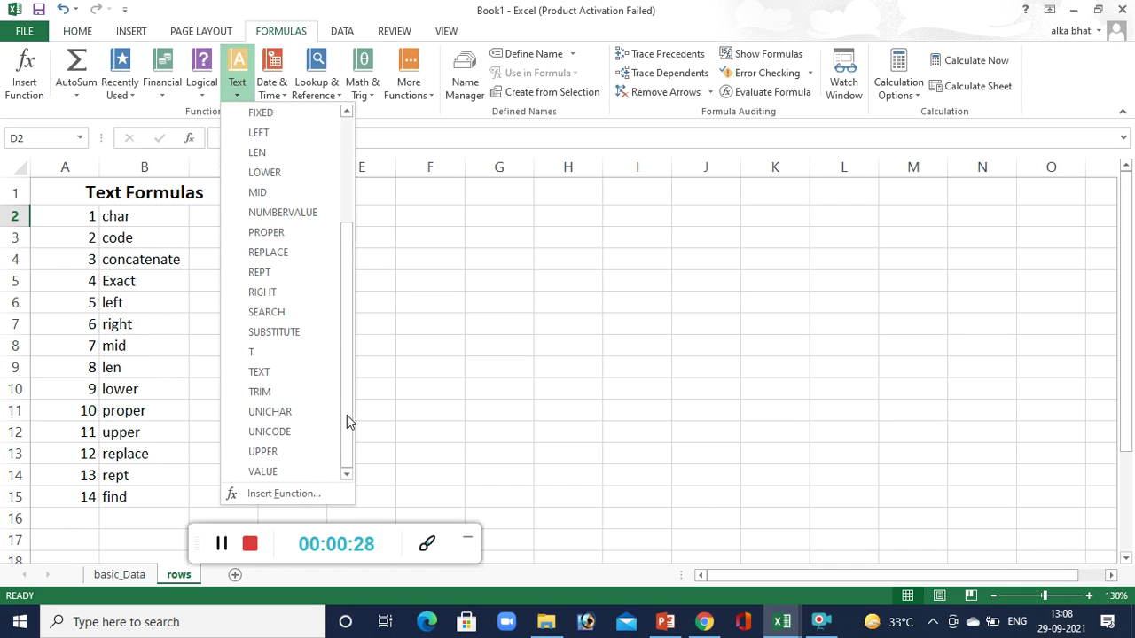
pyautogui.click(414, 323)
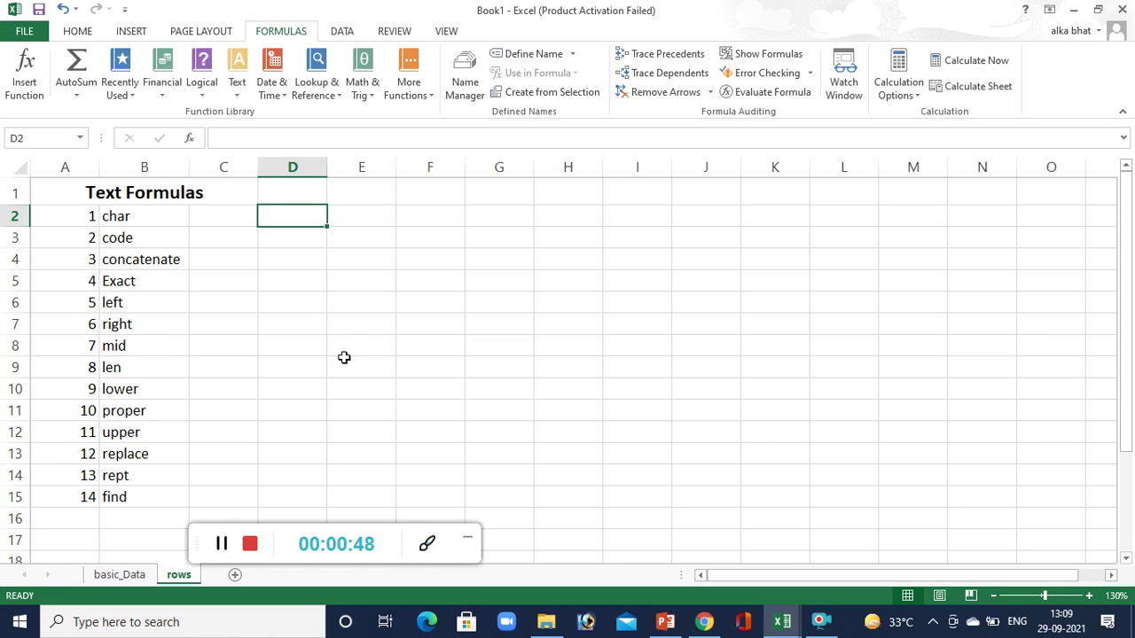
# Enter =CHAR(65) in D2 so it returns the letter A.
pyautogui.write('=')
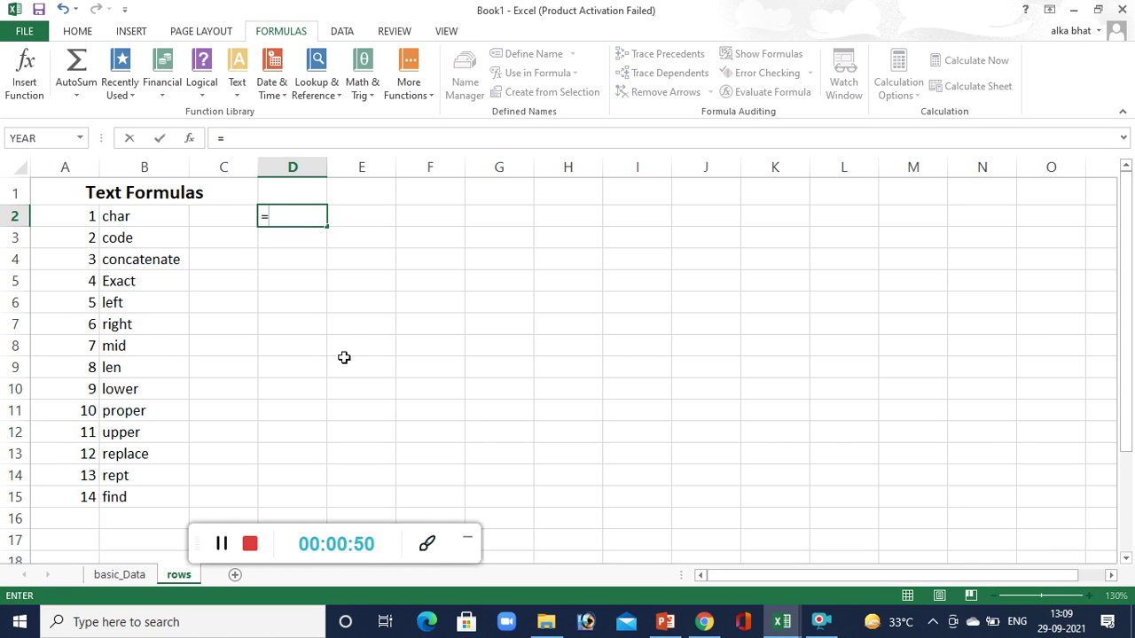
pyautogui.write('char')
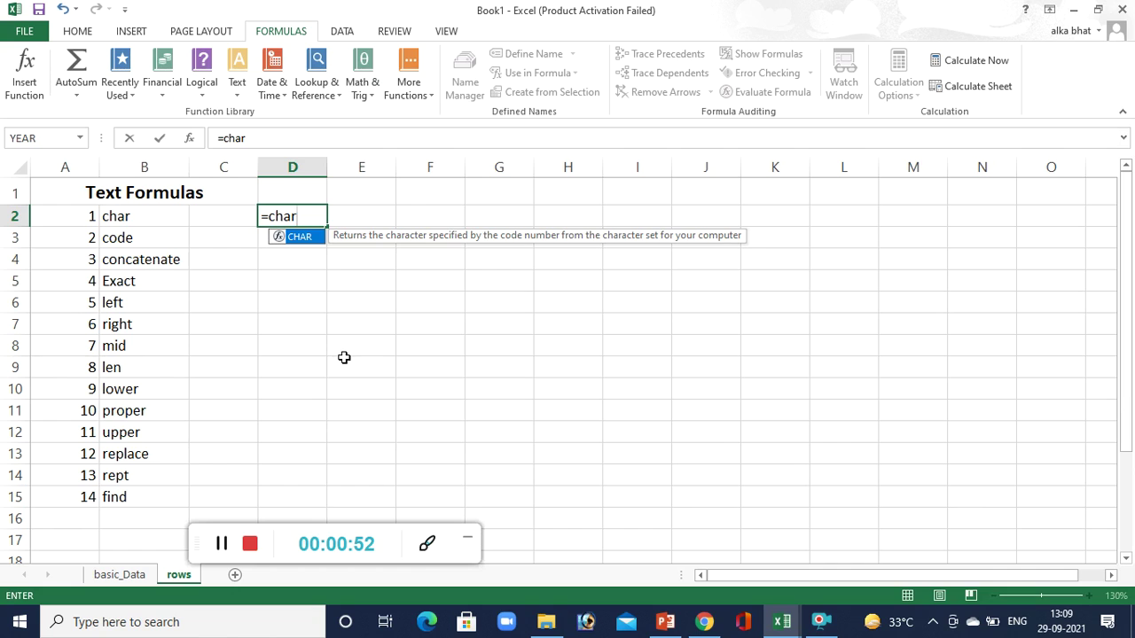
pyautogui.write('(')
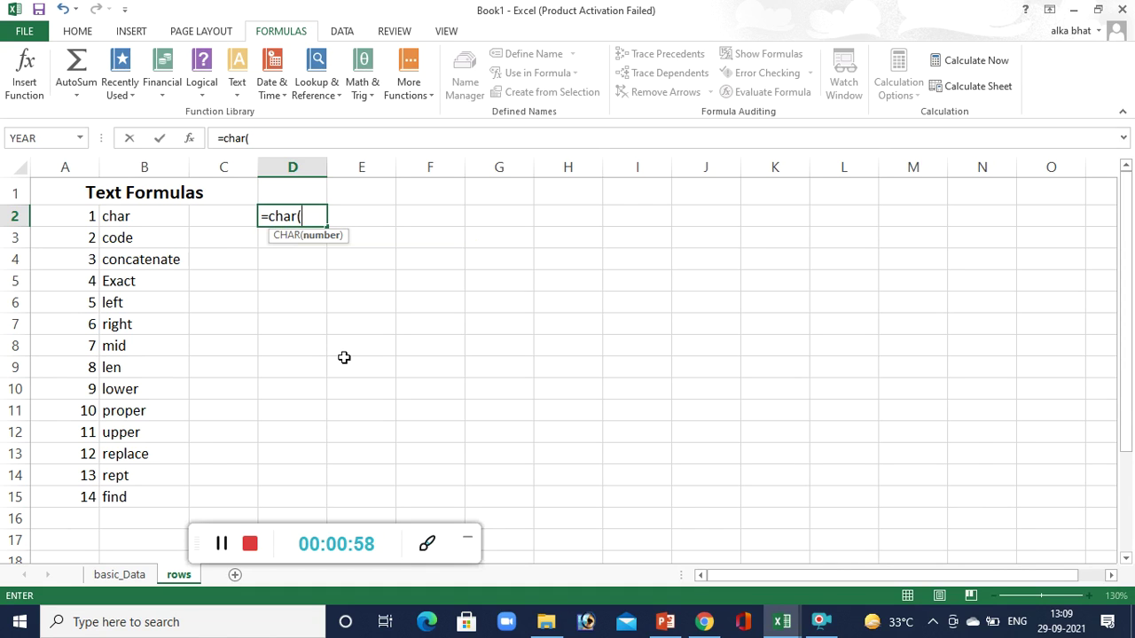
pyautogui.write('65)')
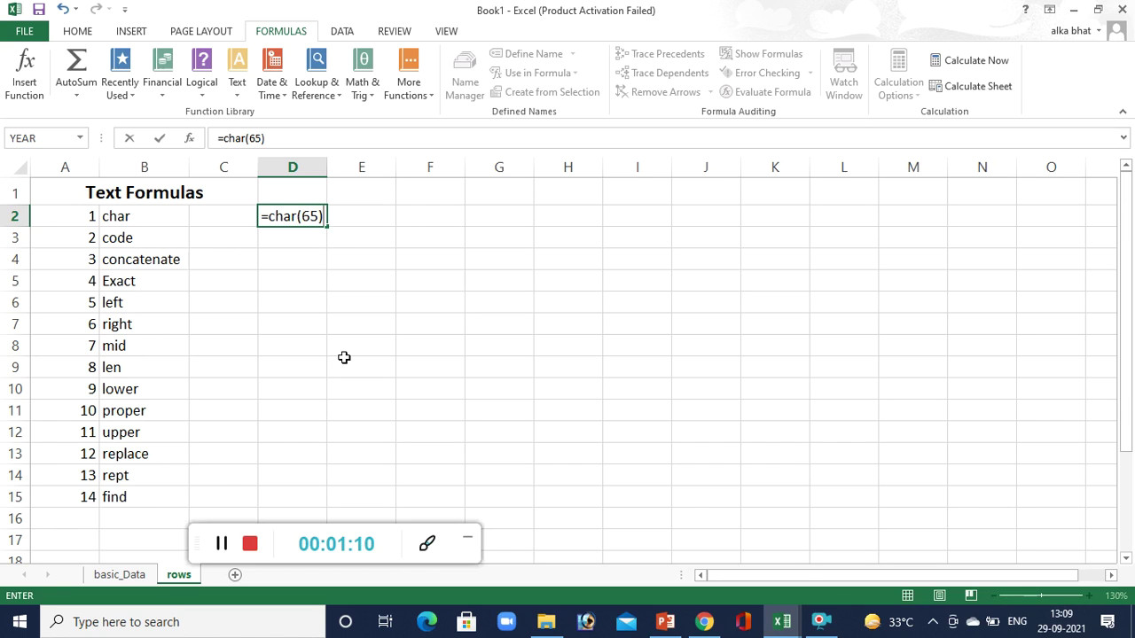
pyautogui.press('Return')
pyautogui.click(281, 221)
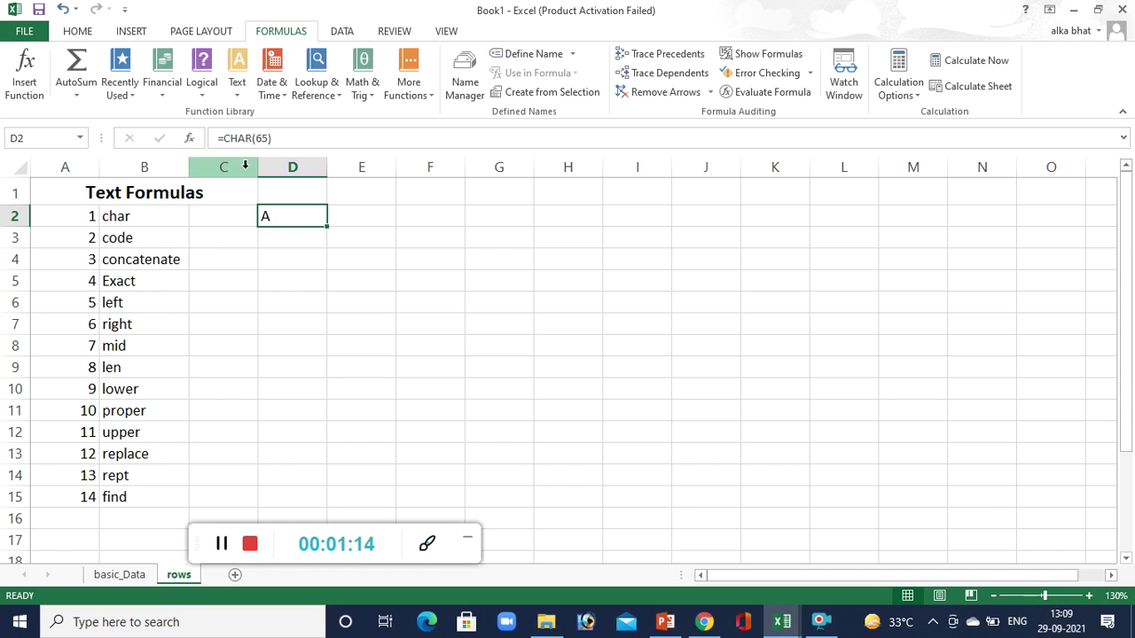
# Put 65 in C2 and rewrite D2 as =CHAR(C2).
pyautogui.click(217, 218)
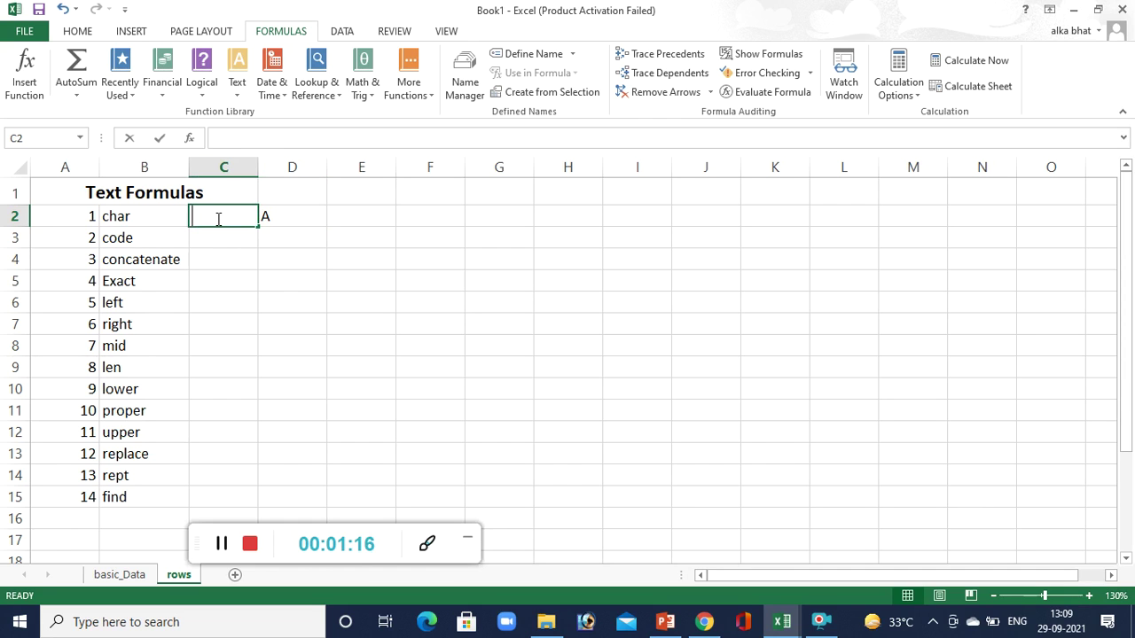
pyautogui.write('65')
pyautogui.press('Tab')
pyautogui.press('Delete')
pyautogui.write('=char(')
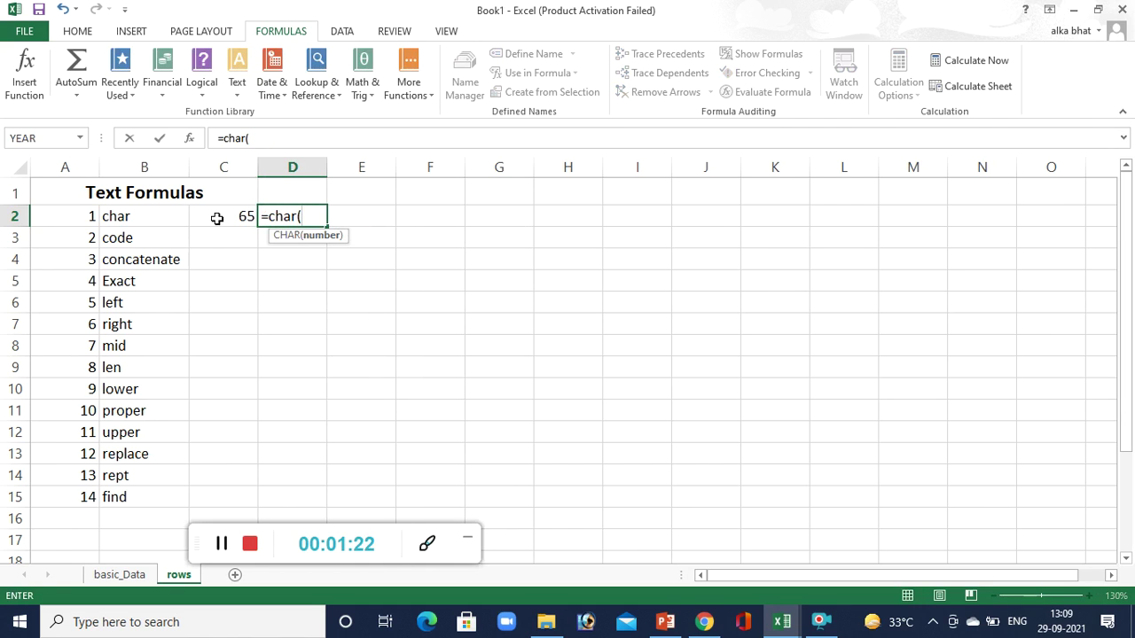
pyautogui.click(217, 219)
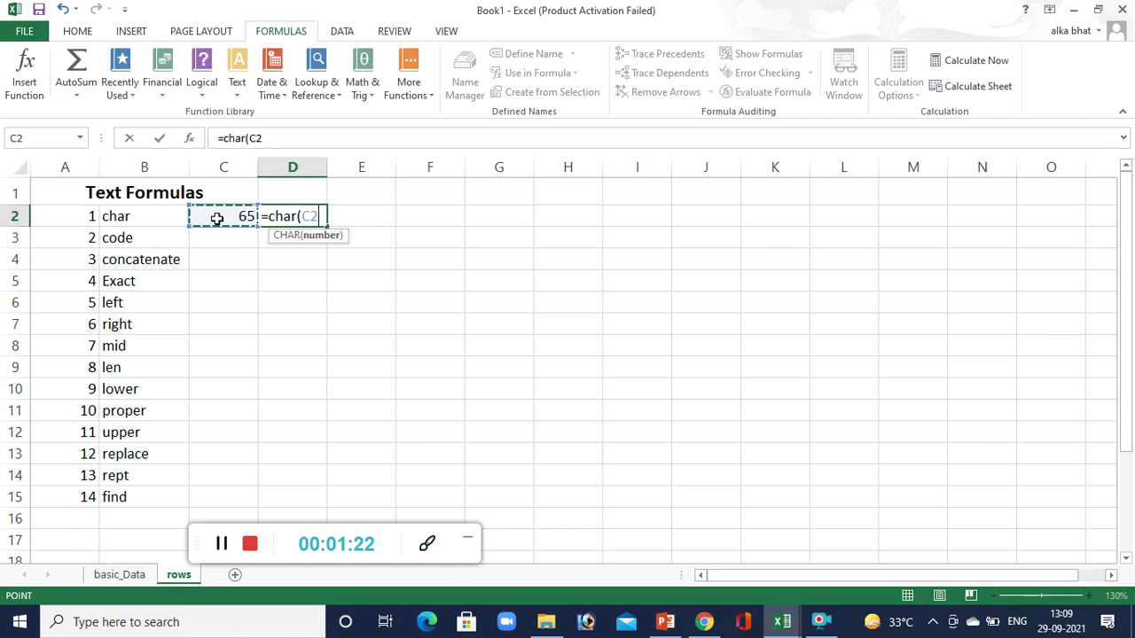
pyautogui.write(')')
pyautogui.hotkey('ctrl', 'Return')
pyautogui.press('Return')
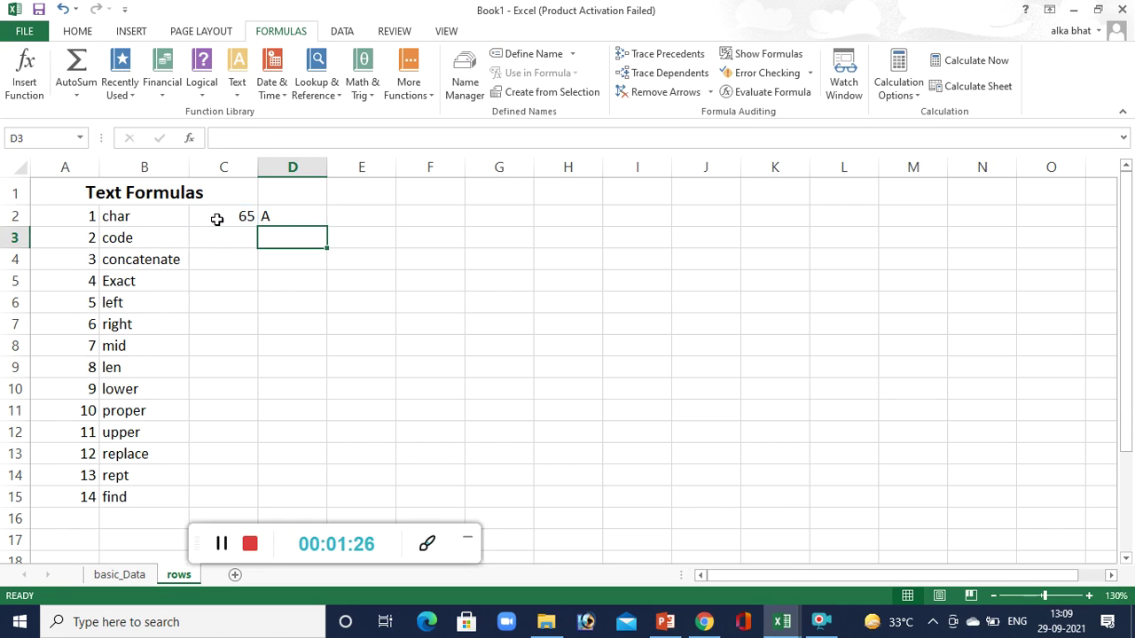
# Change C2 to 66 so D2 shows B.
pyautogui.click(216, 219)
pyautogui.write('66')
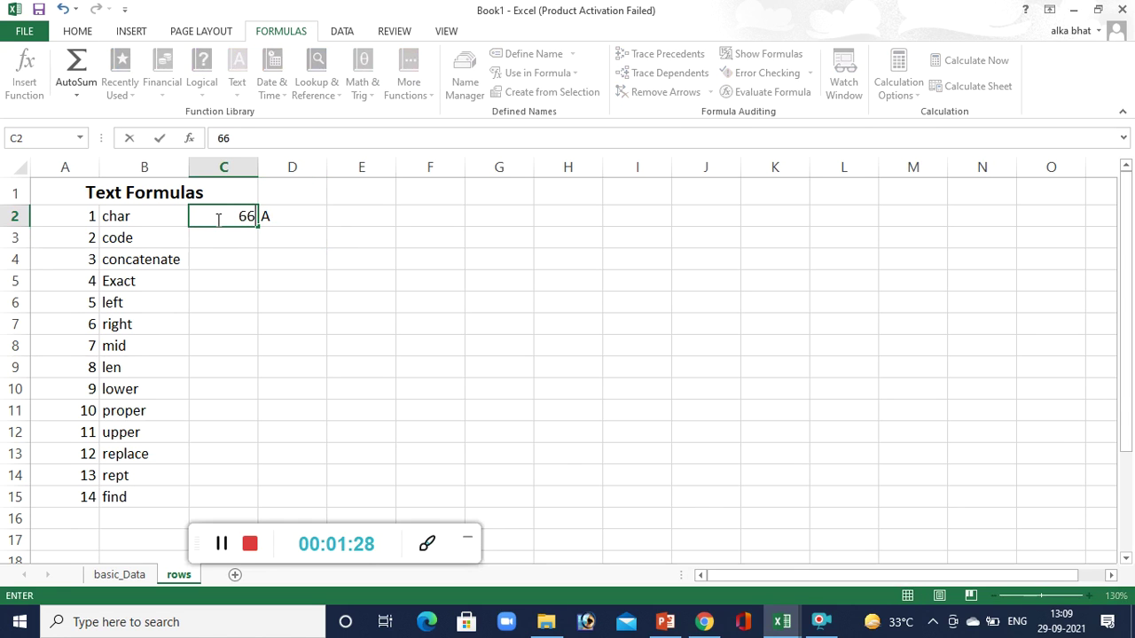
pyautogui.press('Tab')
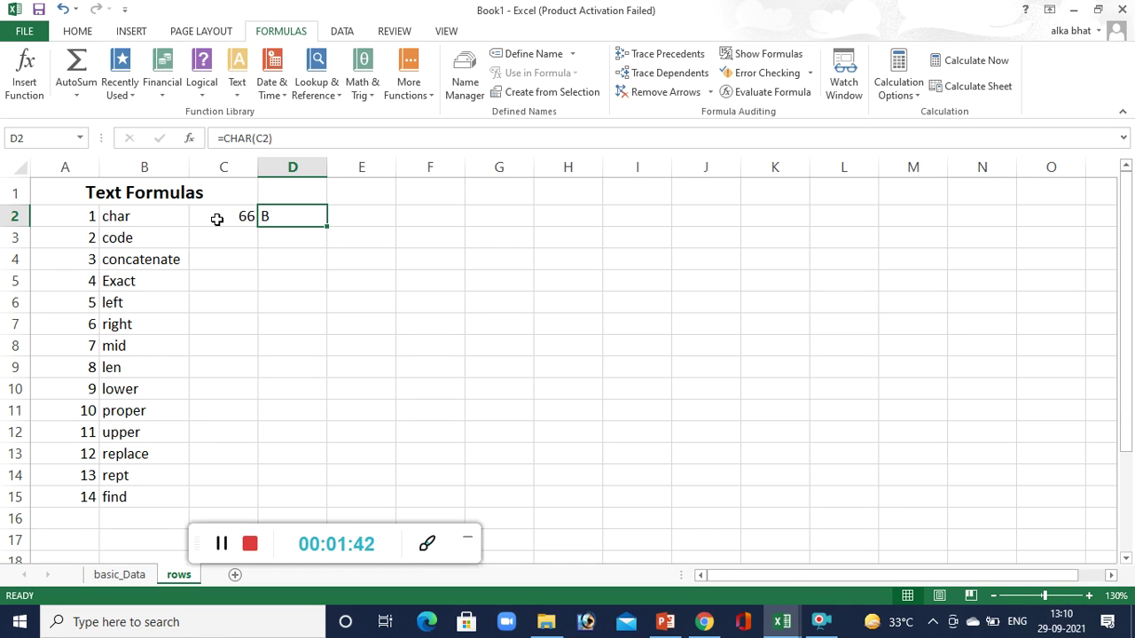
# Enter =CODE("D") in D3.
pyautogui.click(273, 238)
pyautogui.write('=')
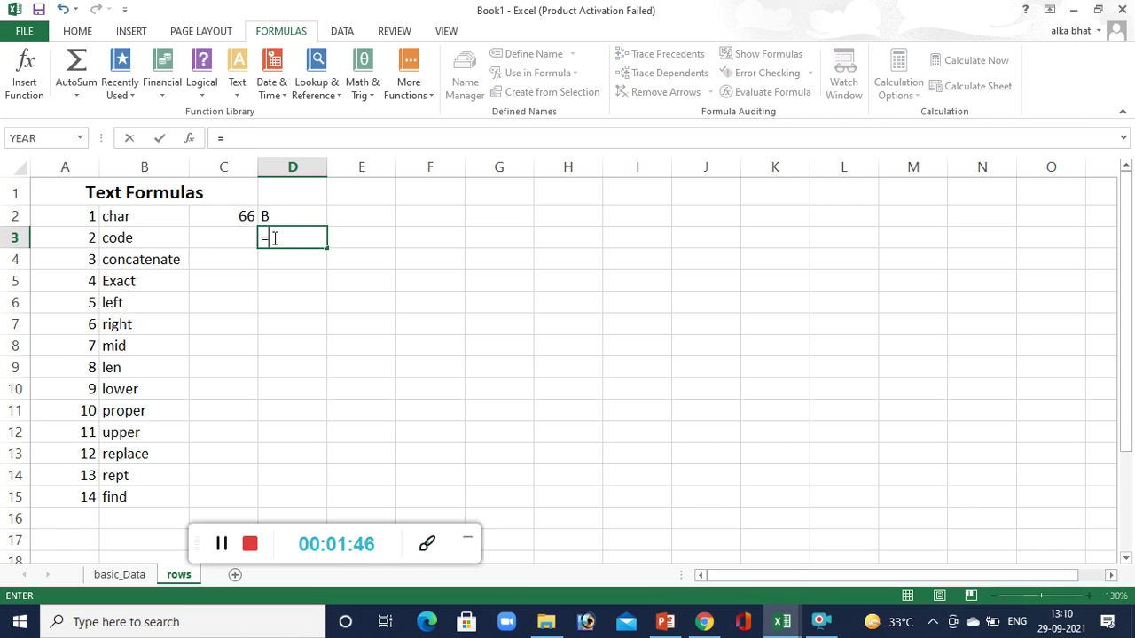
pyautogui.write('code(')
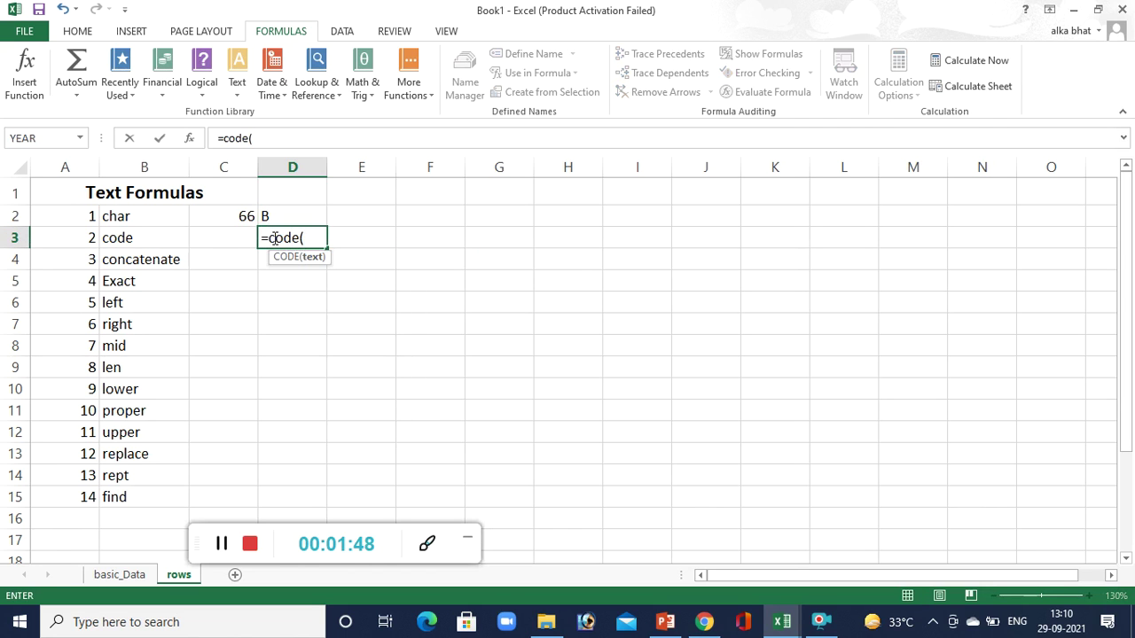
pyautogui.write('""')
pyautogui.click(311, 239)
pyautogui.write('D')
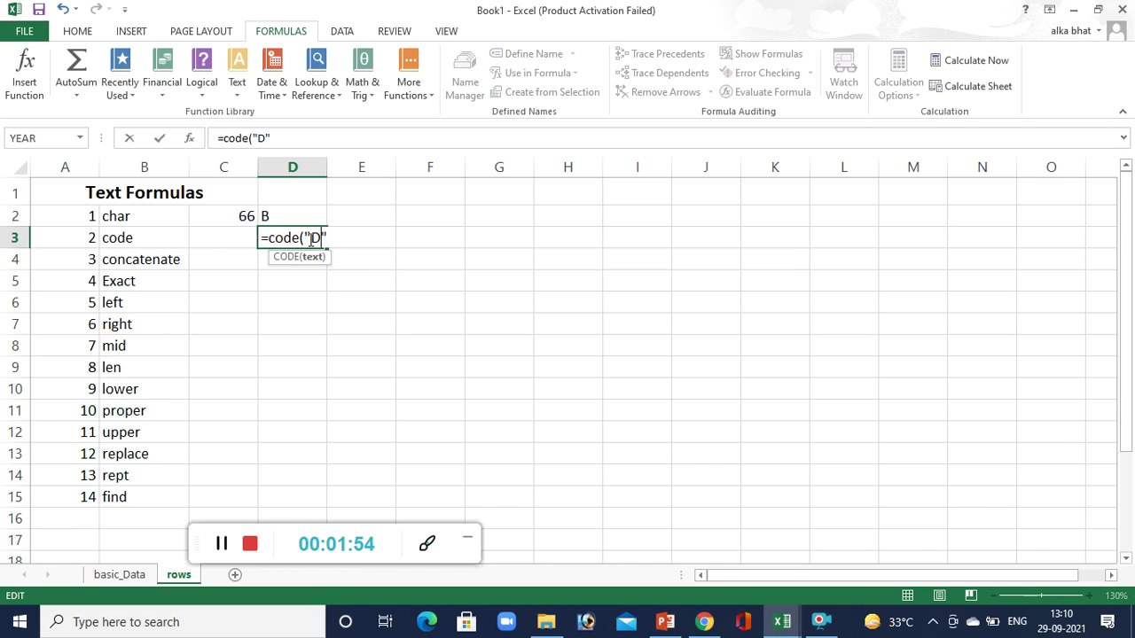
pyautogui.write(')')
pyautogui.press('Return')
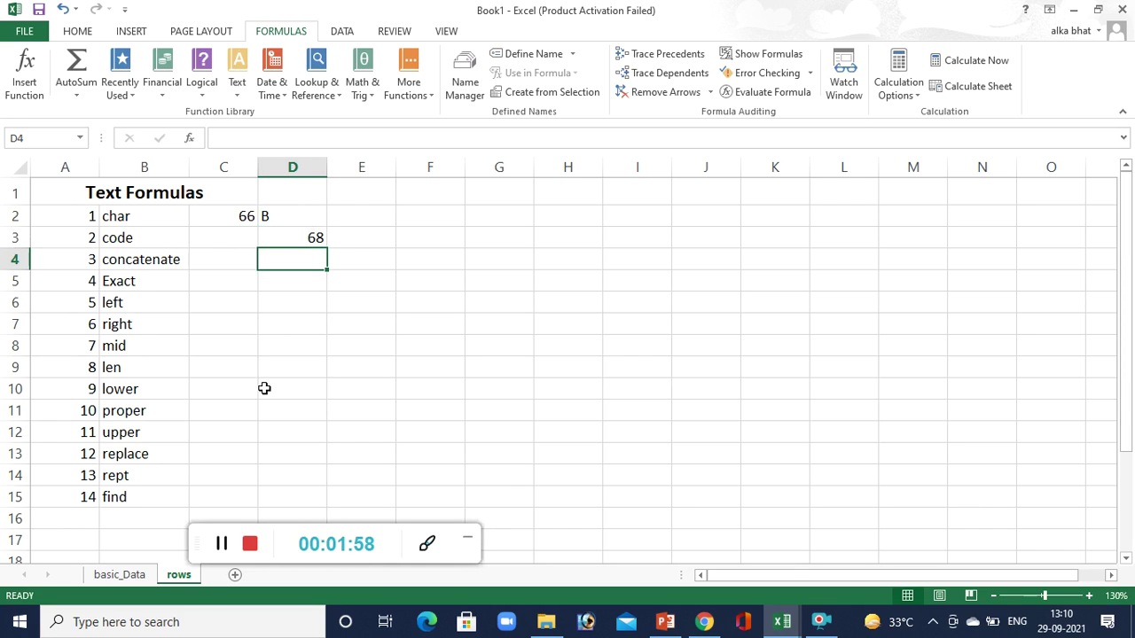
# Type c in C3 and replace D3's formula with =CODE(C3), returning 99.
pyautogui.click(239, 240)
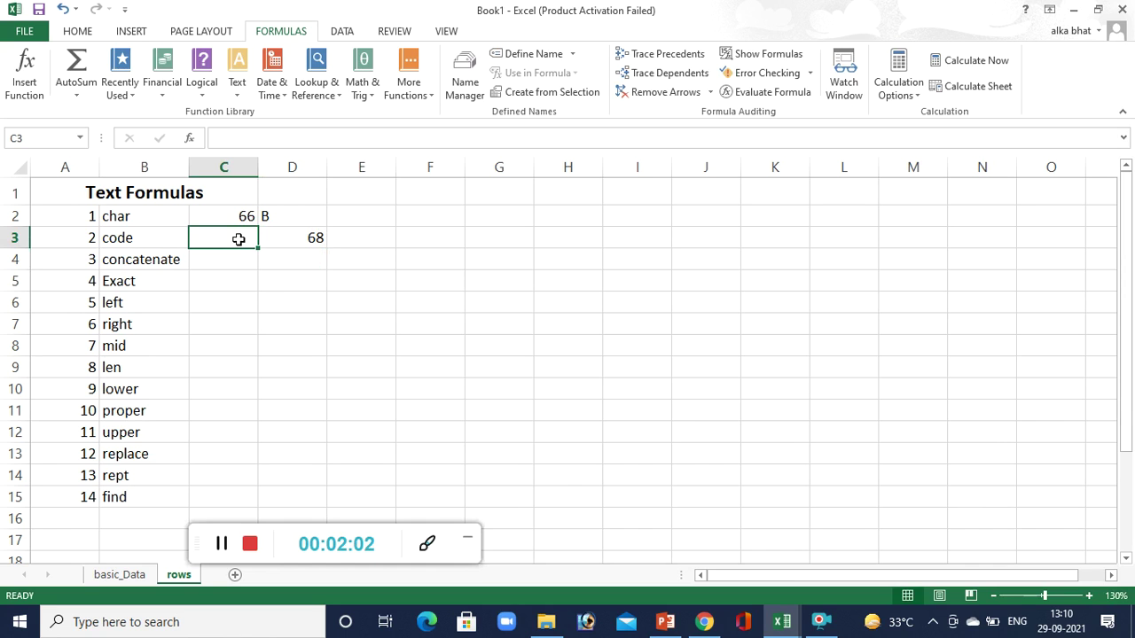
pyautogui.write('a')
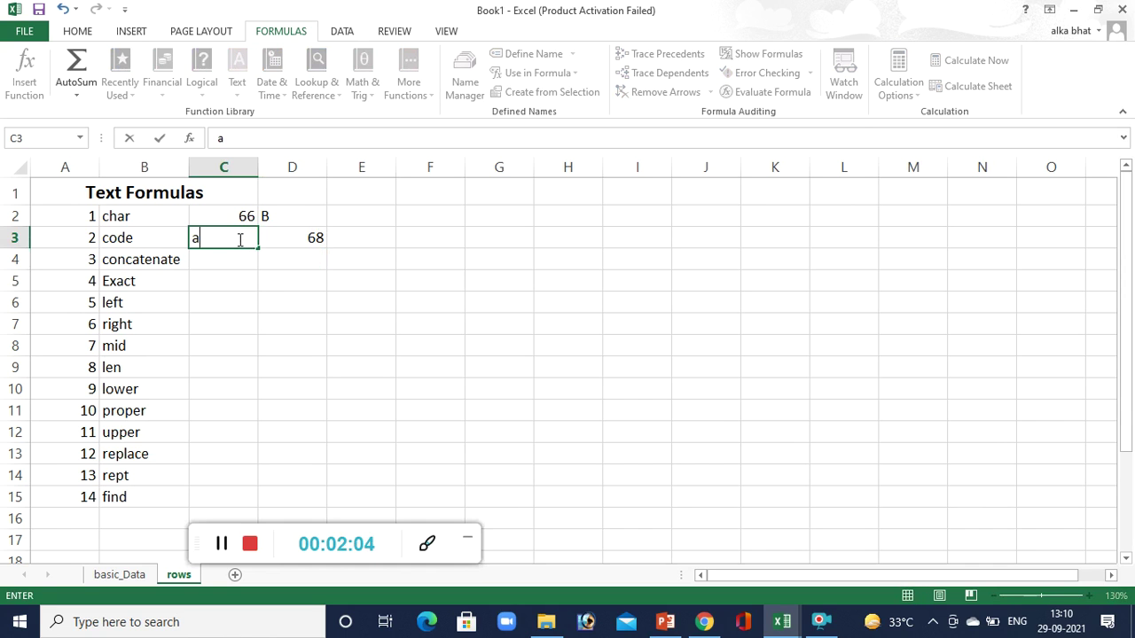
pyautogui.press('BackSpace')
pyautogui.write('c')
pyautogui.click(299, 242)
pyautogui.press('Delete')
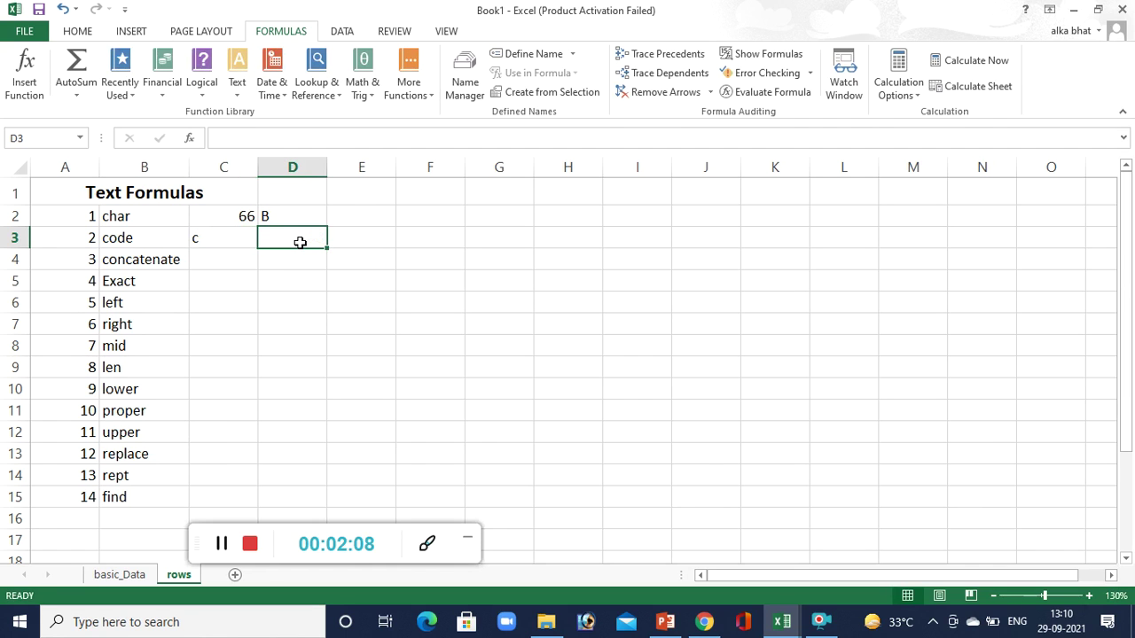
pyautogui.write('=')
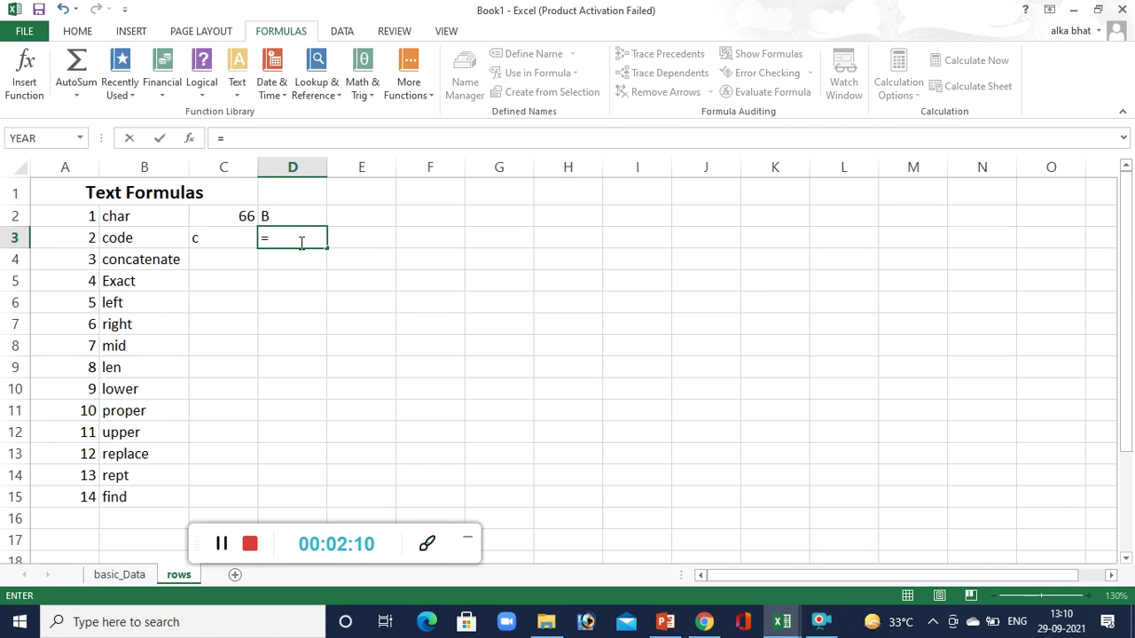
pyautogui.write('code(')
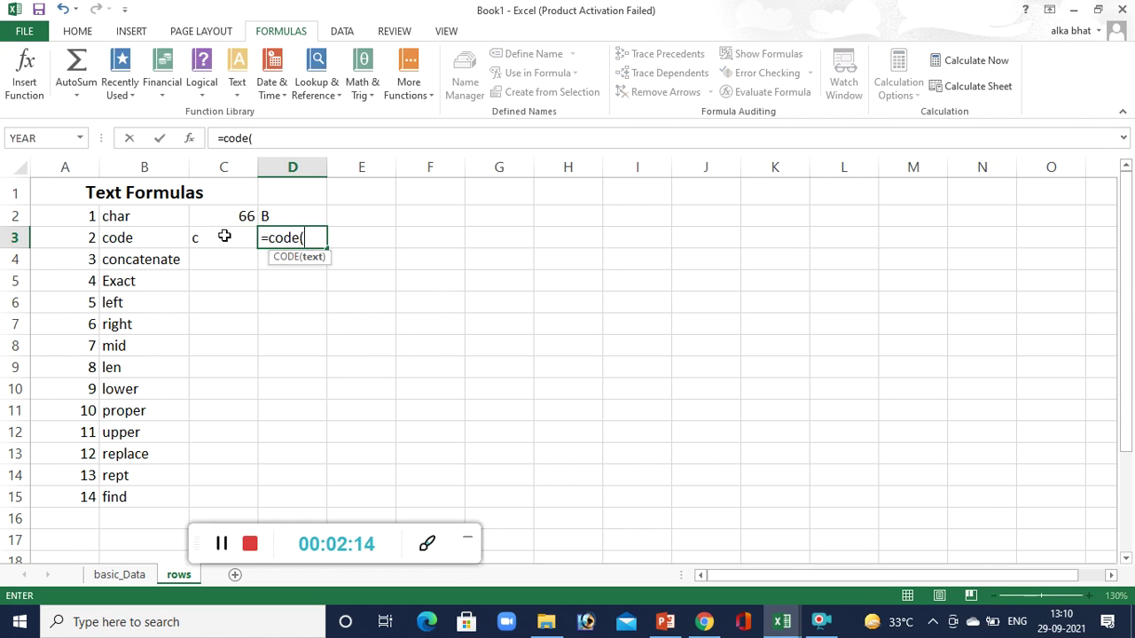
pyautogui.click(224, 236)
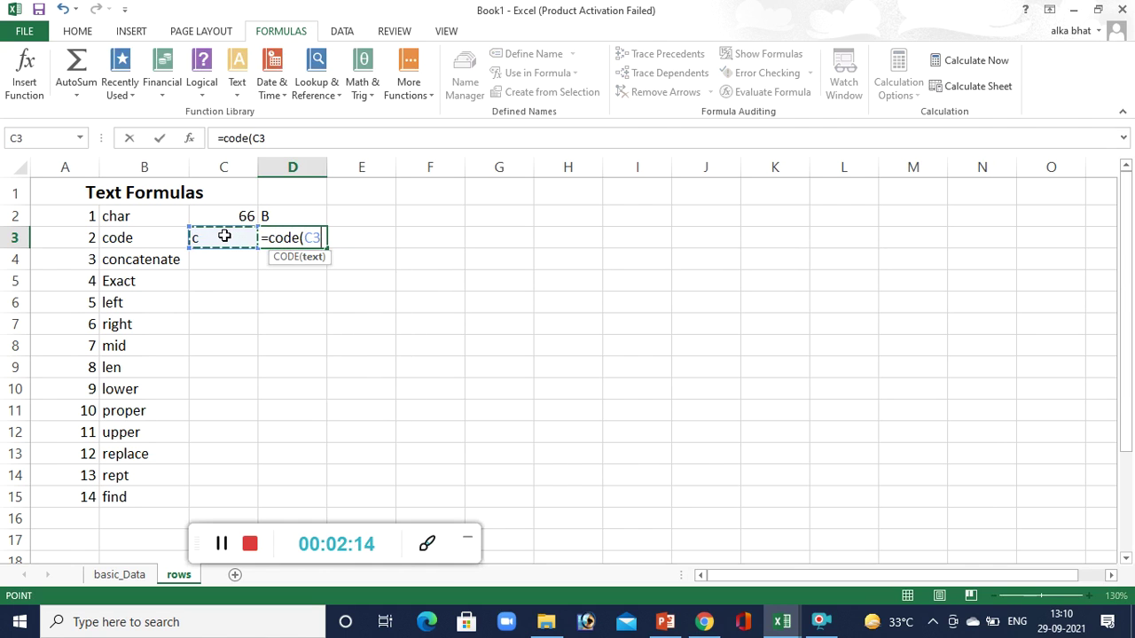
pyautogui.press('Return')
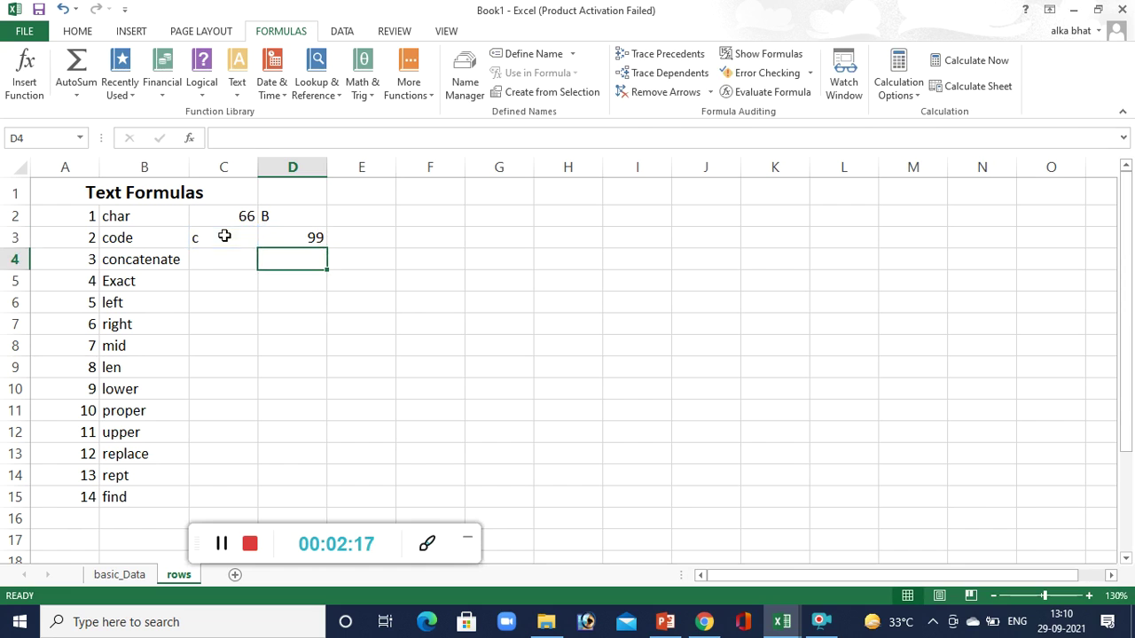
pyautogui.click(305, 238)
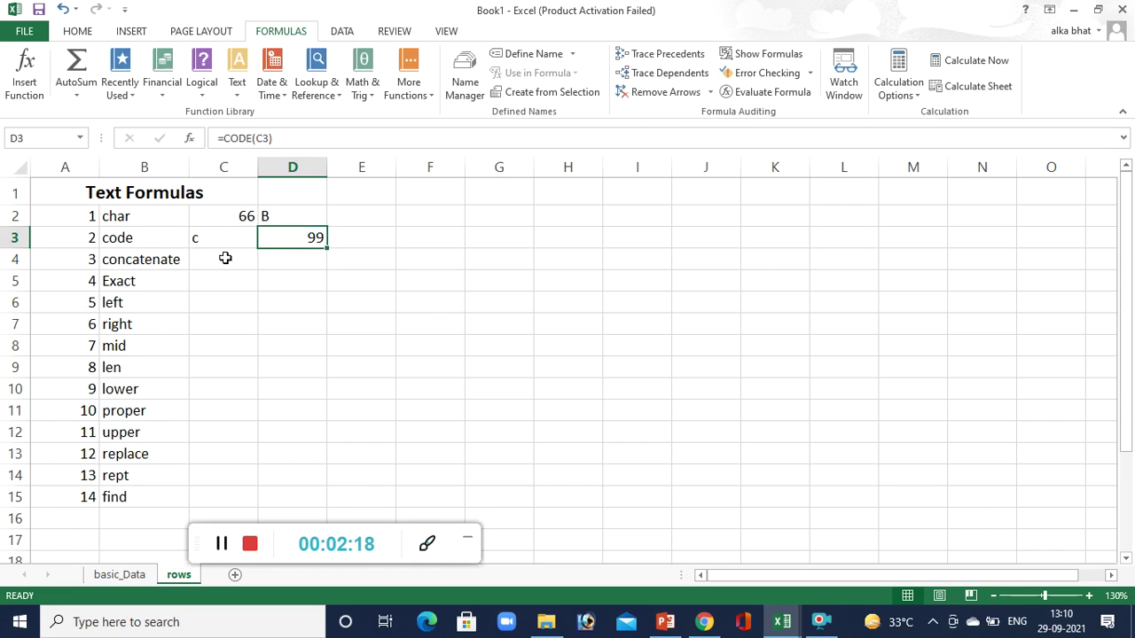
# Type three sample name parts into G4, H4 and I4.
pyautogui.click(160, 263)
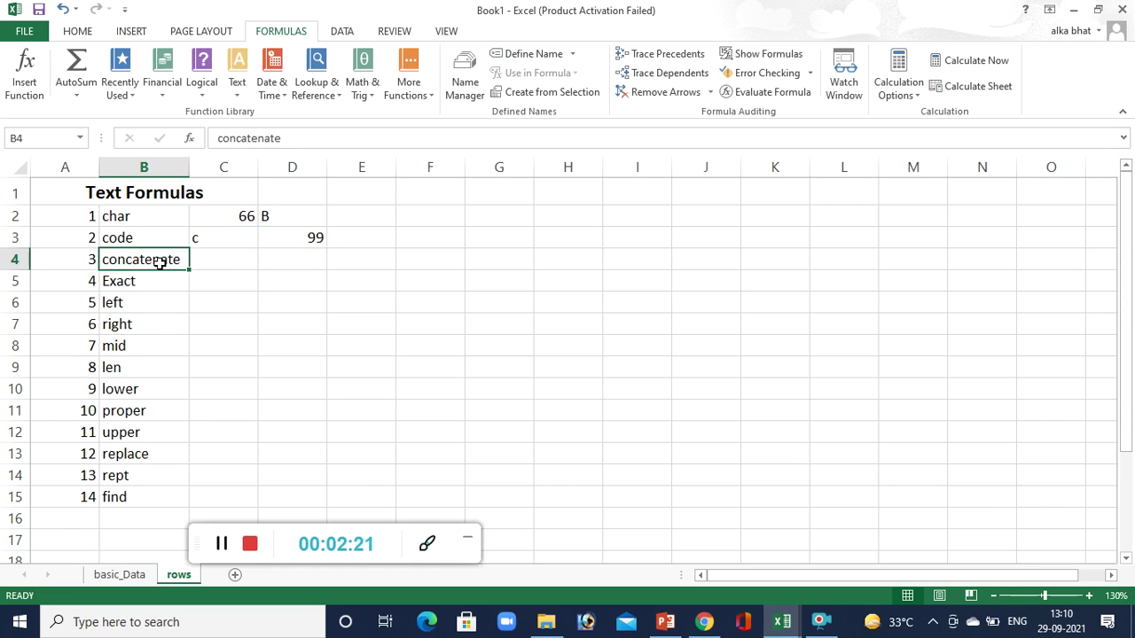
pyautogui.click(294, 255)
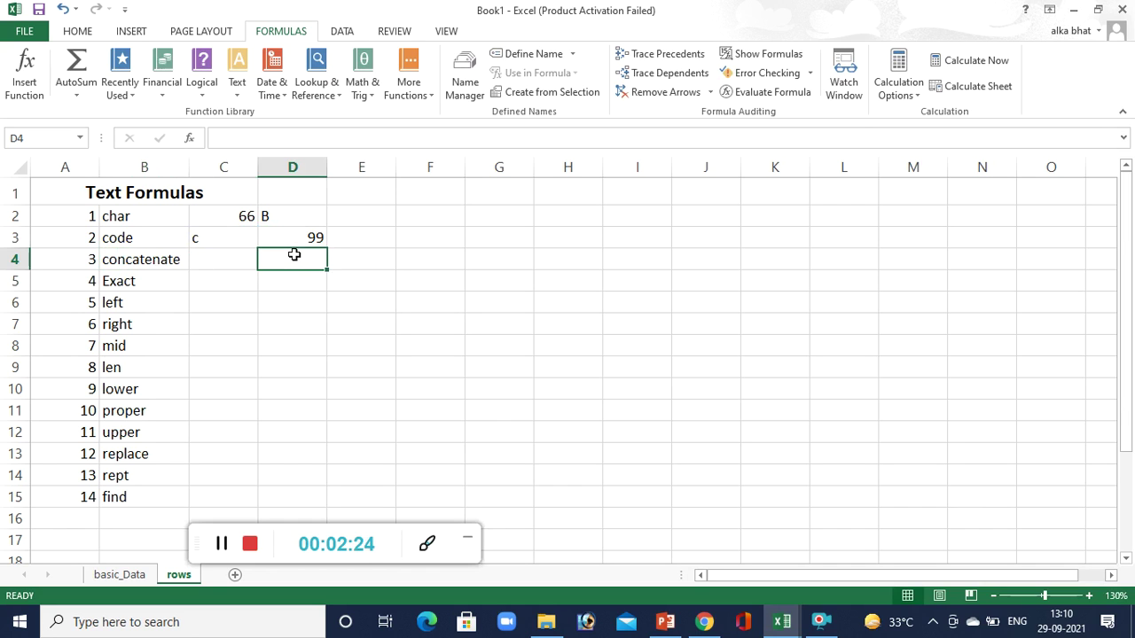
pyautogui.click(498, 260)
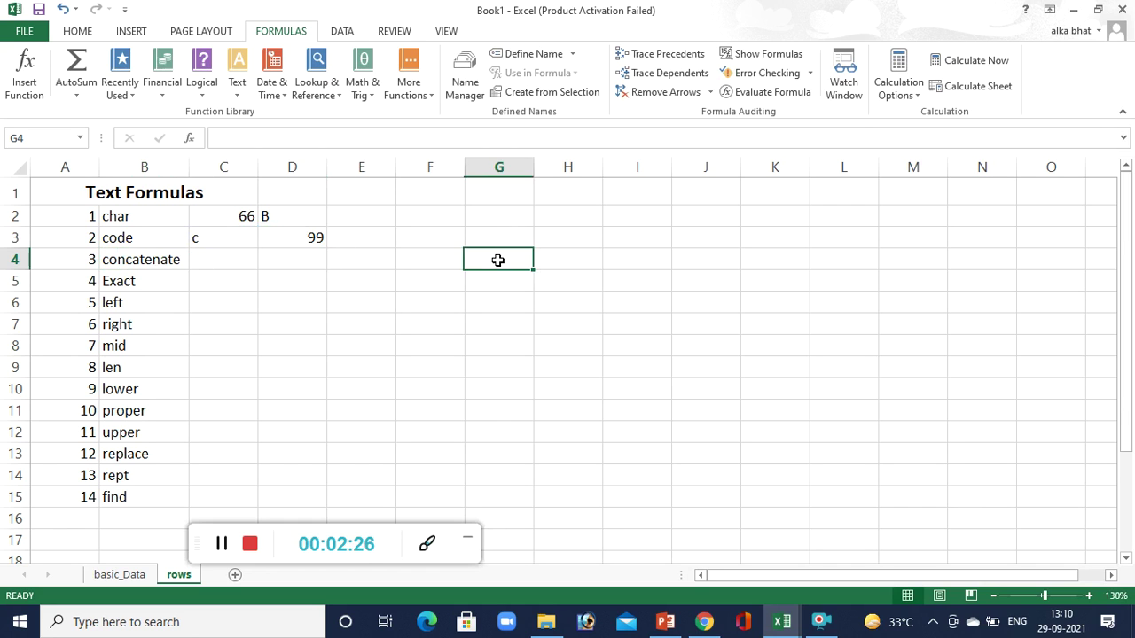
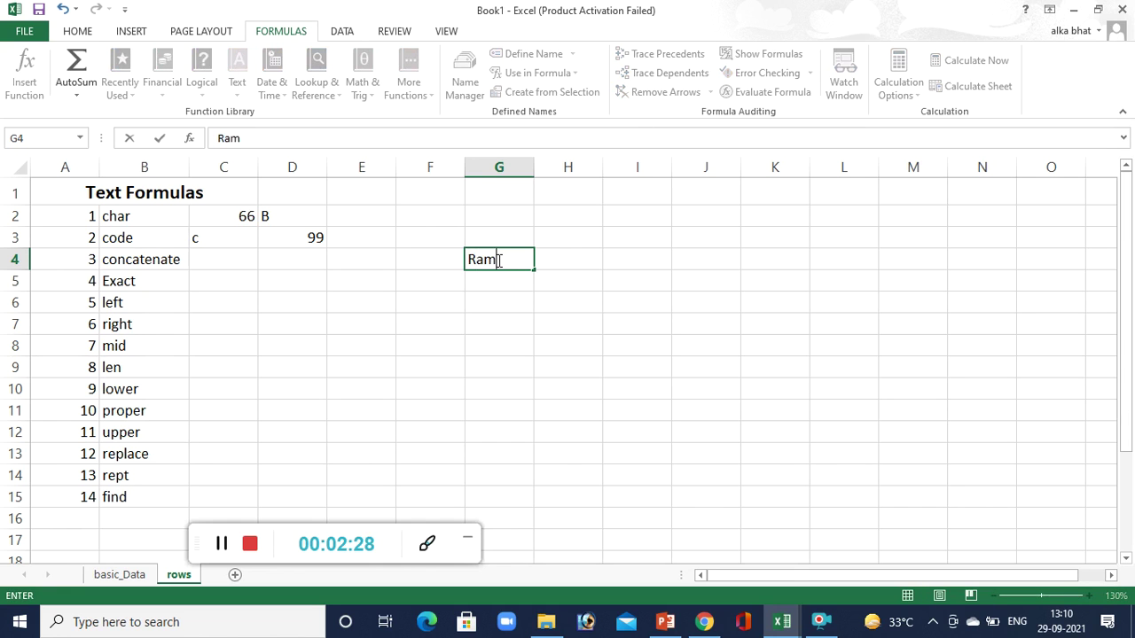
pyautogui.press('Tab')
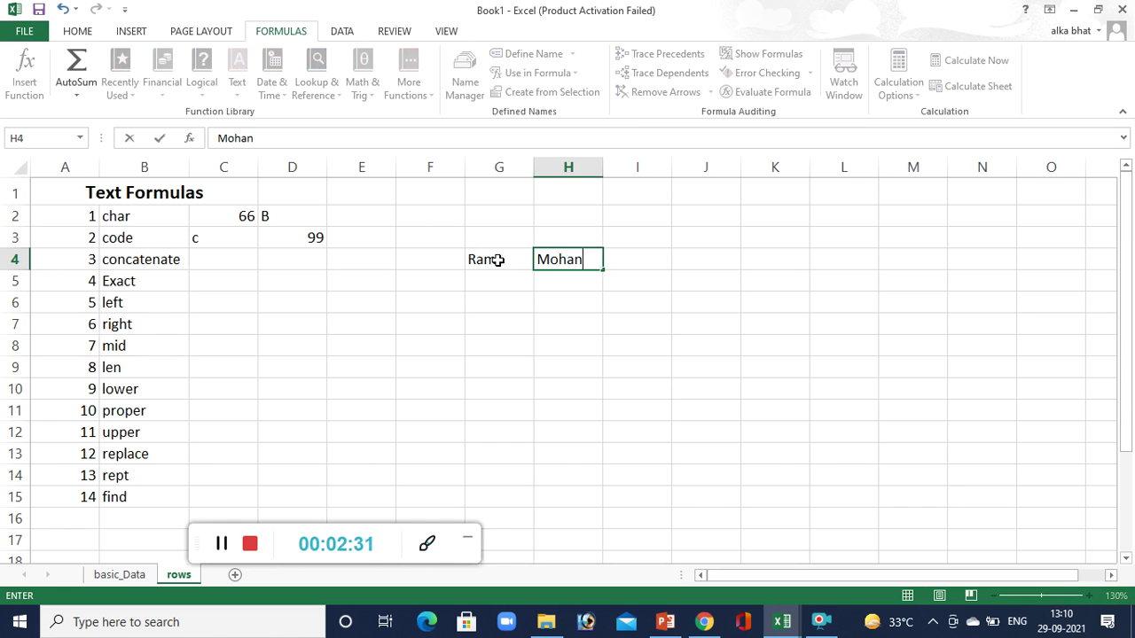
pyautogui.press('Tab')
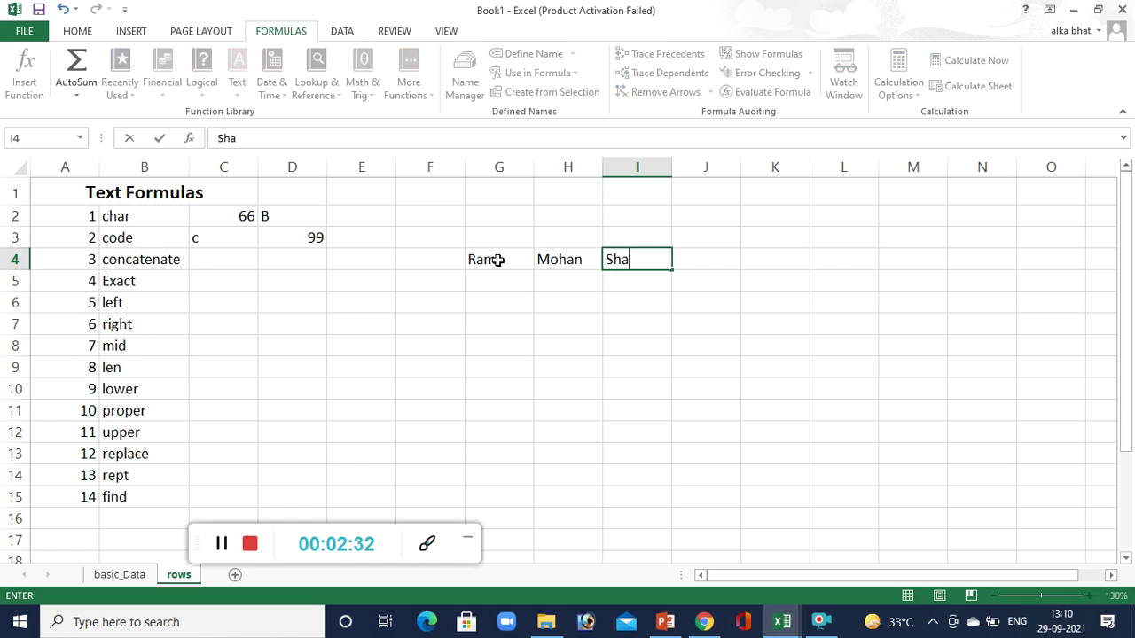
pyautogui.click(290, 263)
# Start a CONCATENATE formula in D4 with G4 followed by a space.
pyautogui.write('=')
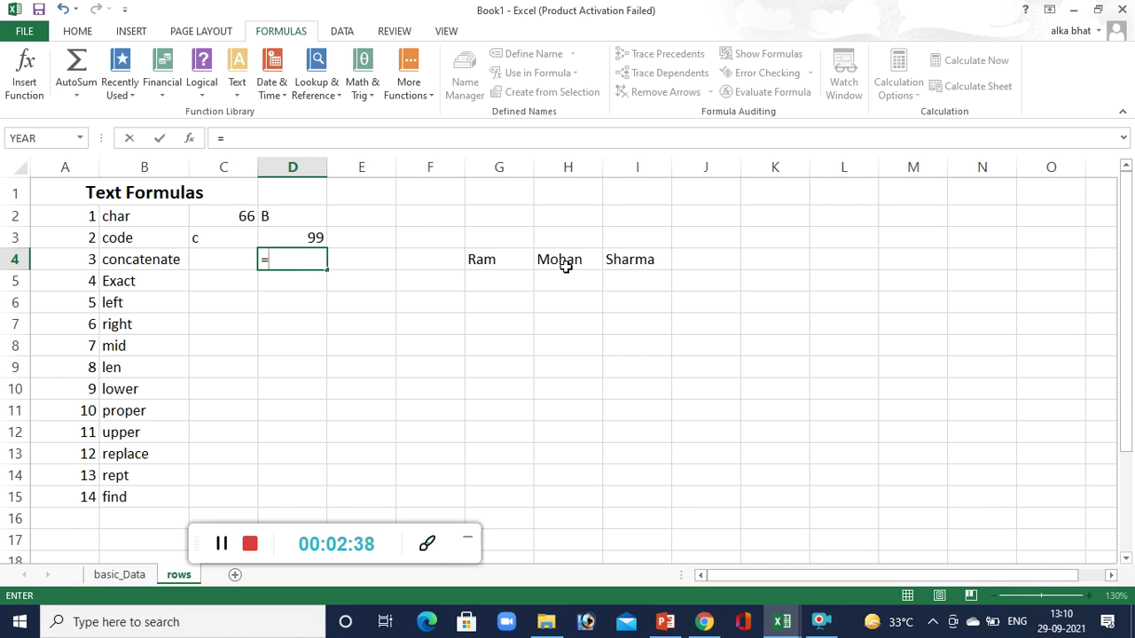
pyautogui.write('con')
pyautogui.press('Tab')
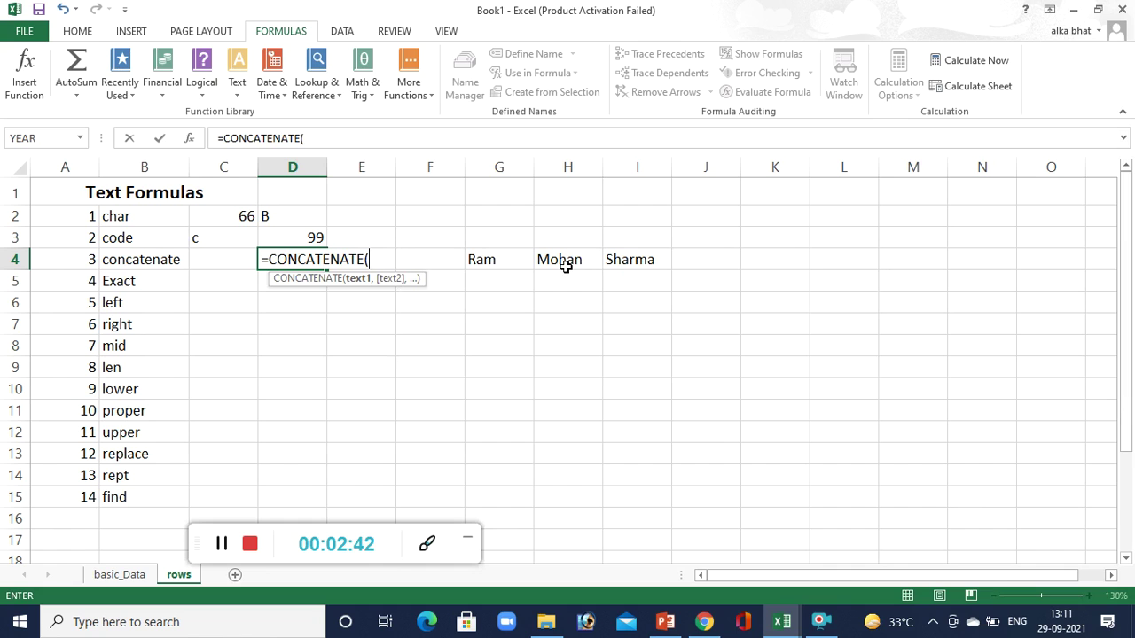
pyautogui.click(513, 266)
pyautogui.write(',')
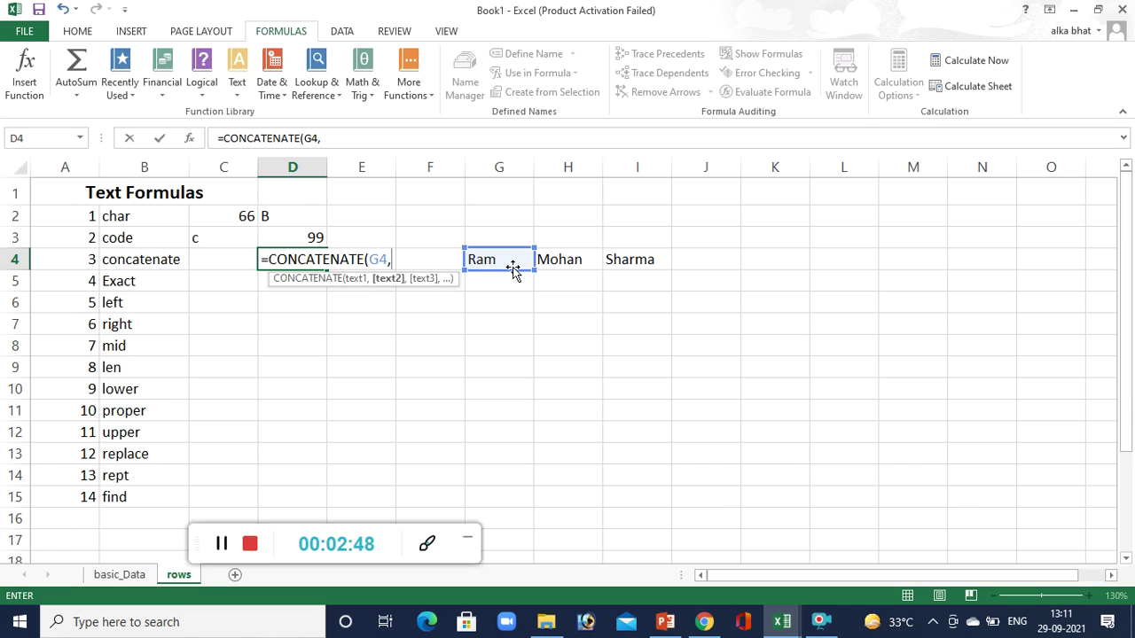
pyautogui.write('""')
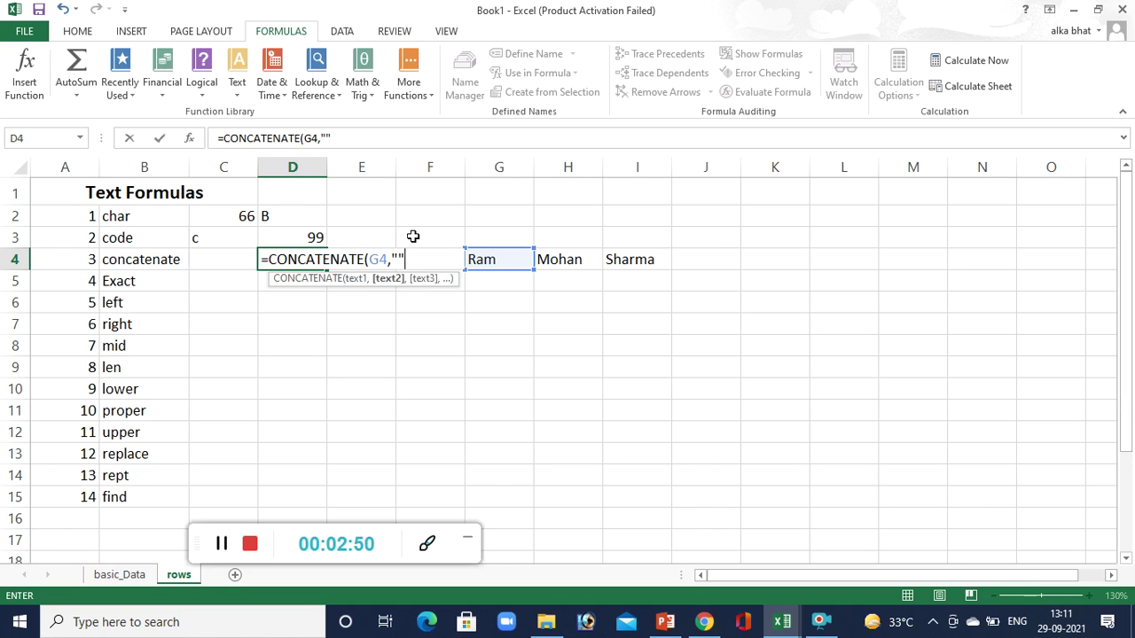
pyautogui.click(400, 259)
pyautogui.click(414, 257)
pyautogui.write(',')
# Add H4, another space and I4 to finish =CONCATENATE(G4," ",H4," ",I4).
pyautogui.click(564, 261)
pyautogui.write(',""')
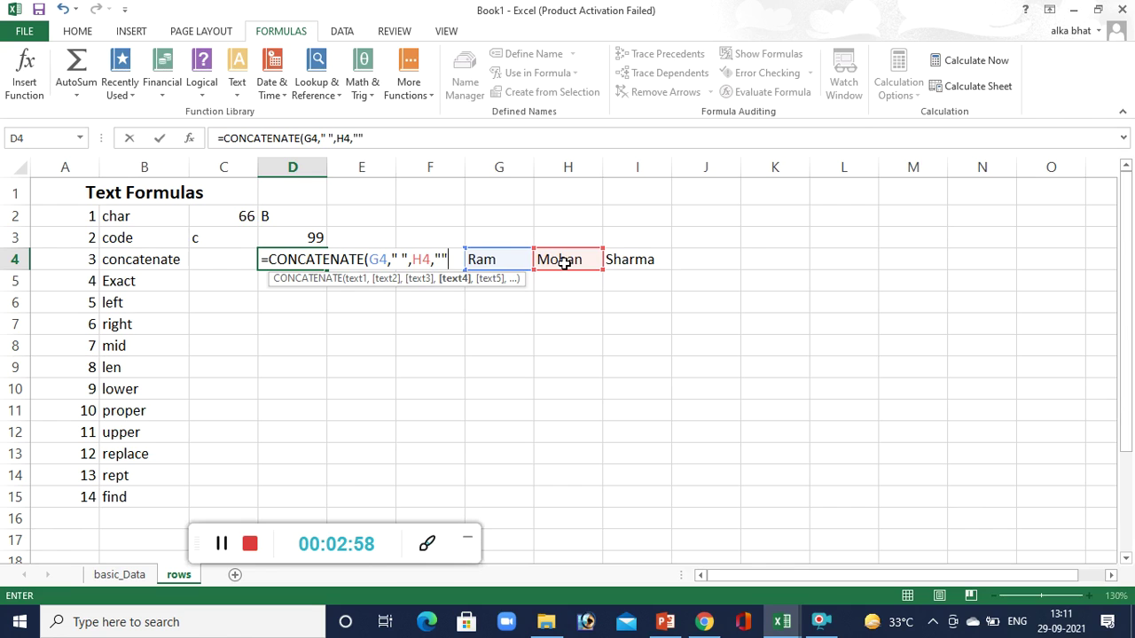
pyautogui.click(441, 257)
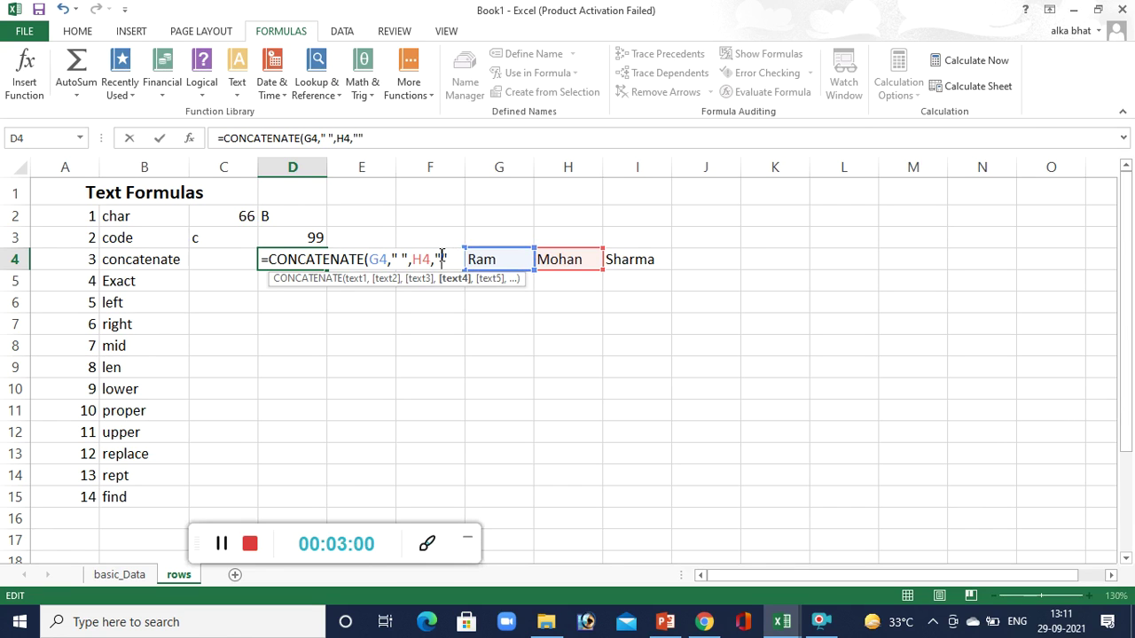
pyautogui.hotkey('shift', 'Right')
pyautogui.press('Right')
pyautogui.write(',')
pyautogui.click(625, 259)
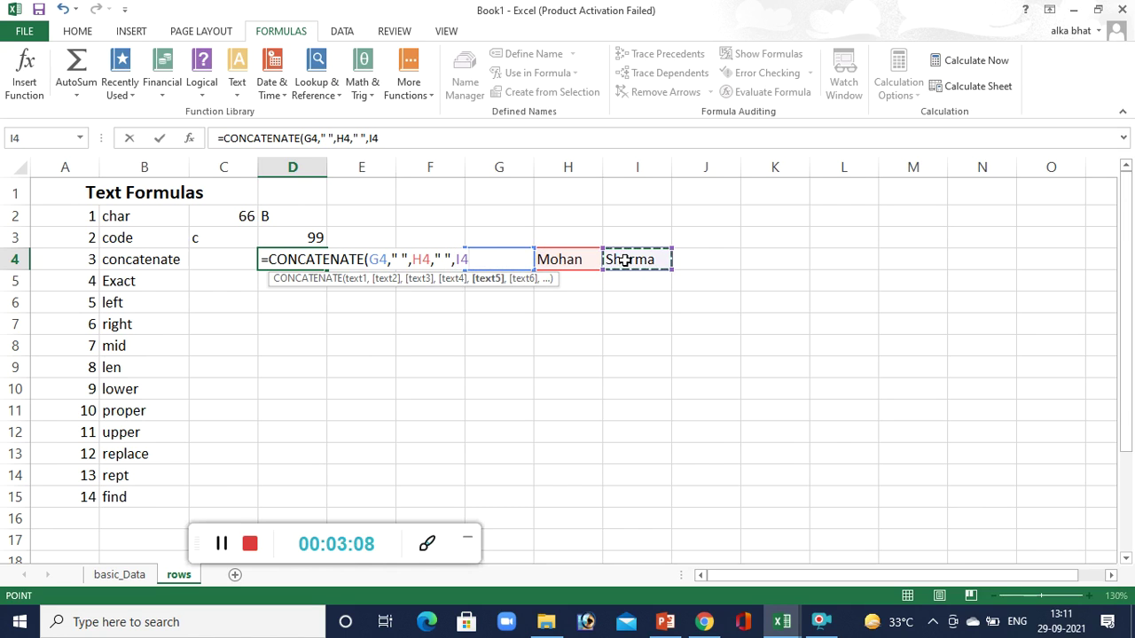
pyautogui.press('Return')
# Autofit column D to show the full joined name.
pyautogui.click(302, 262)
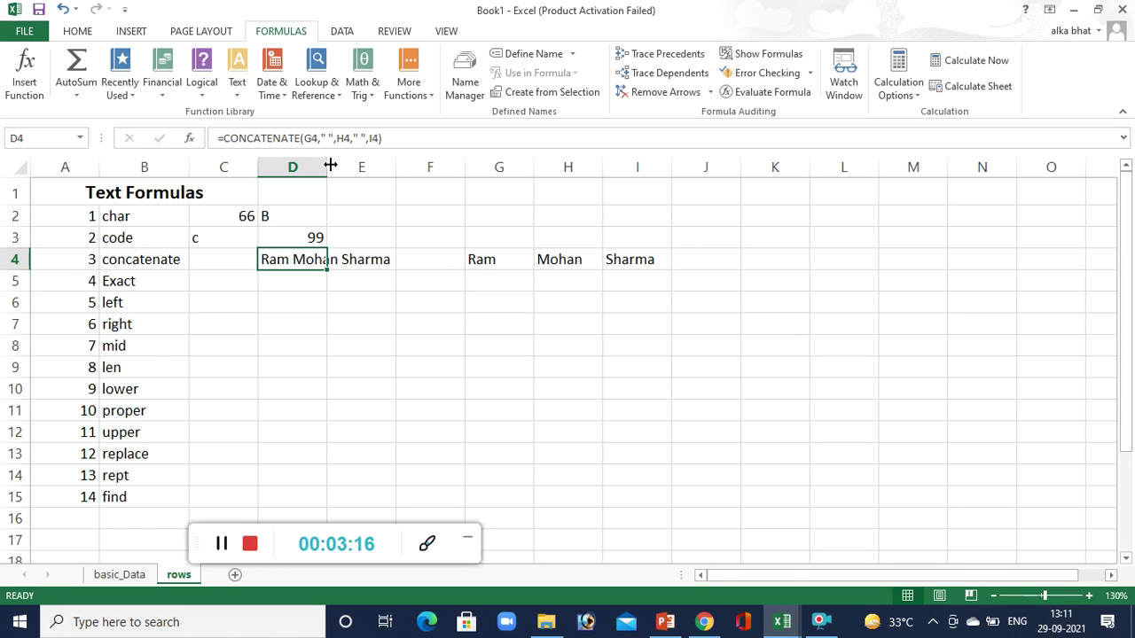
pyautogui.click(327, 165)
pyautogui.doubleClick(327, 165)
pyautogui.click(309, 280)
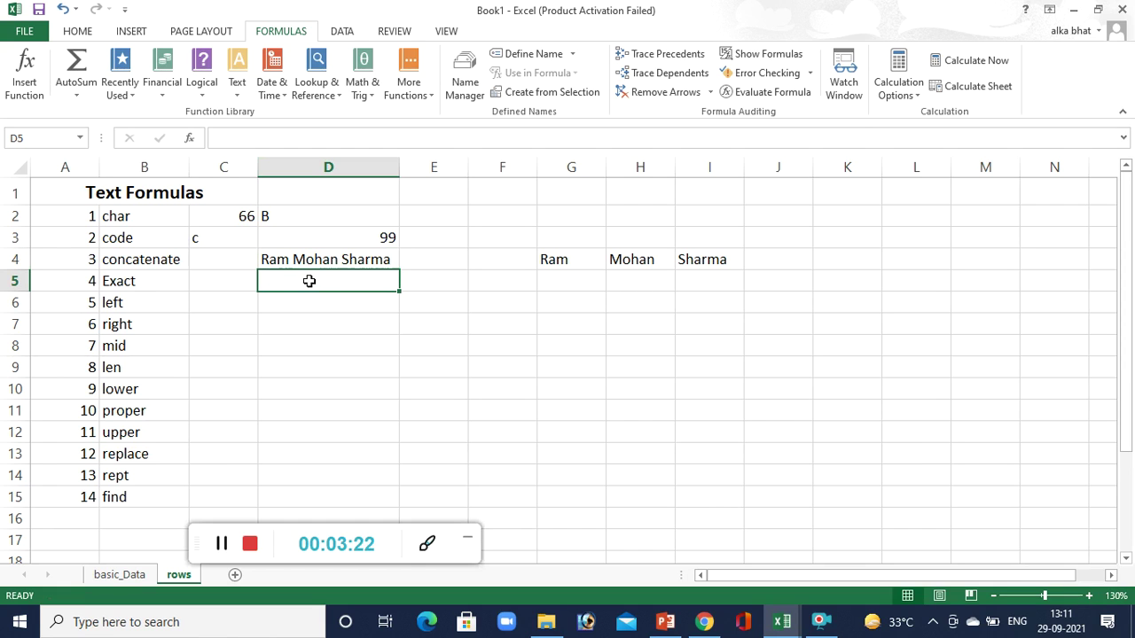
# Type hi into both G5 and H5 after abandoning an early EXACT attempt.
pyautogui.write('=ex')
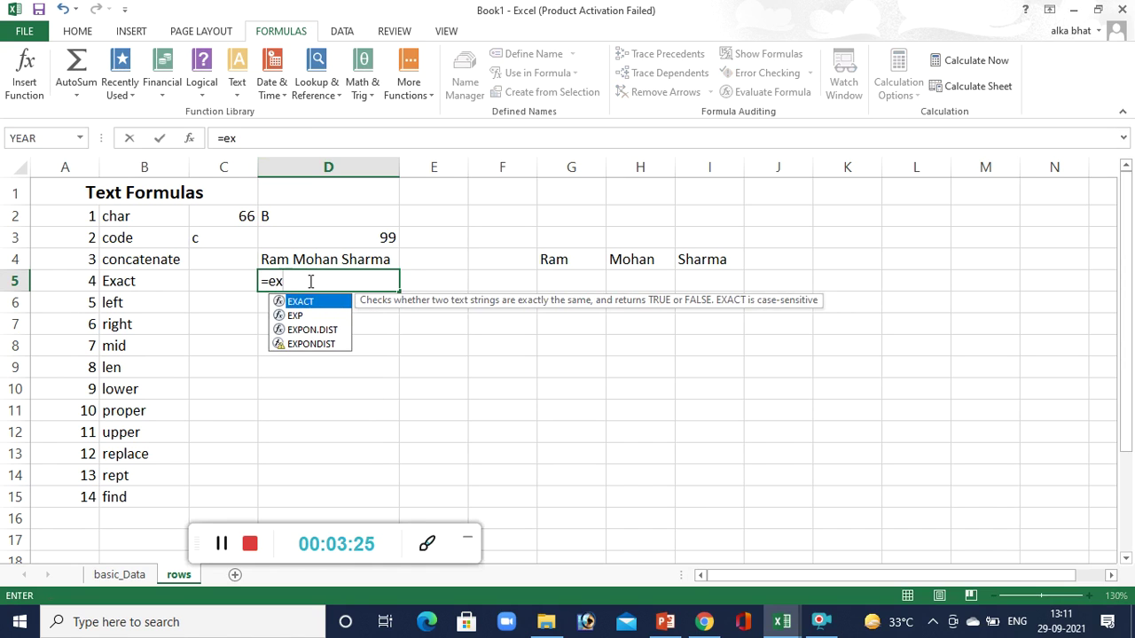
pyautogui.press('Tab')
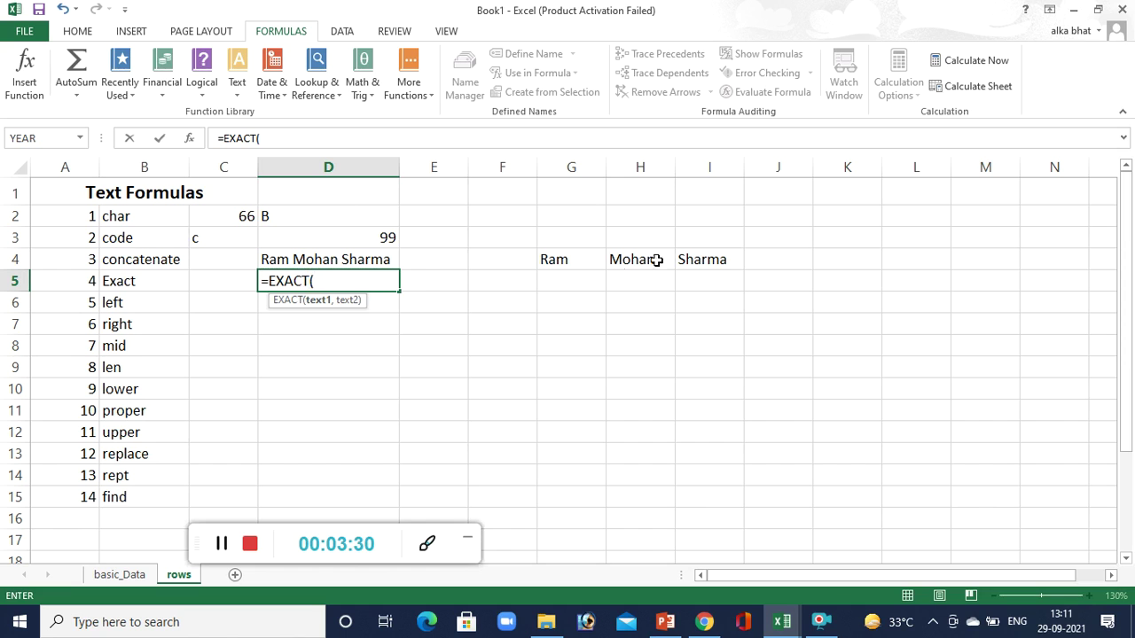
pyautogui.click(589, 283)
pyautogui.write('hi')
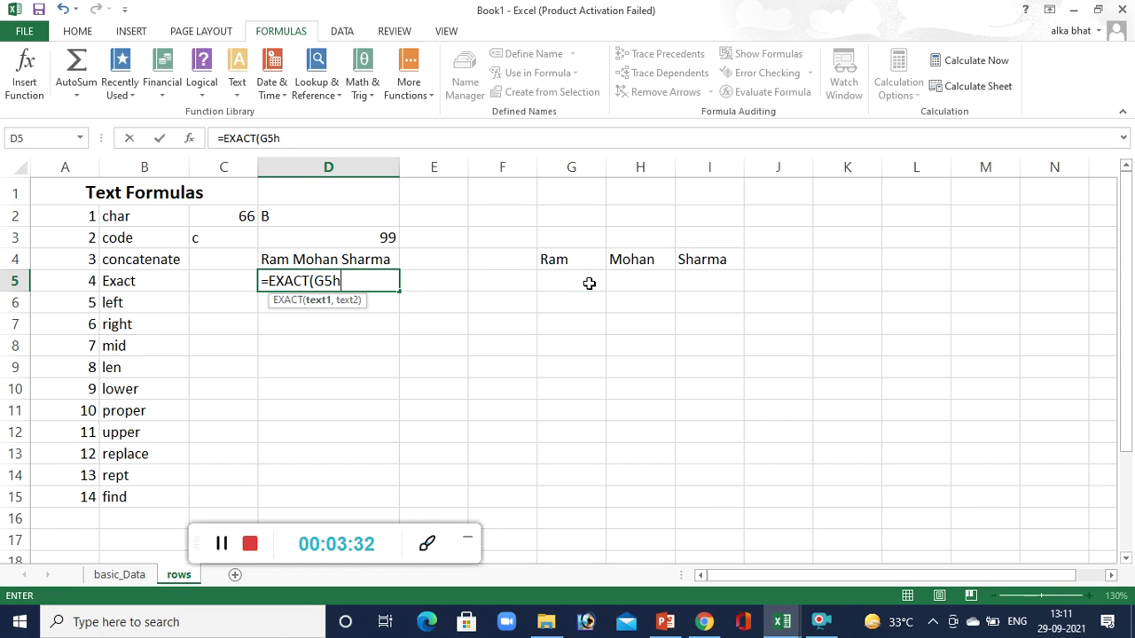
pyautogui.press('BackSpace')
pyautogui.press('BackSpace')
pyautogui.press('BackSpace')
pyautogui.press('BackSpace')
pyautogui.press('BackSpace')
pyautogui.press('Escape')
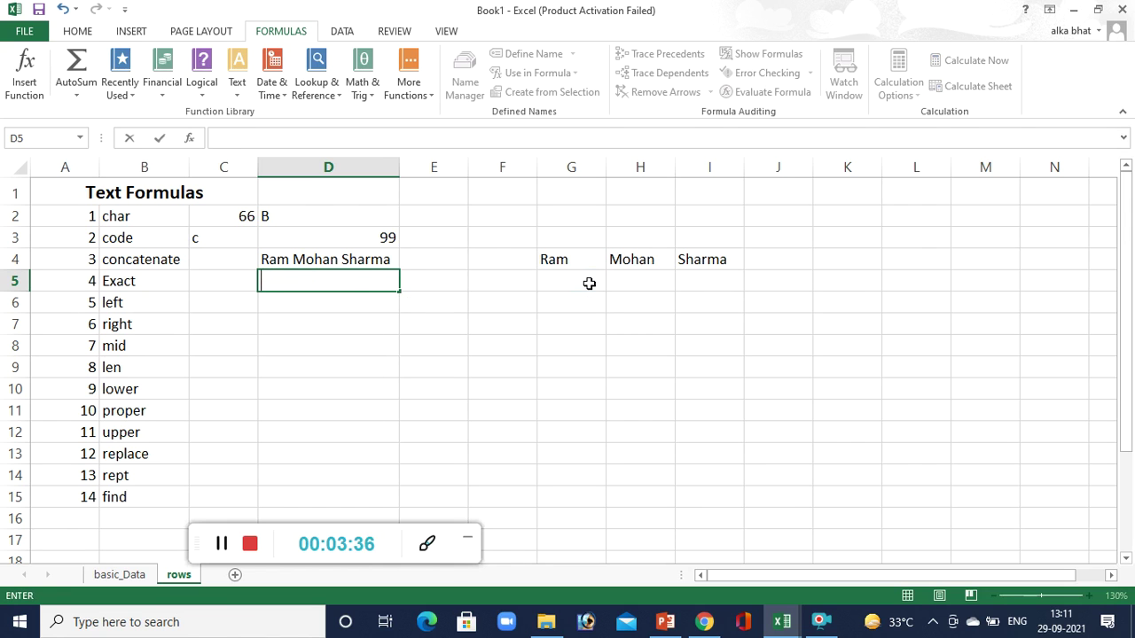
pyautogui.click(589, 282)
pyautogui.write('hi')
pyautogui.press('Tab')
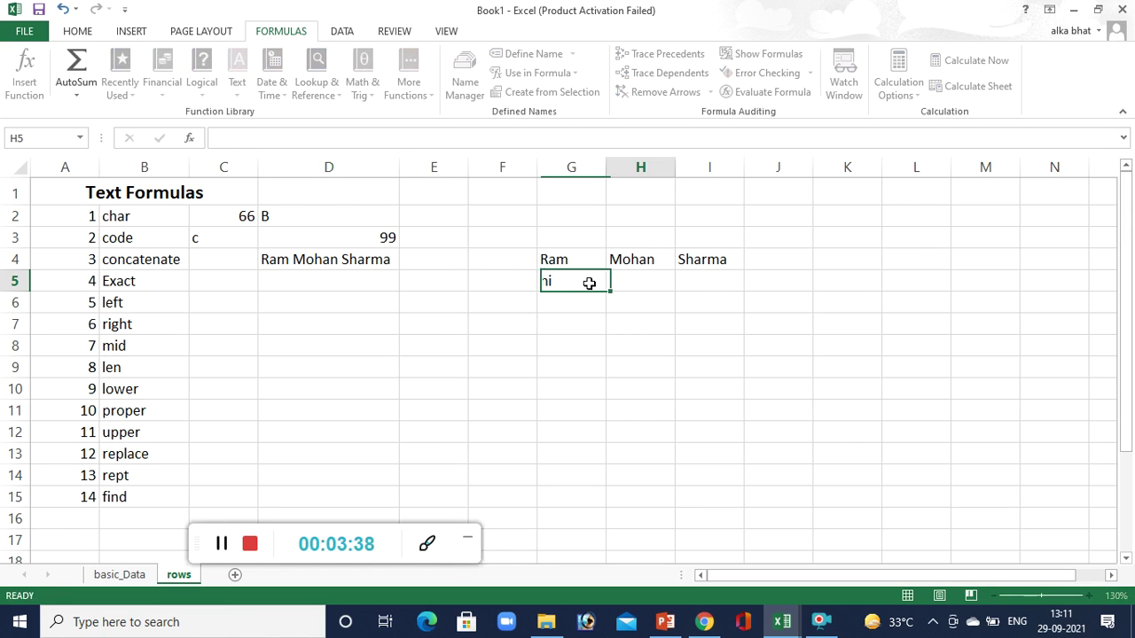
pyautogui.write('hi')
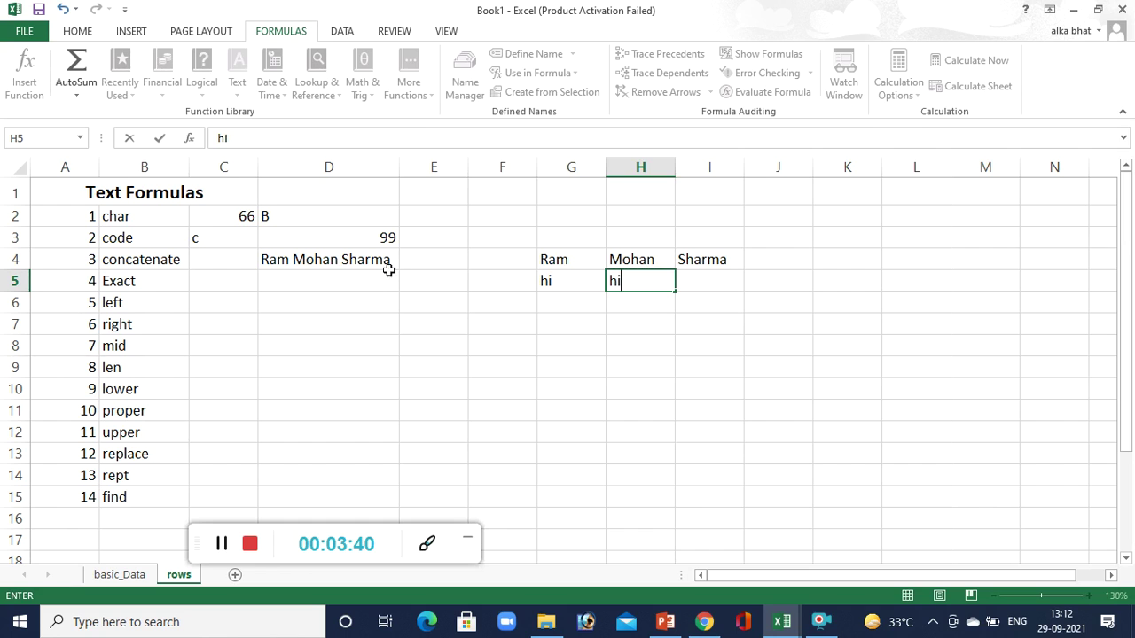
pyautogui.click(377, 279)
# Enter =EXACT(G5,H5) in D5 to compare the two words.
pyautogui.write('=e')
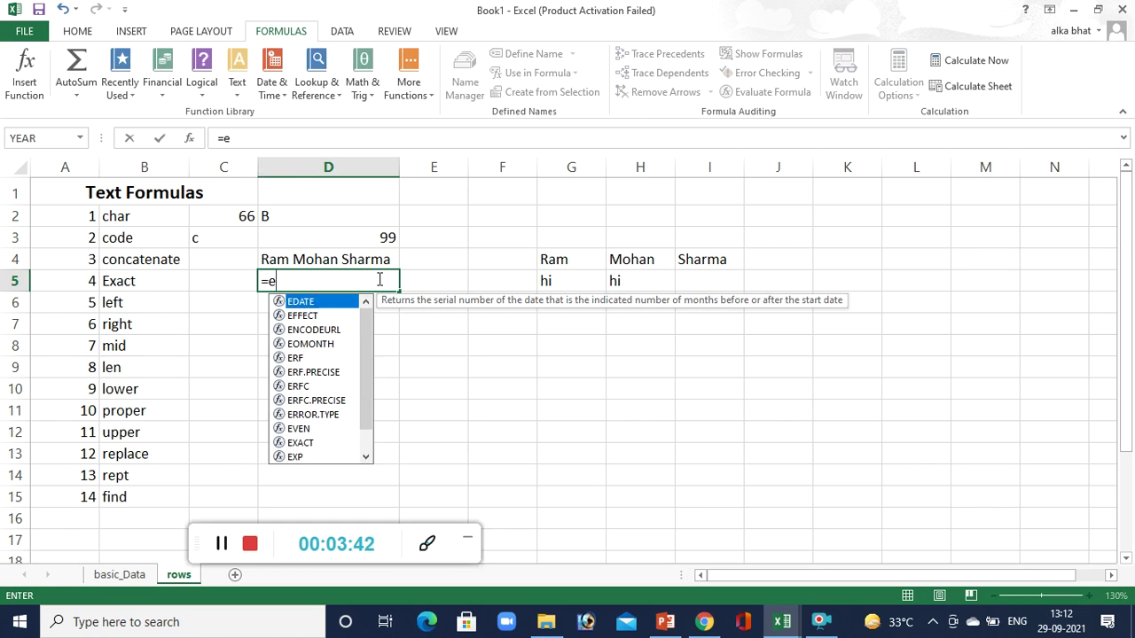
pyautogui.write('xact(')
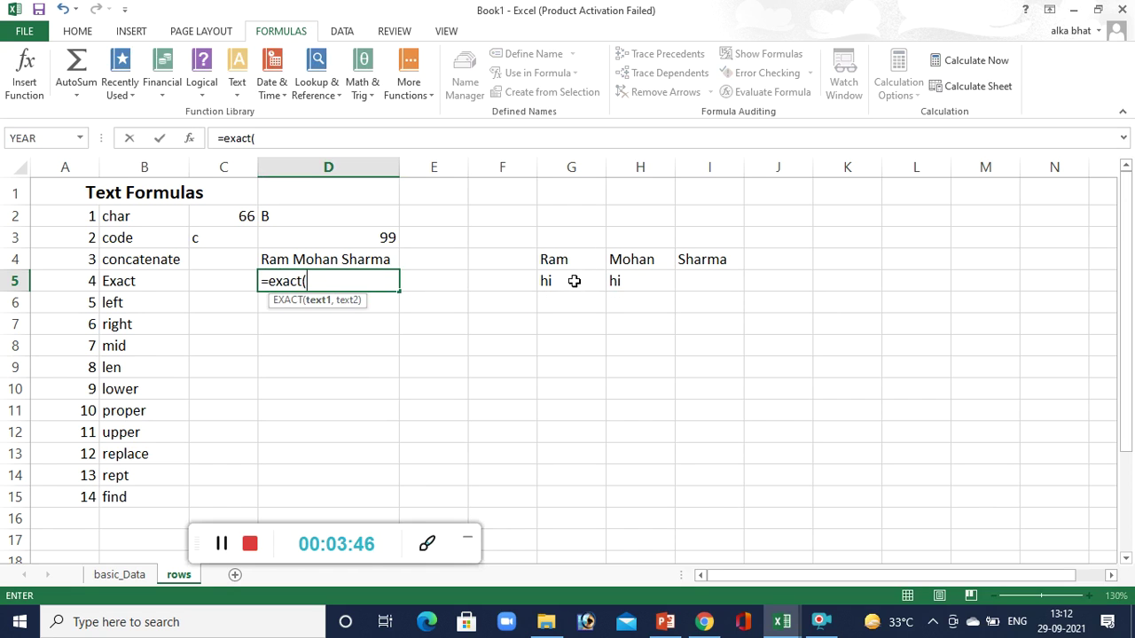
pyautogui.click(574, 281)
pyautogui.write(',')
pyautogui.click(642, 279)
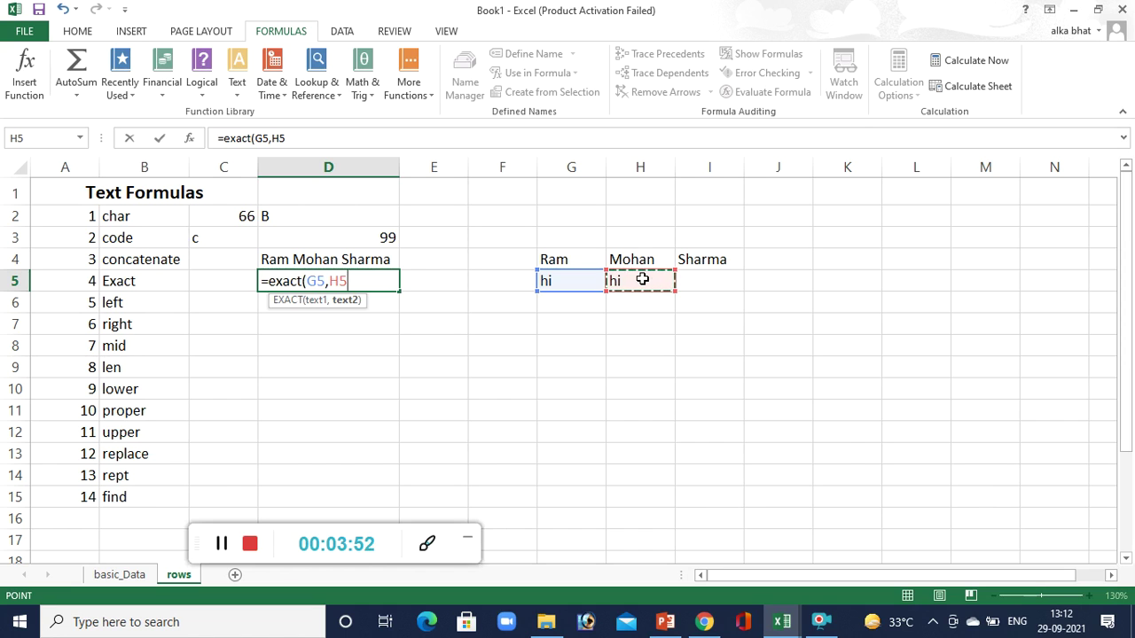
pyautogui.write(')')
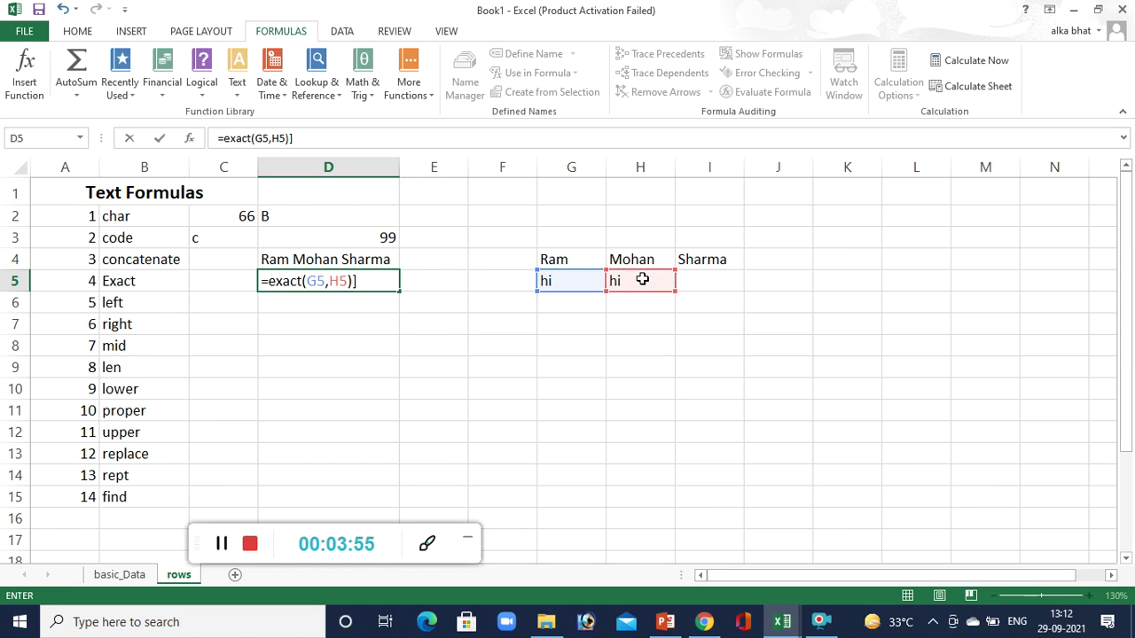
pyautogui.press('Return')
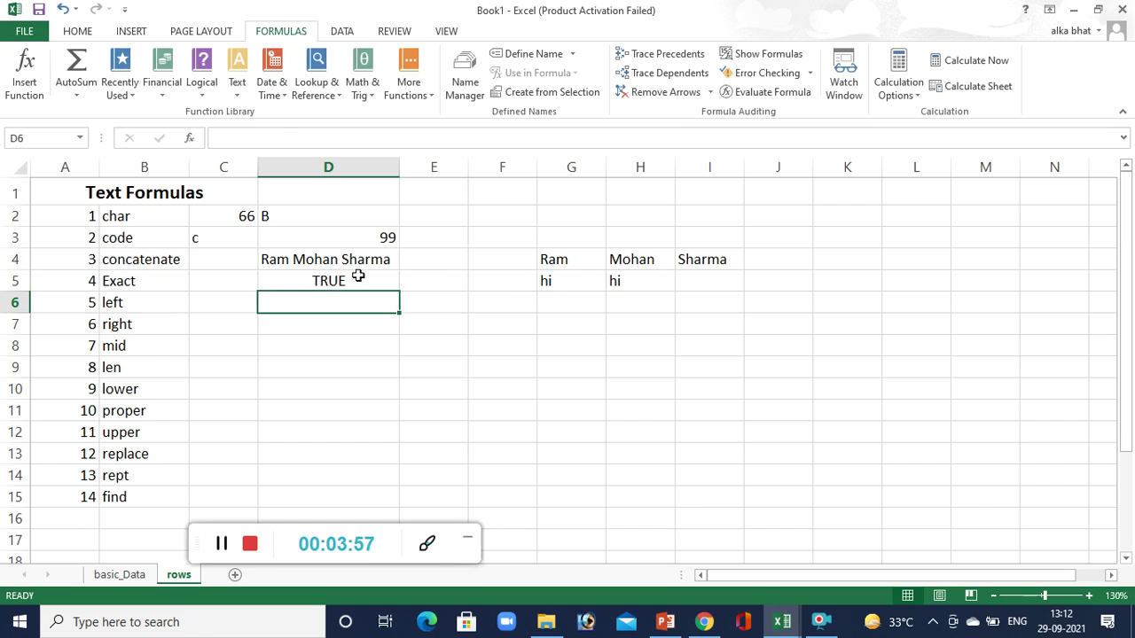
pyautogui.click(357, 281)
# Change H5 to hello so D5's EXACT result becomes FALSE.
pyautogui.click(633, 276)
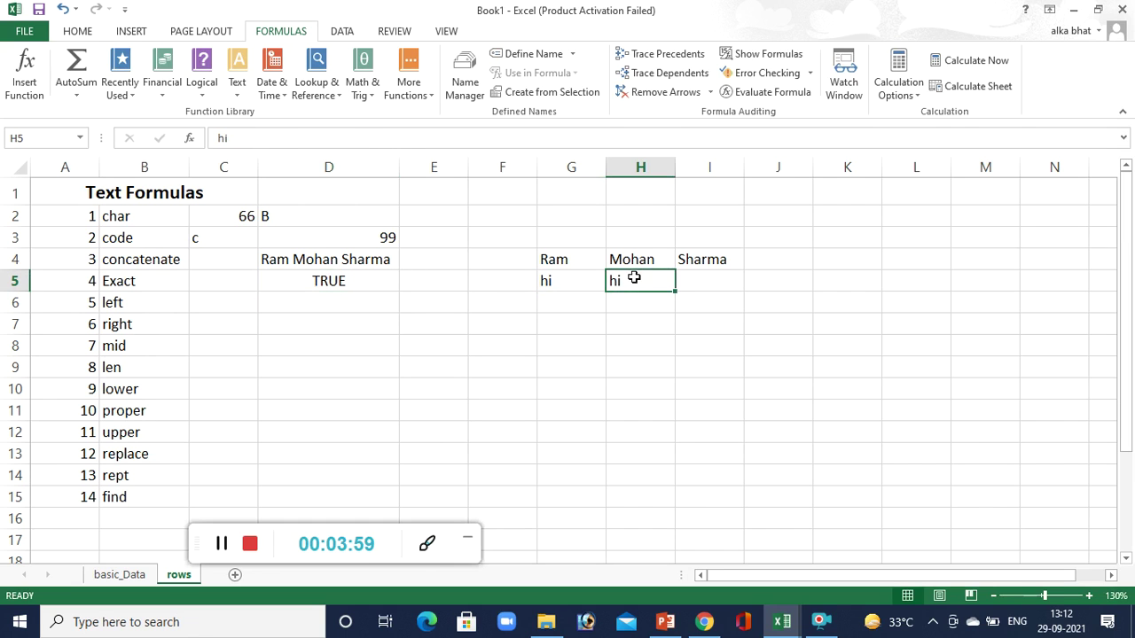
pyautogui.write('hello')
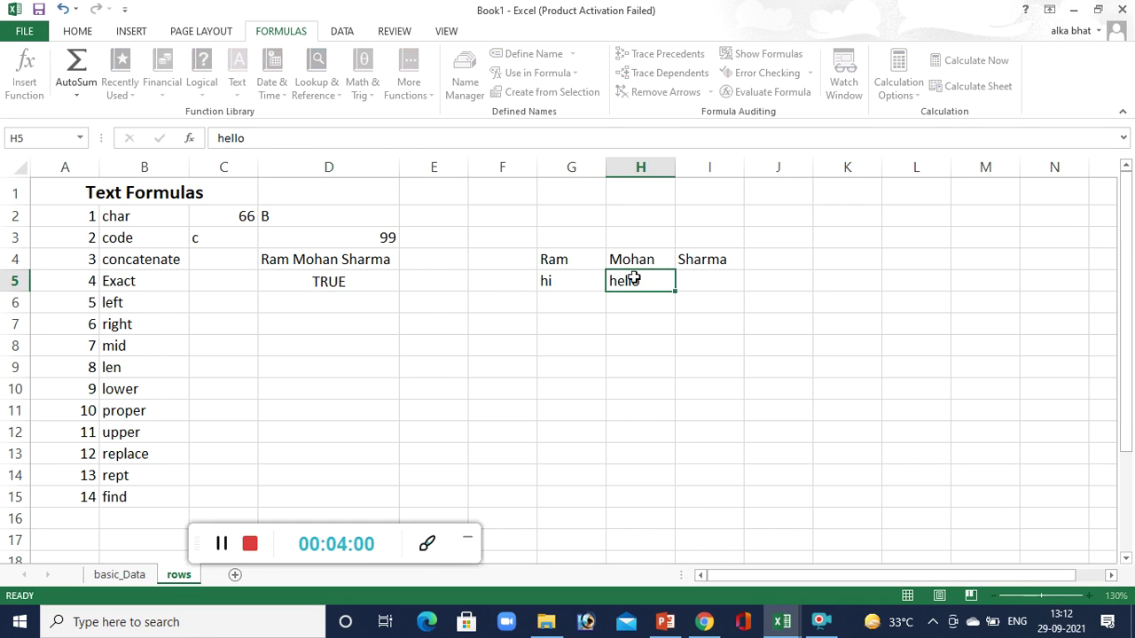
pyautogui.press('Return')
pyautogui.click(315, 280)
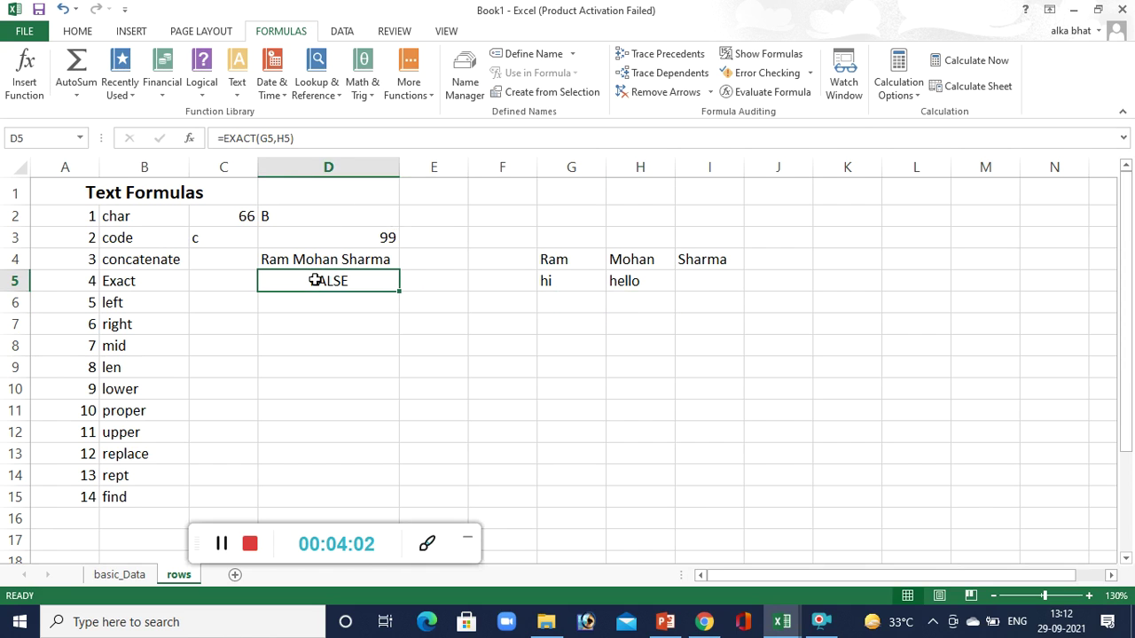
pyautogui.click(307, 303)
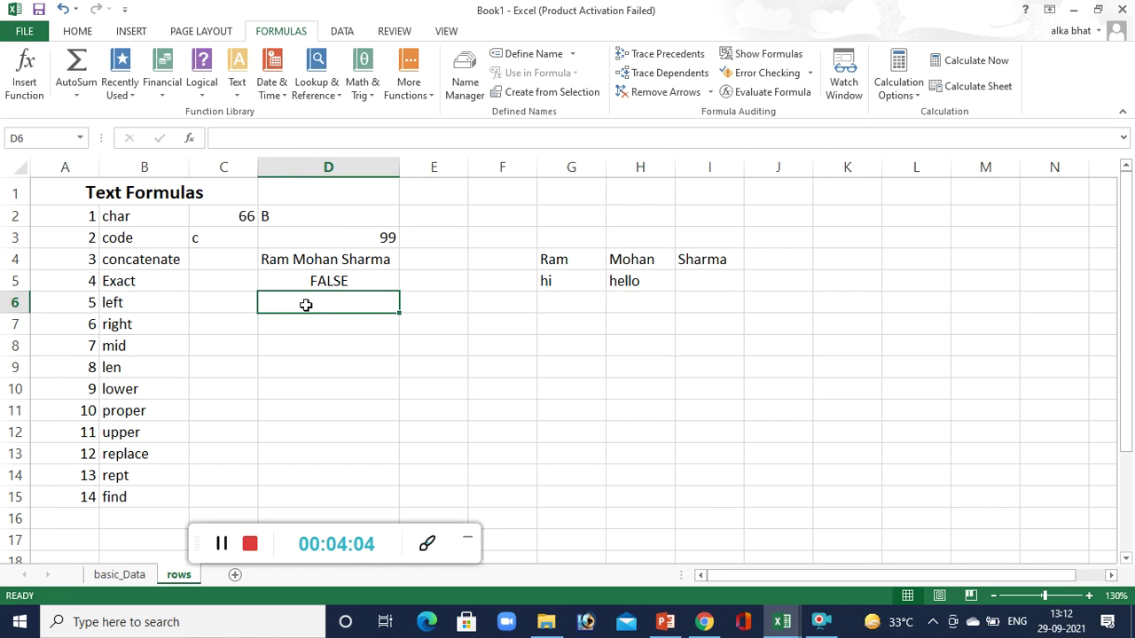
pyautogui.write('=')
pyautogui.press('BackSpace')
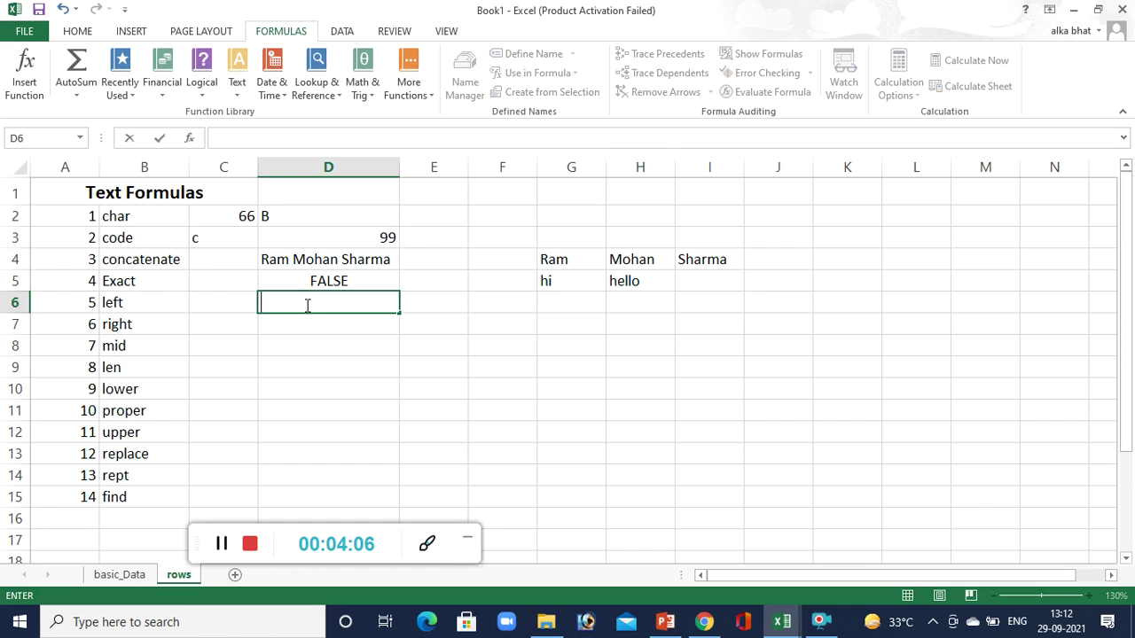
# Type Computer in C6 and autofit column C to fit it.
pyautogui.click(215, 303)
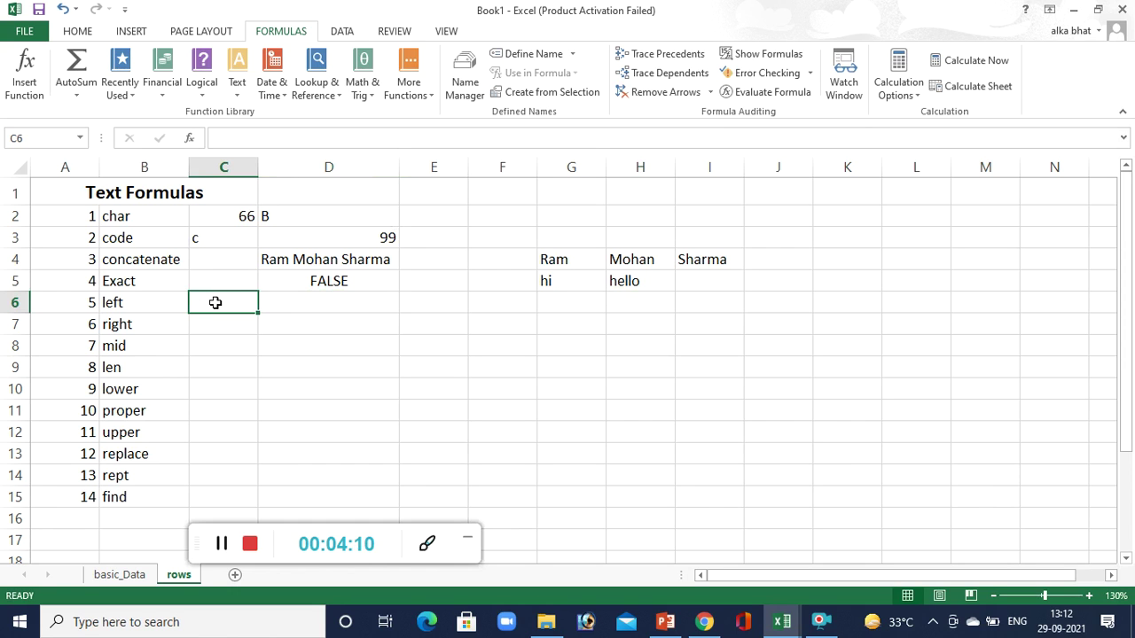
pyautogui.write('Co')
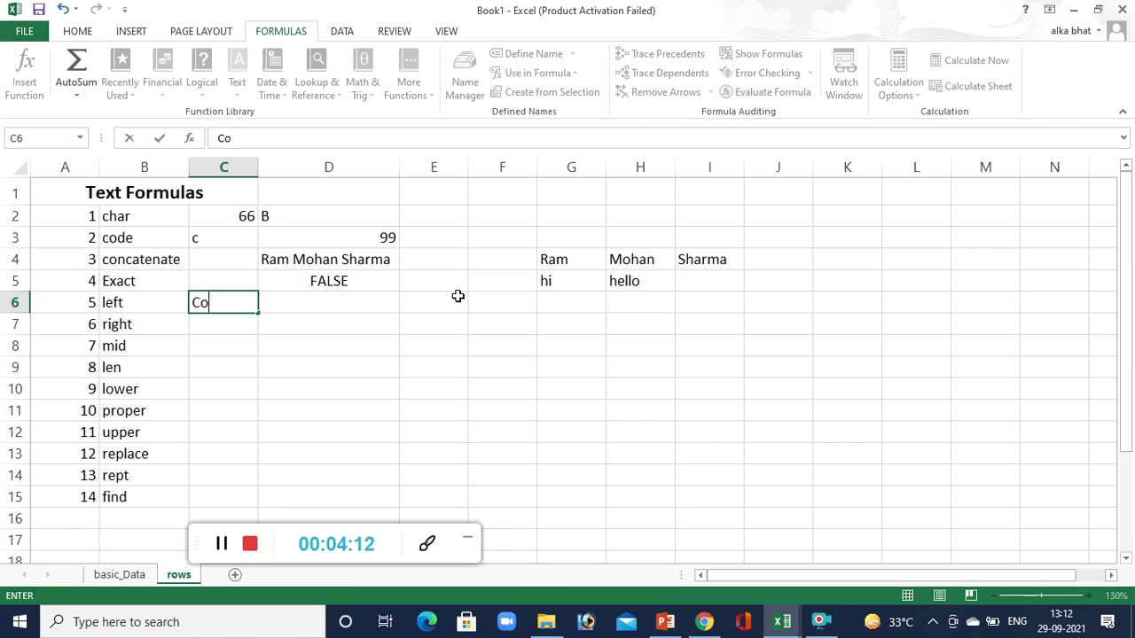
pyautogui.write('mputer')
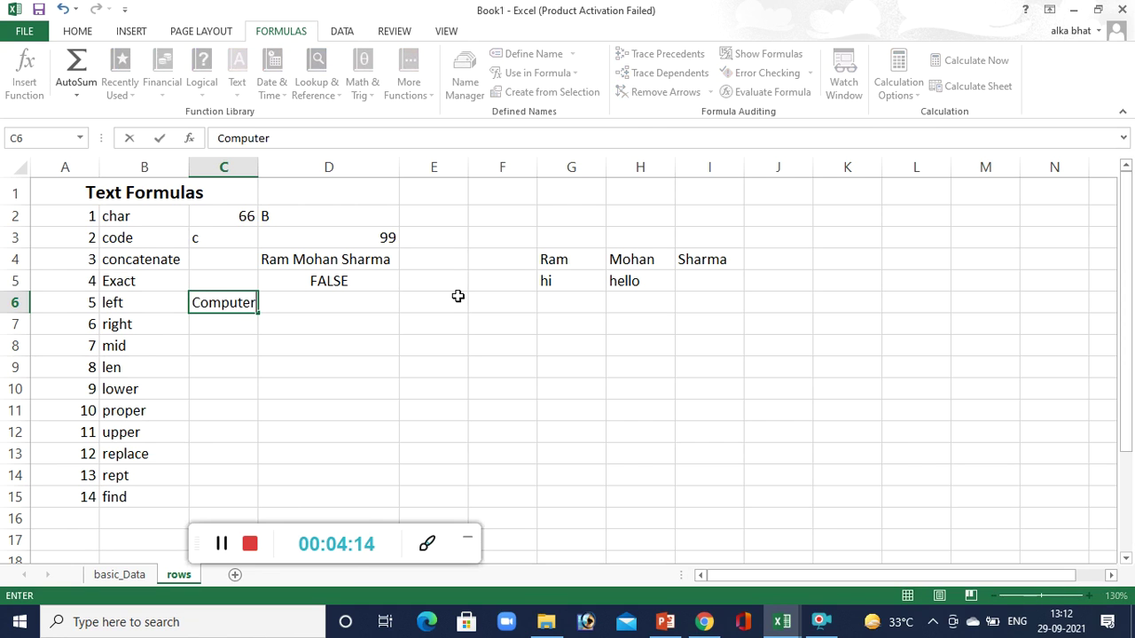
pyautogui.click(376, 303)
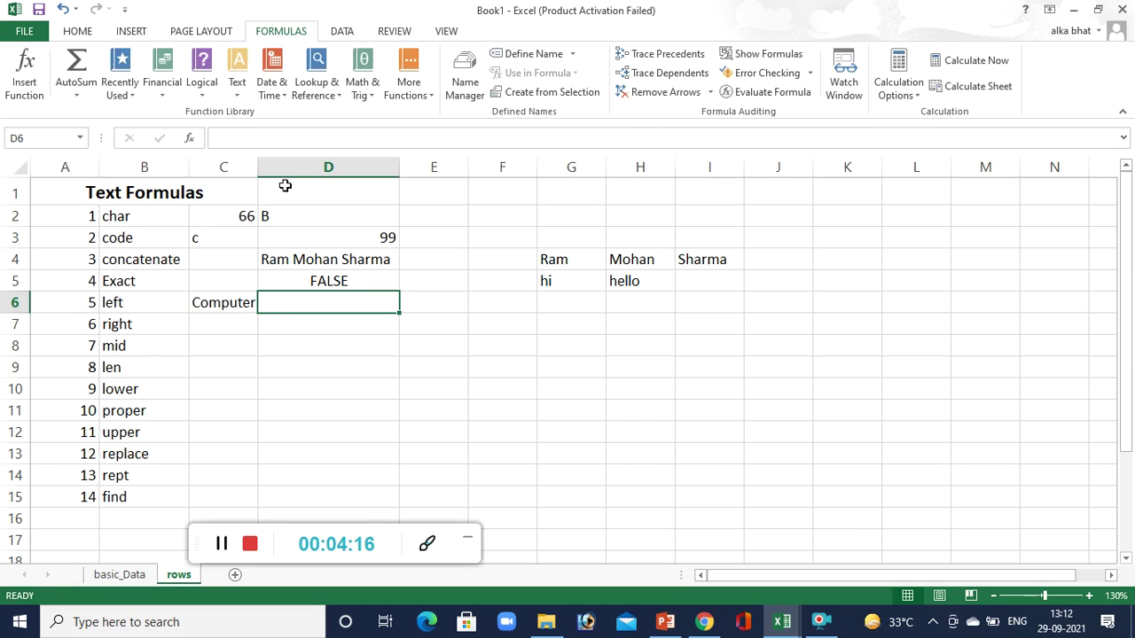
pyautogui.doubleClick(258, 166)
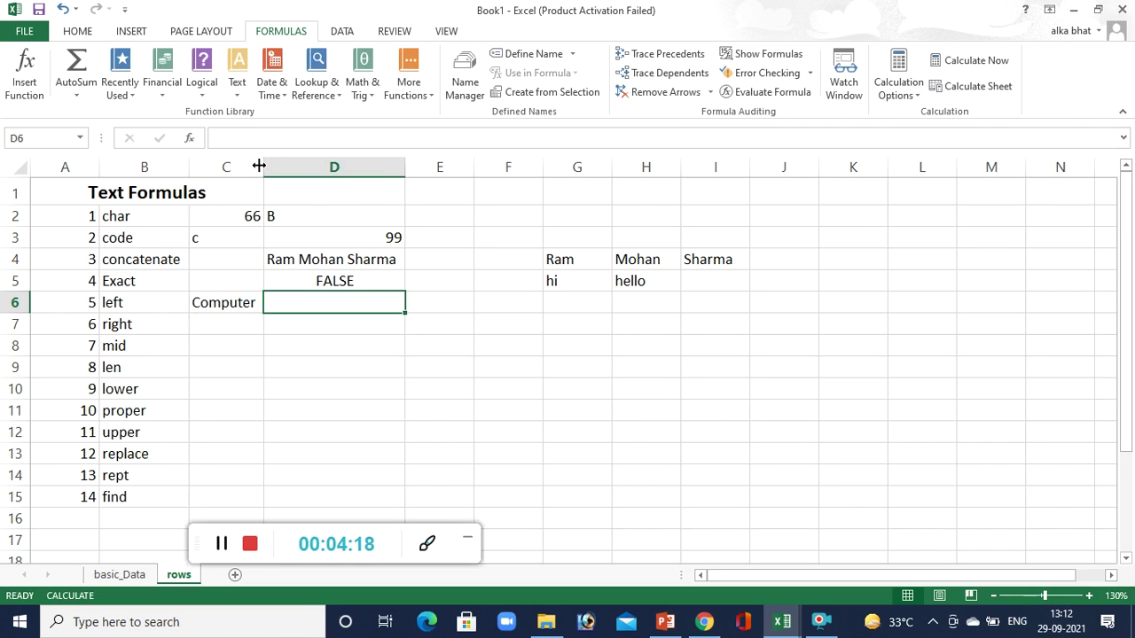
# Enter =LEFT(C6,4) in D6 to return Comp.
pyautogui.write('=left(')
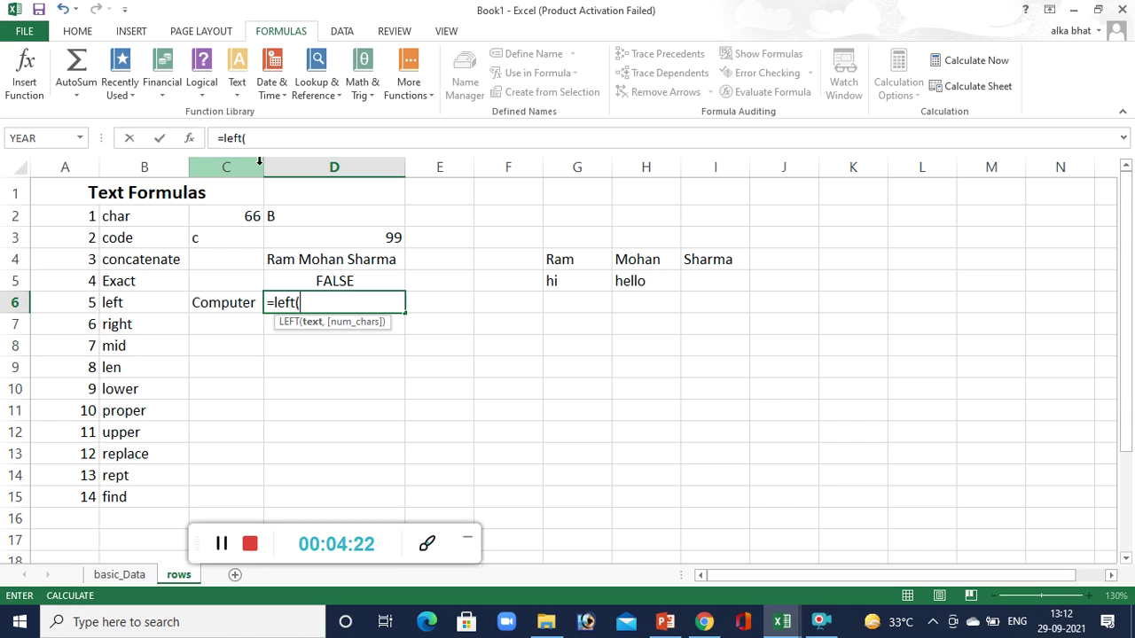
pyautogui.click(218, 302)
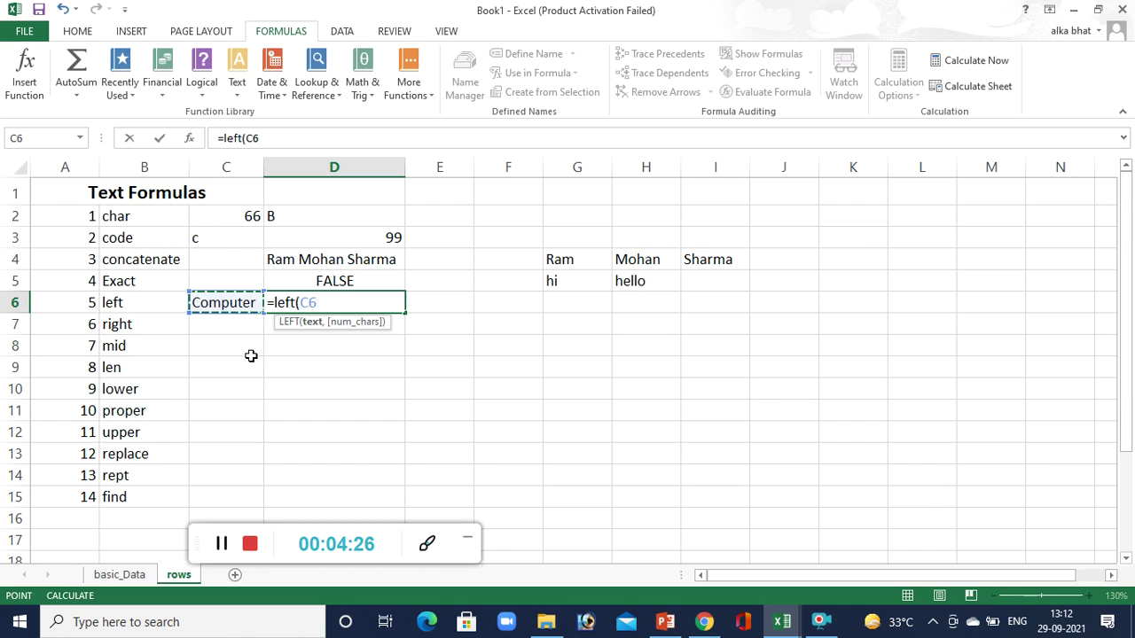
pyautogui.write(',')
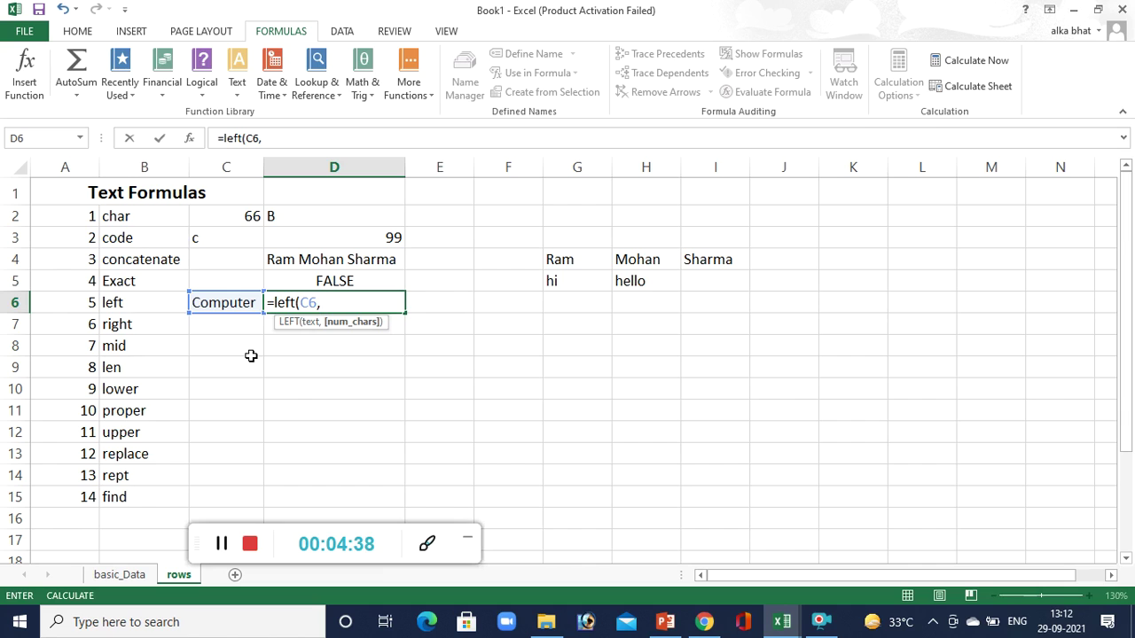
pyautogui.write('4)')
pyautogui.press('Return')
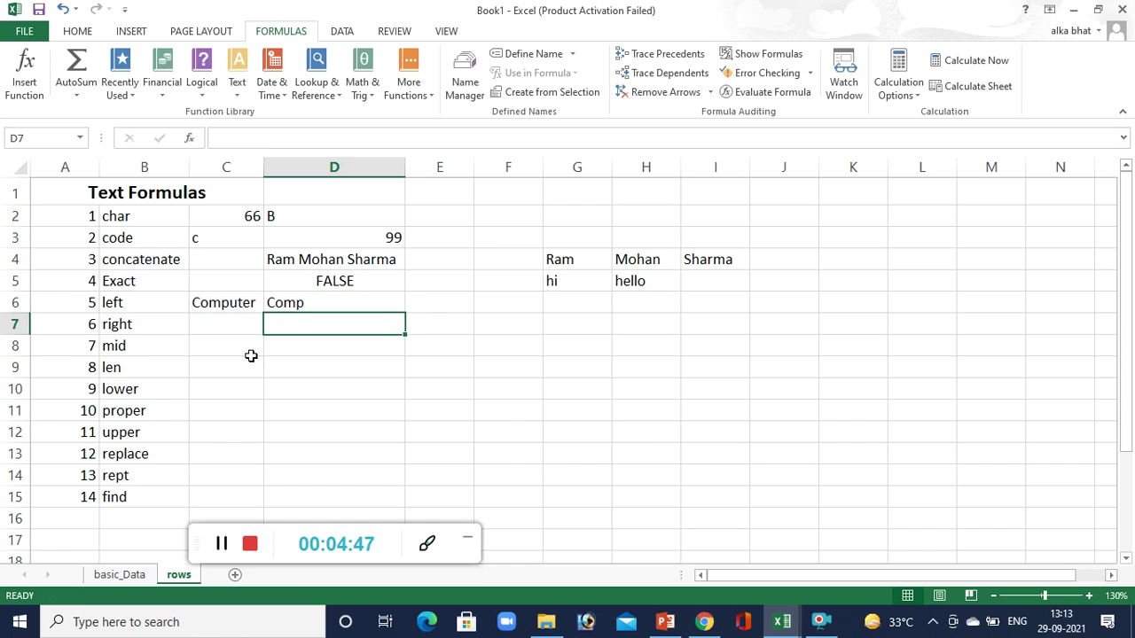
# Copy Computer from C6 into C7.
pyautogui.click(239, 303)
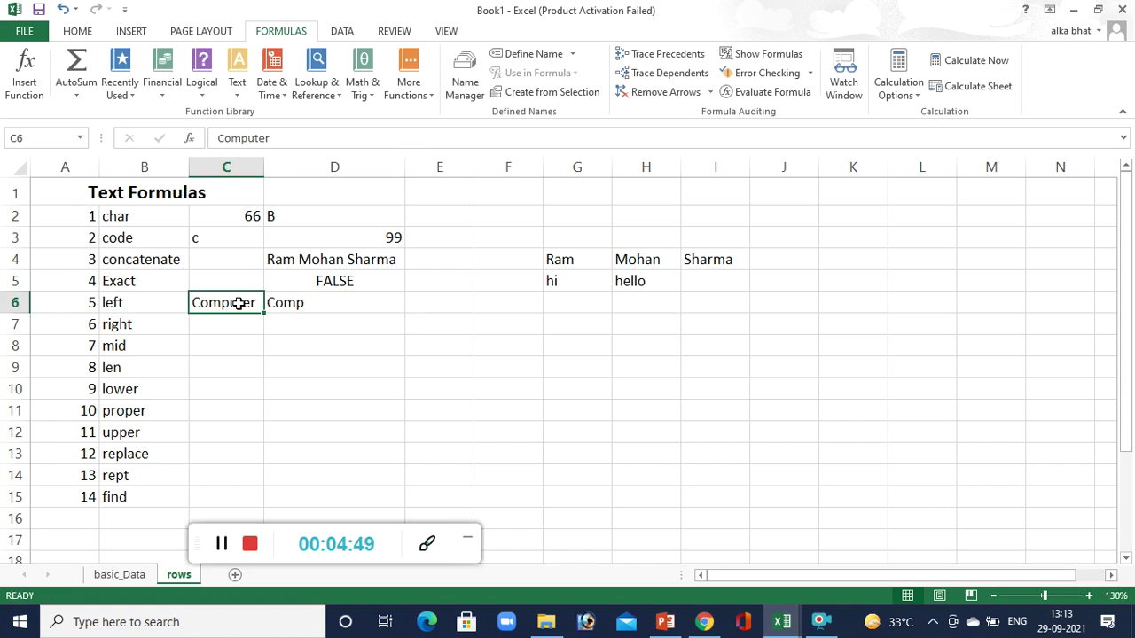
pyautogui.hotkey('ctrl', 'c')
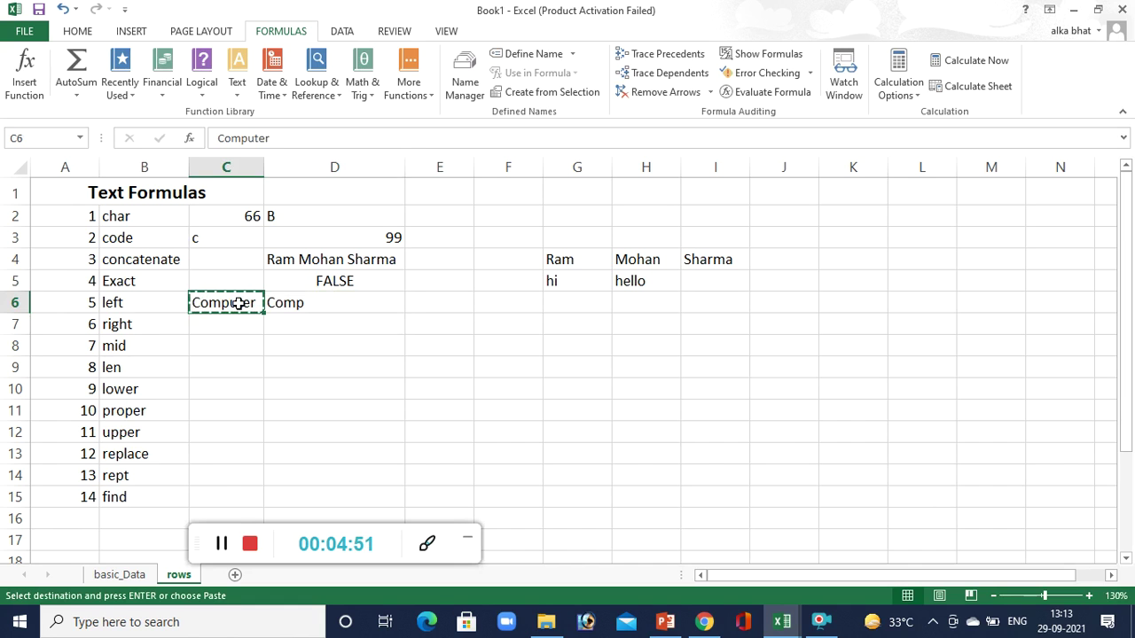
pyautogui.click(223, 321)
pyautogui.hotkey('ctrl', 'v')
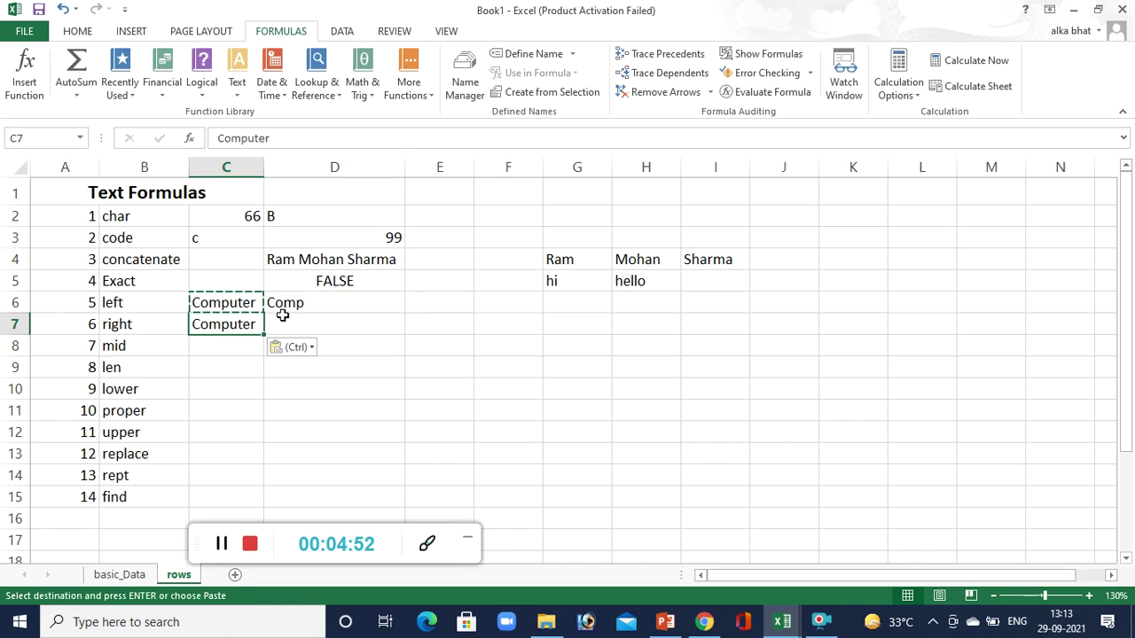
pyautogui.press('Escape')
# Enter =RIGHT(C7,5) in D7 to return puter.
pyautogui.click(305, 321)
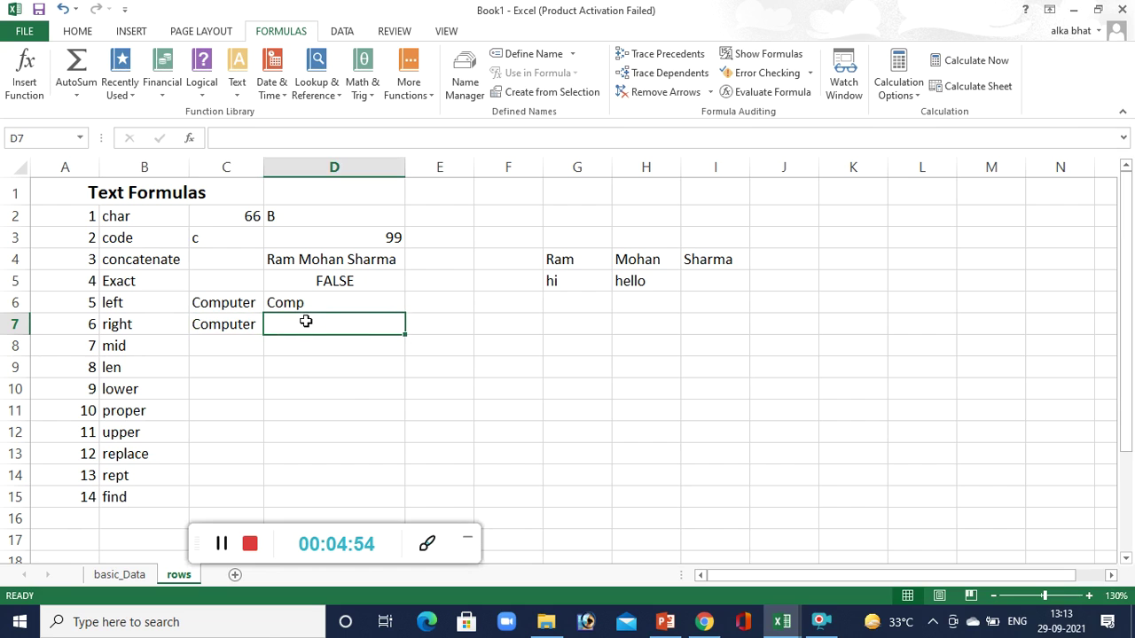
pyautogui.write('=ri')
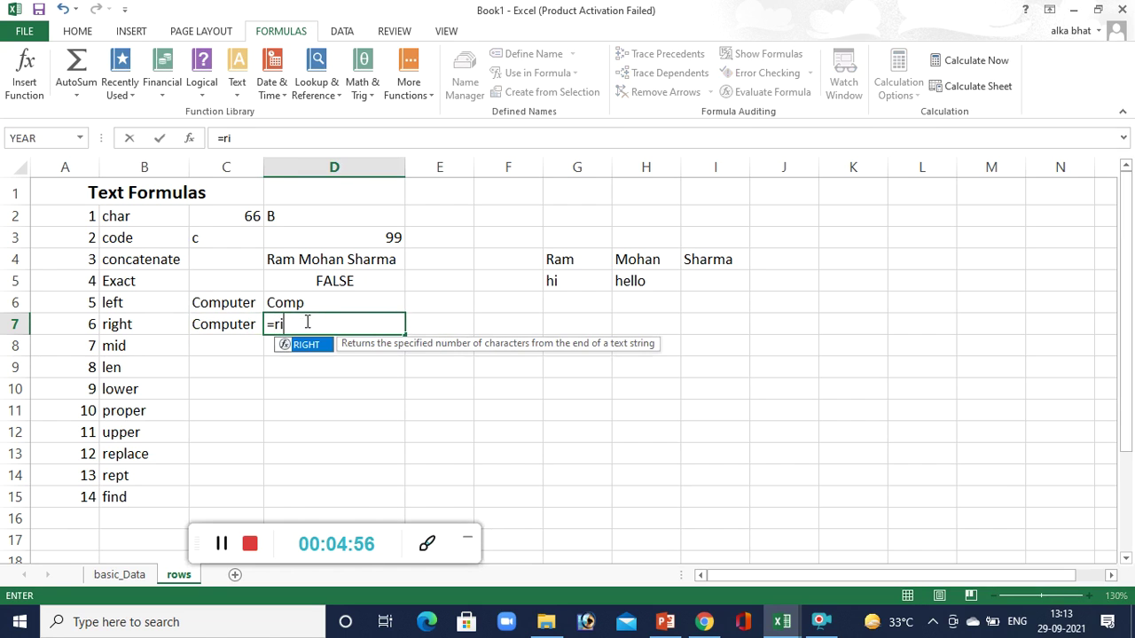
pyautogui.write('ght(')
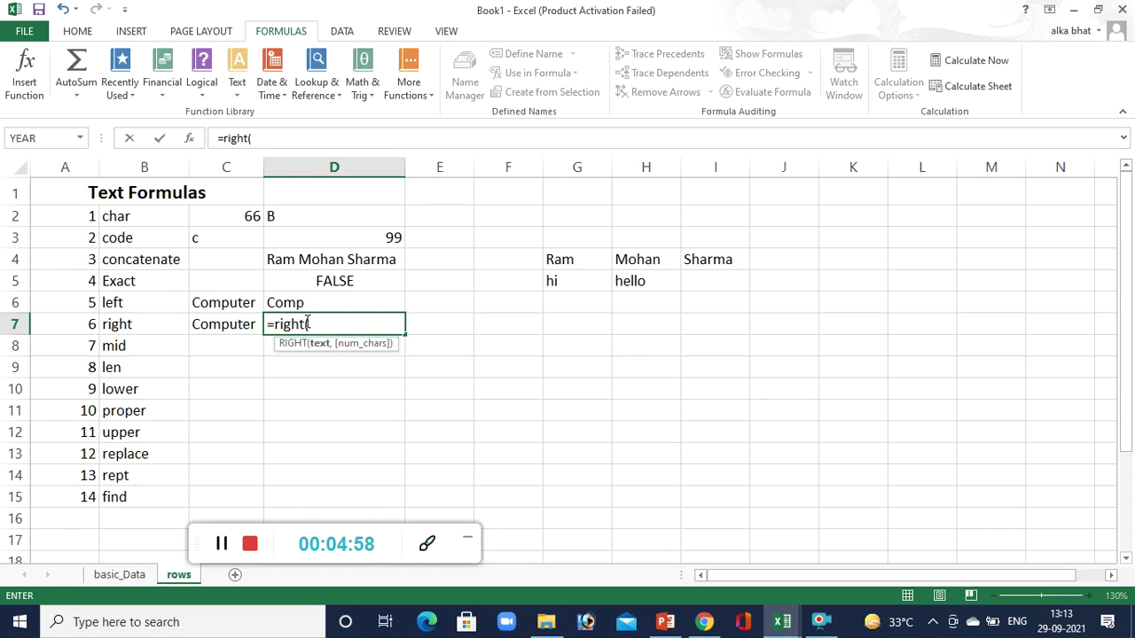
pyautogui.click(243, 326)
pyautogui.write(',')
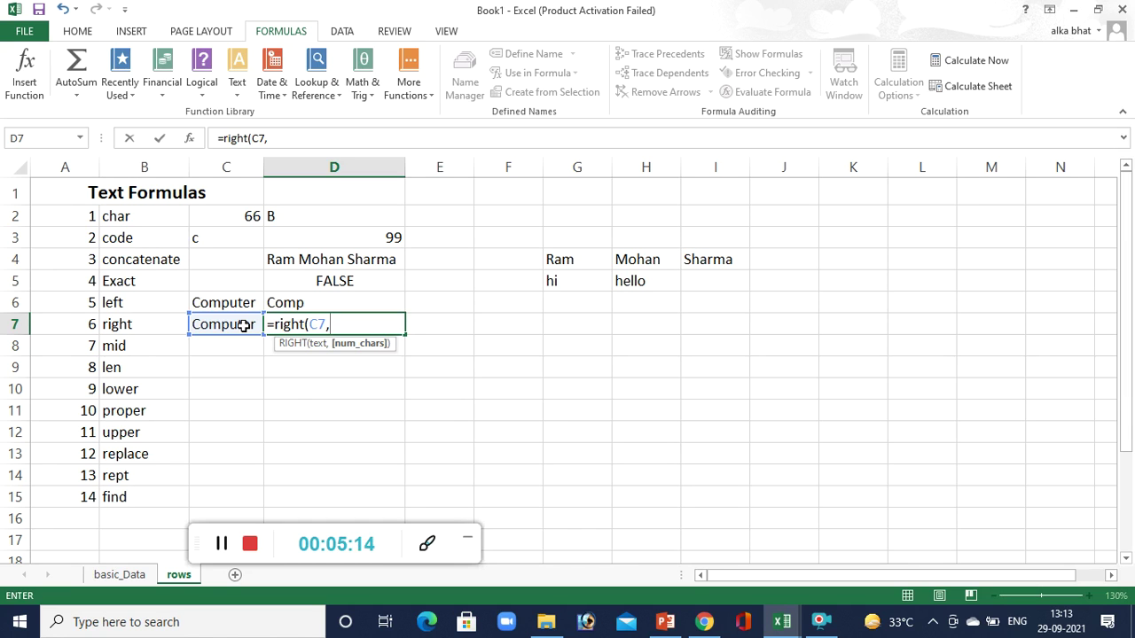
pyautogui.write('5)')
pyautogui.press('Return')
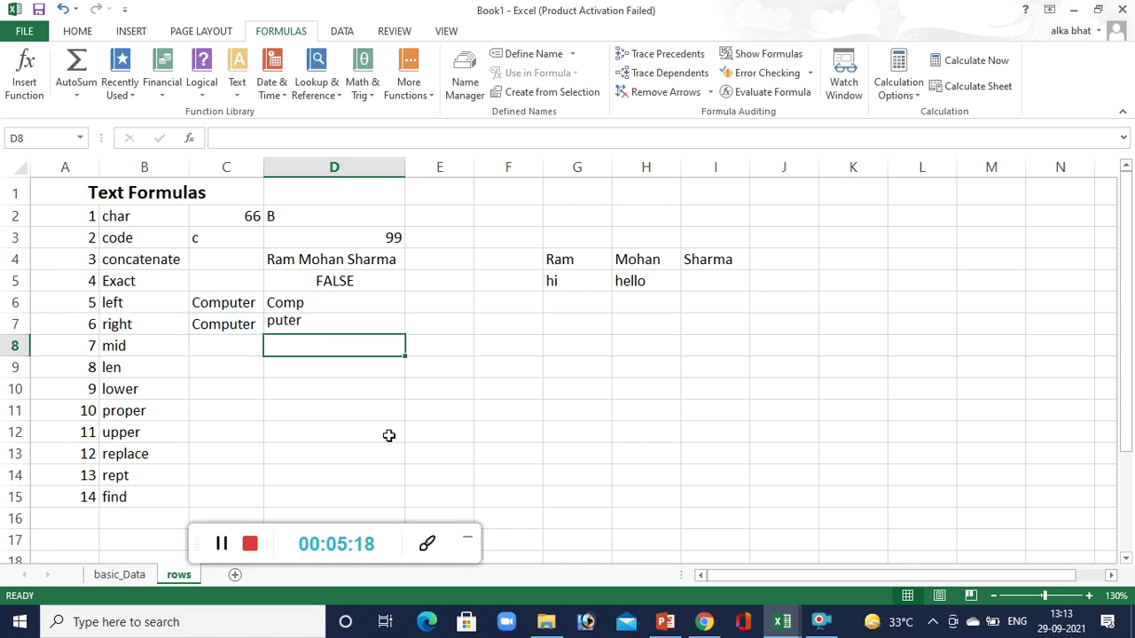
pyautogui.click(320, 324)
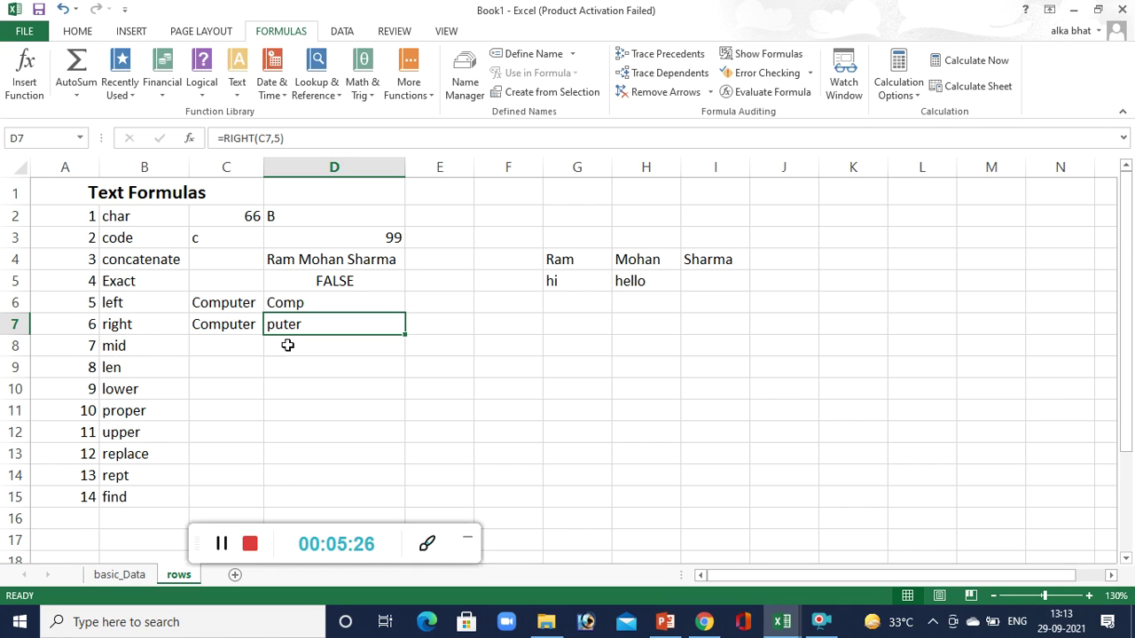
pyautogui.click(224, 348)
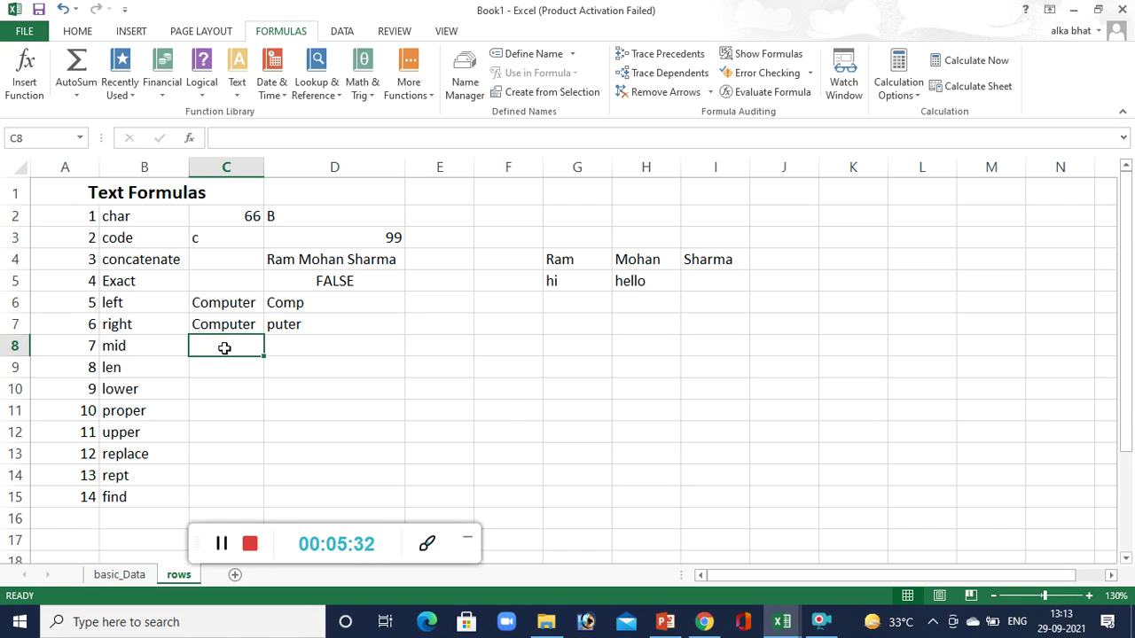
# Type Computer in C8 and enter =MID(C8,4,6) in D8.
pyautogui.write('Computer')
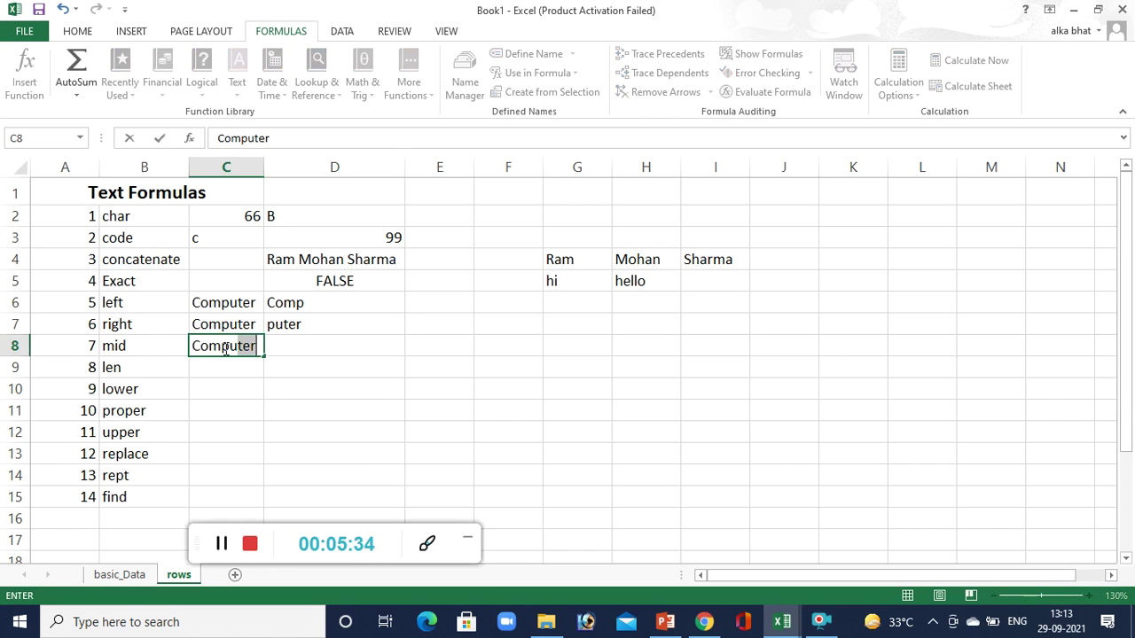
pyautogui.press('Tab')
pyautogui.write('=')
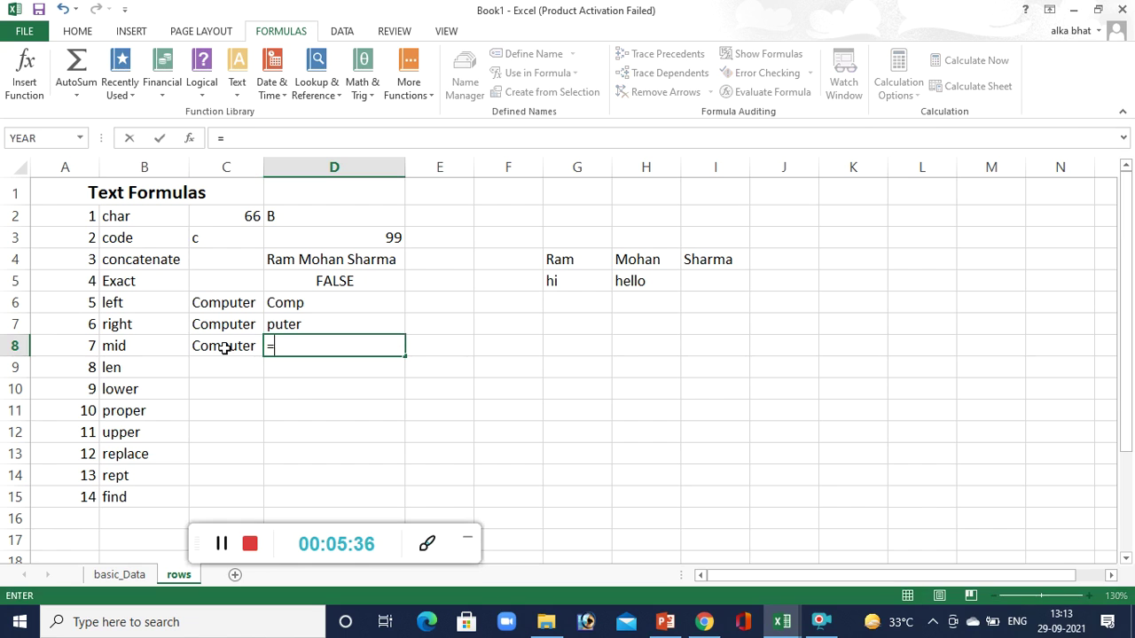
pyautogui.write('mid(')
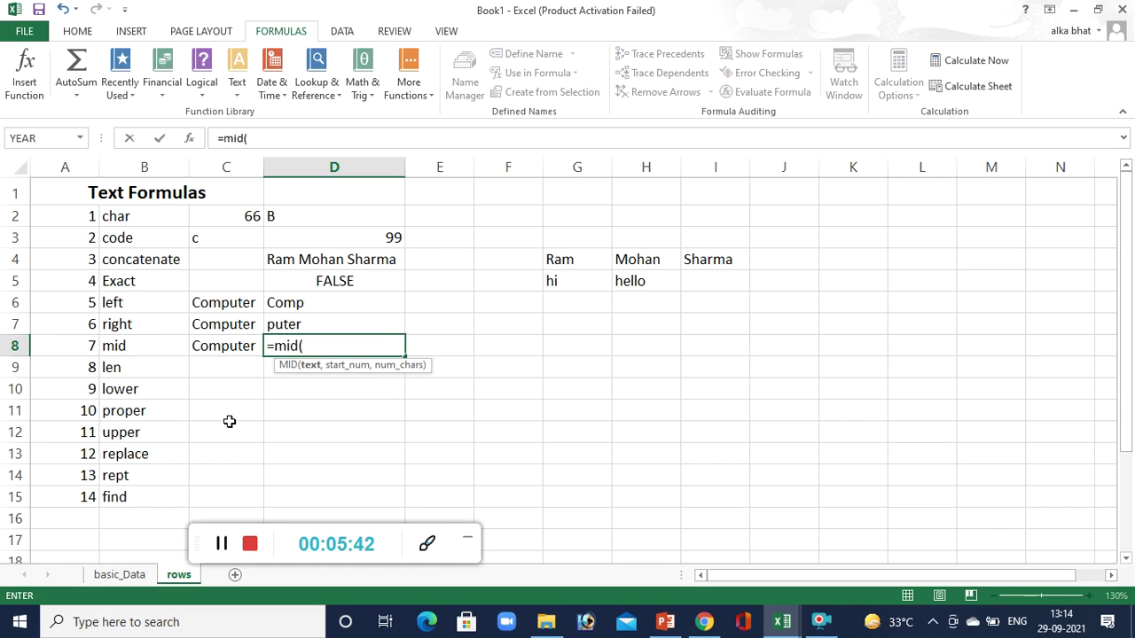
pyautogui.click(234, 346)
pyautogui.write(',')
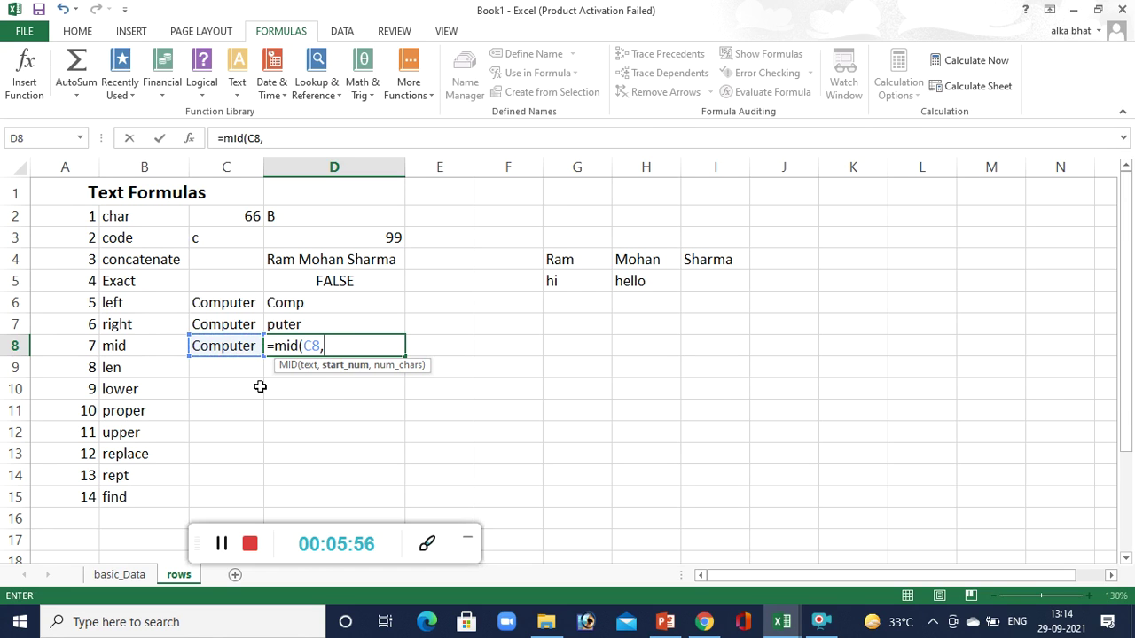
pyautogui.write('4,6')
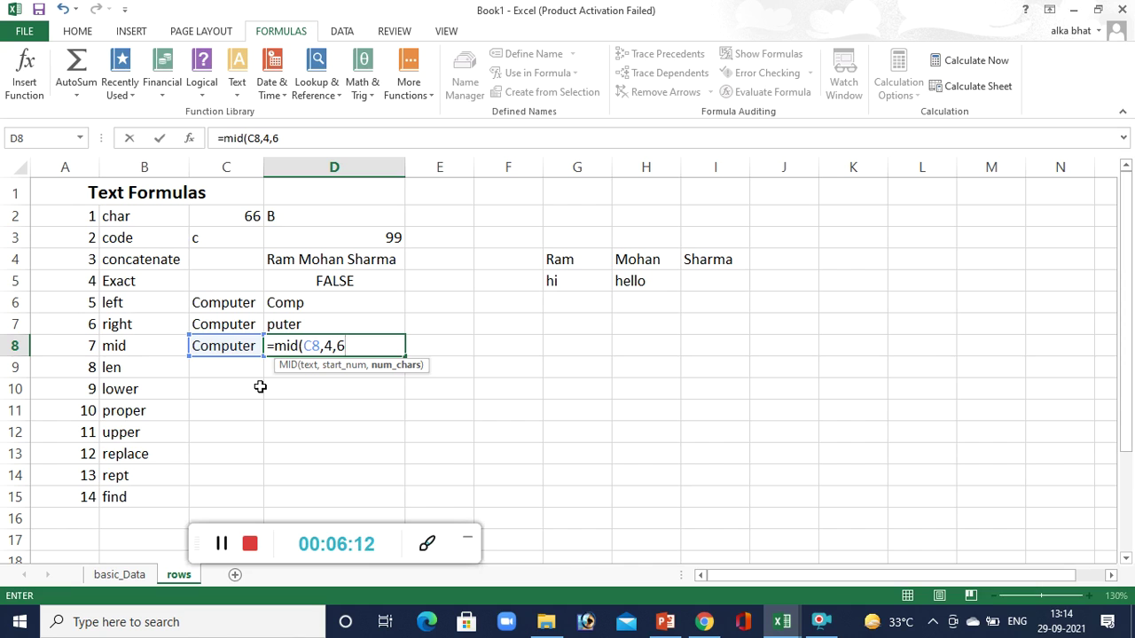
pyautogui.press('Return')
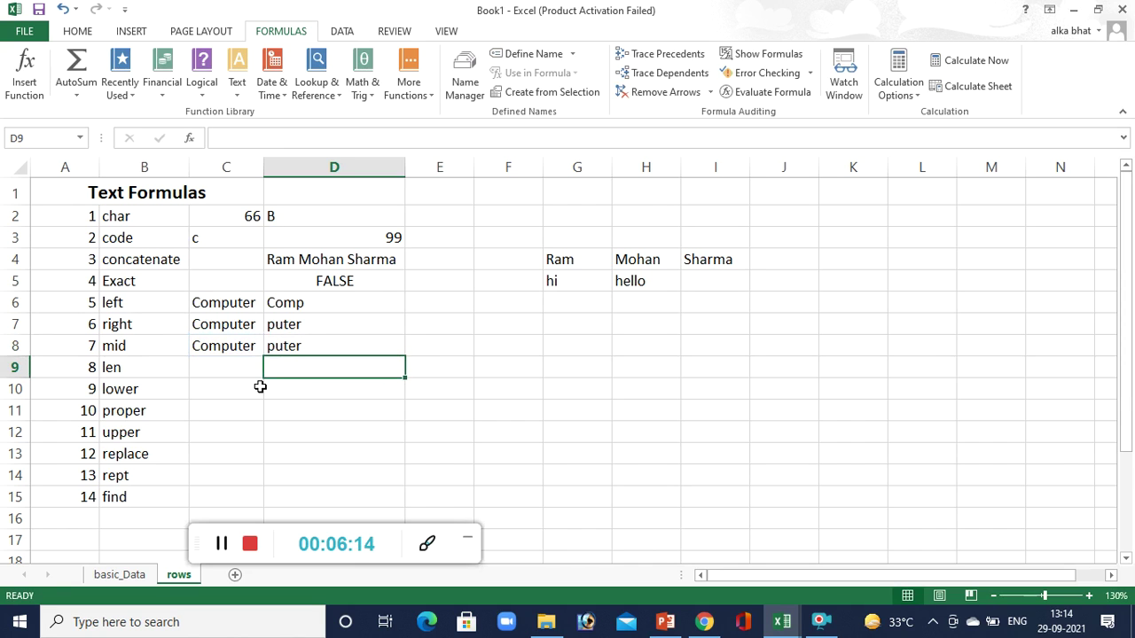
pyautogui.click(295, 351)
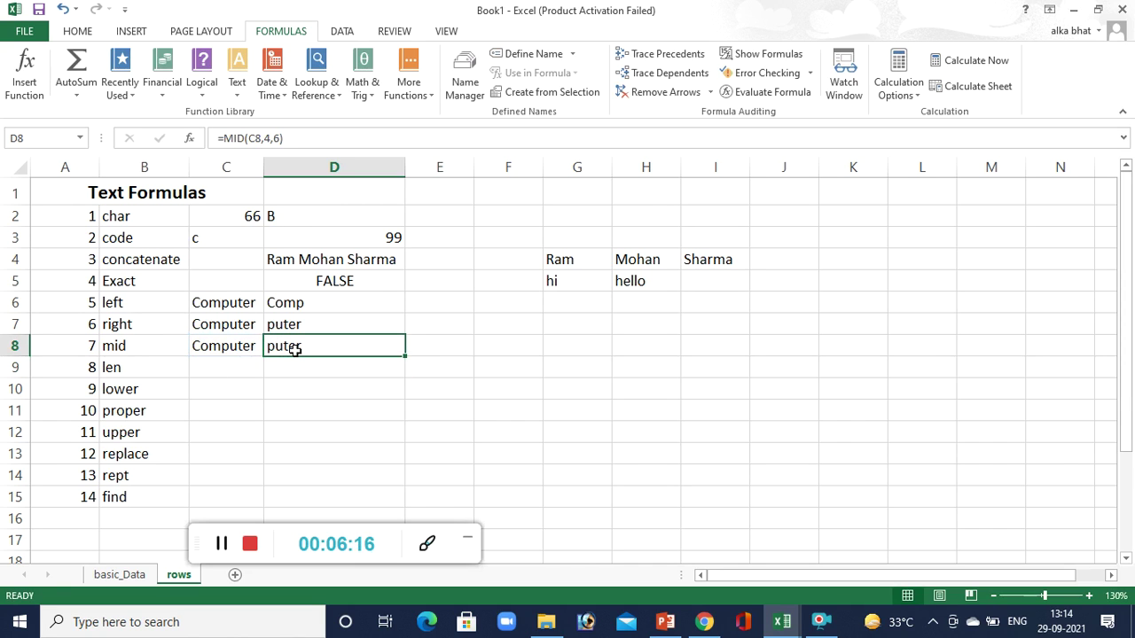
# Rewrite D8 as =MID(C8,4,3) so it returns put.
pyautogui.doubleClick(295, 349)
pyautogui.press('Escape')
pyautogui.write('=mid(')
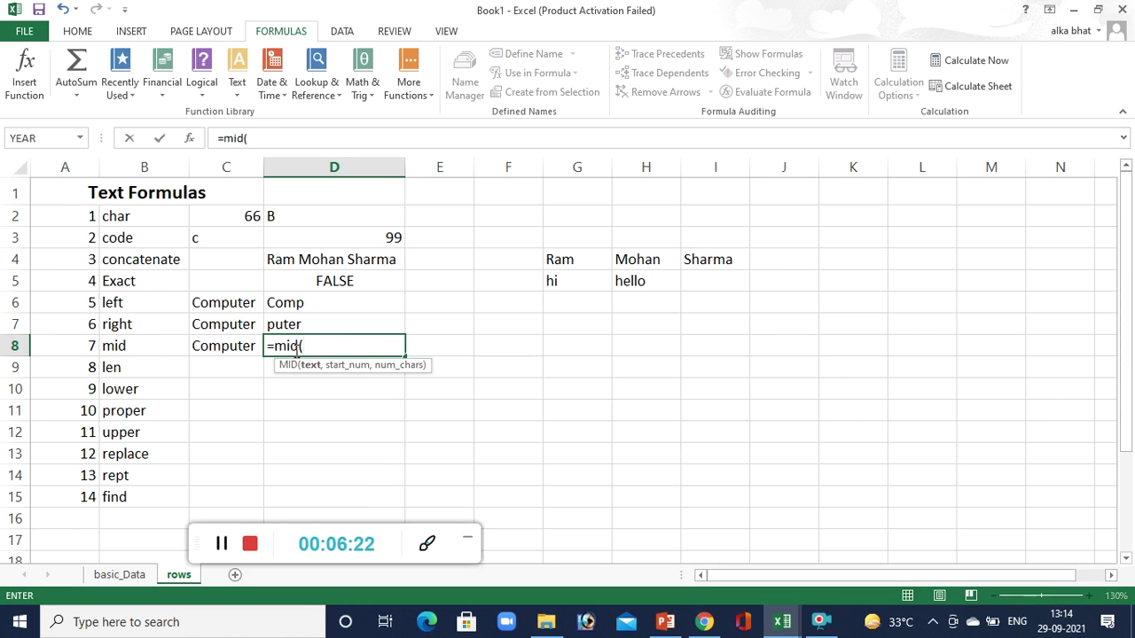
pyautogui.click(214, 348)
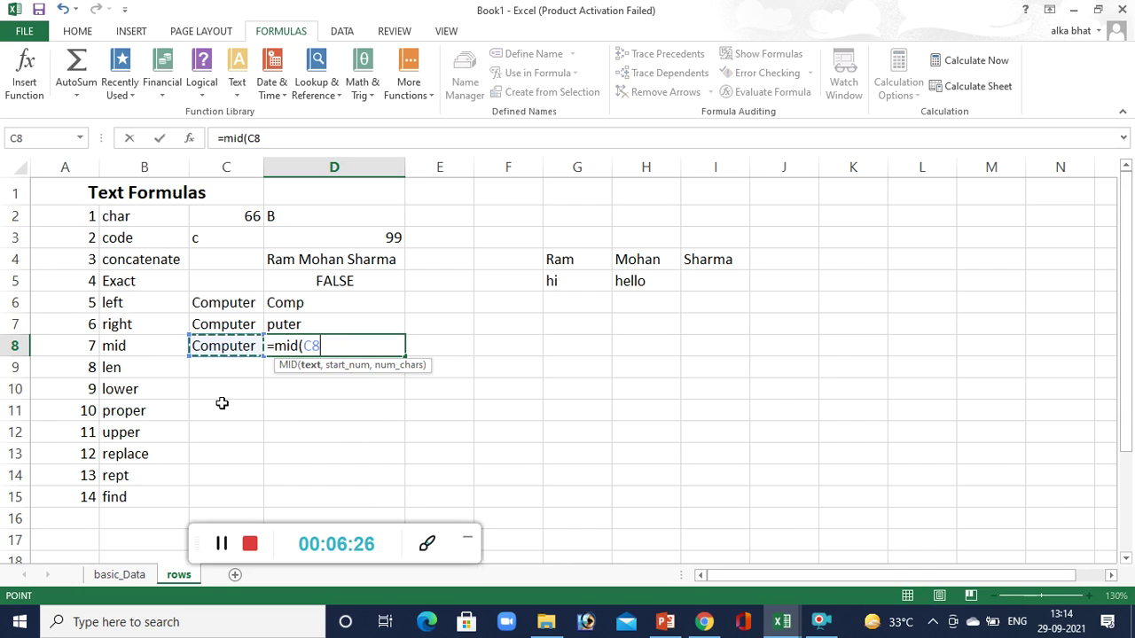
pyautogui.write(',')
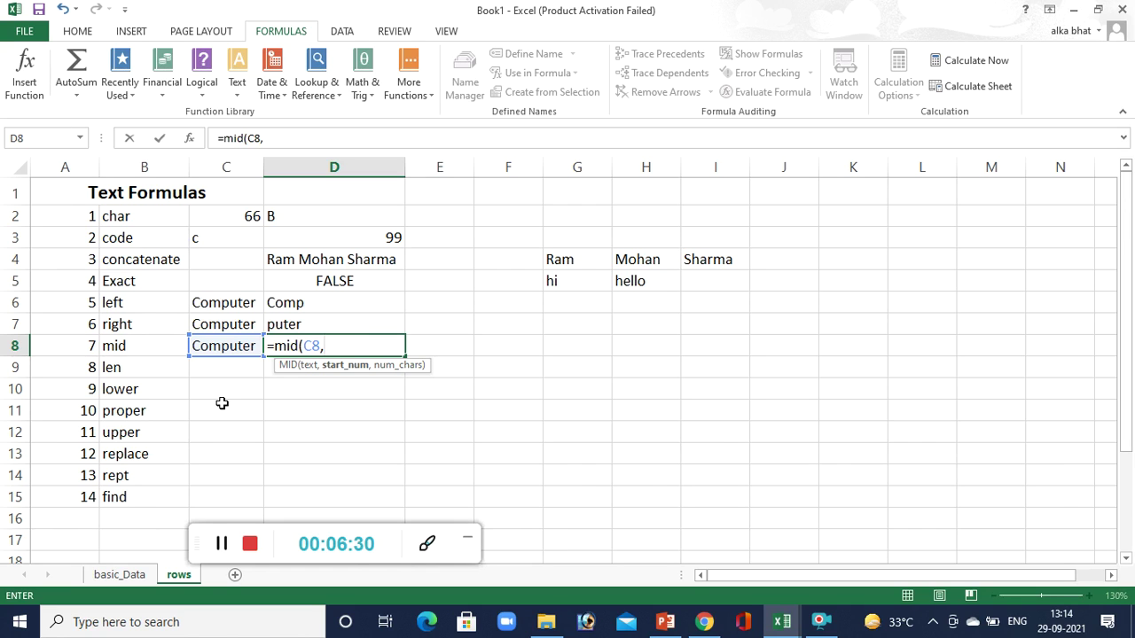
pyautogui.write('4,')
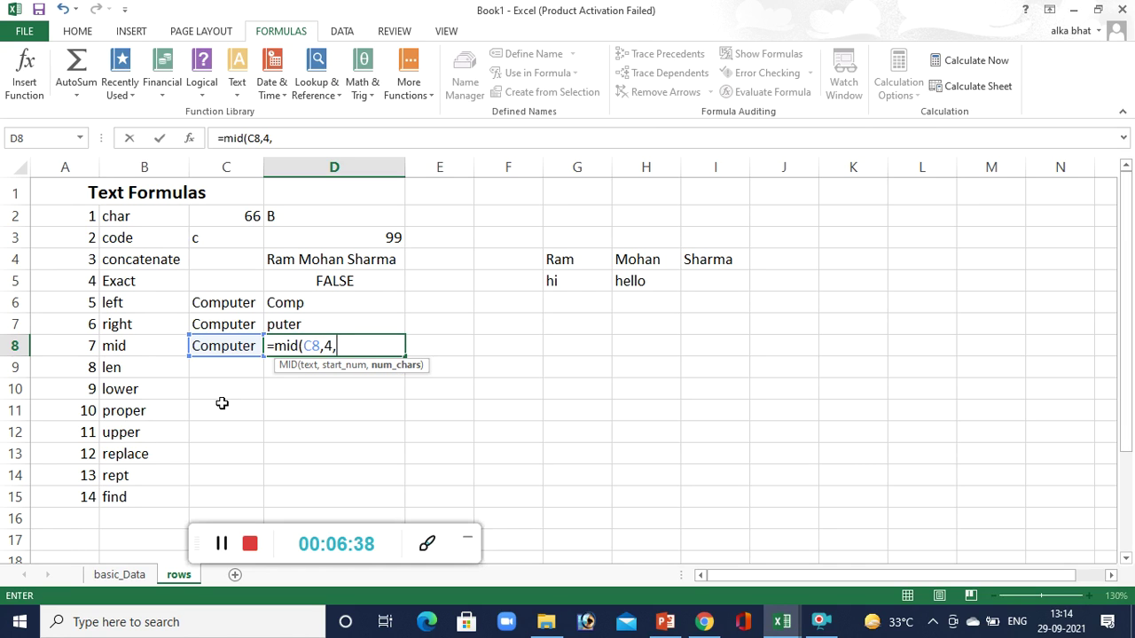
pyautogui.write('3)')
pyautogui.press('Return')
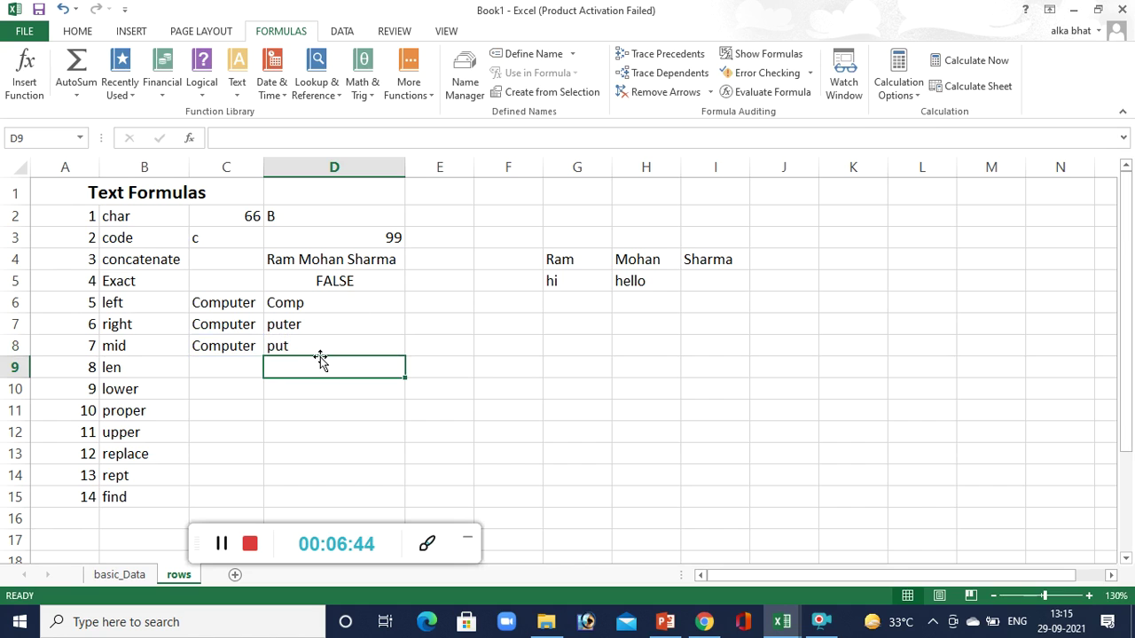
pyautogui.click(327, 350)
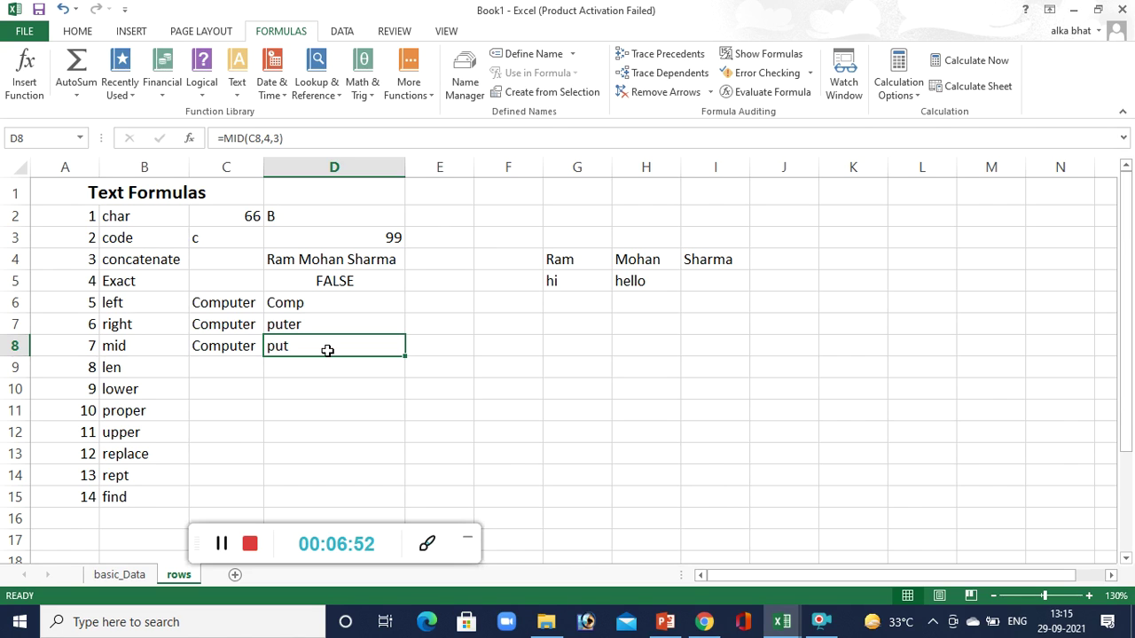
pyautogui.click(237, 368)
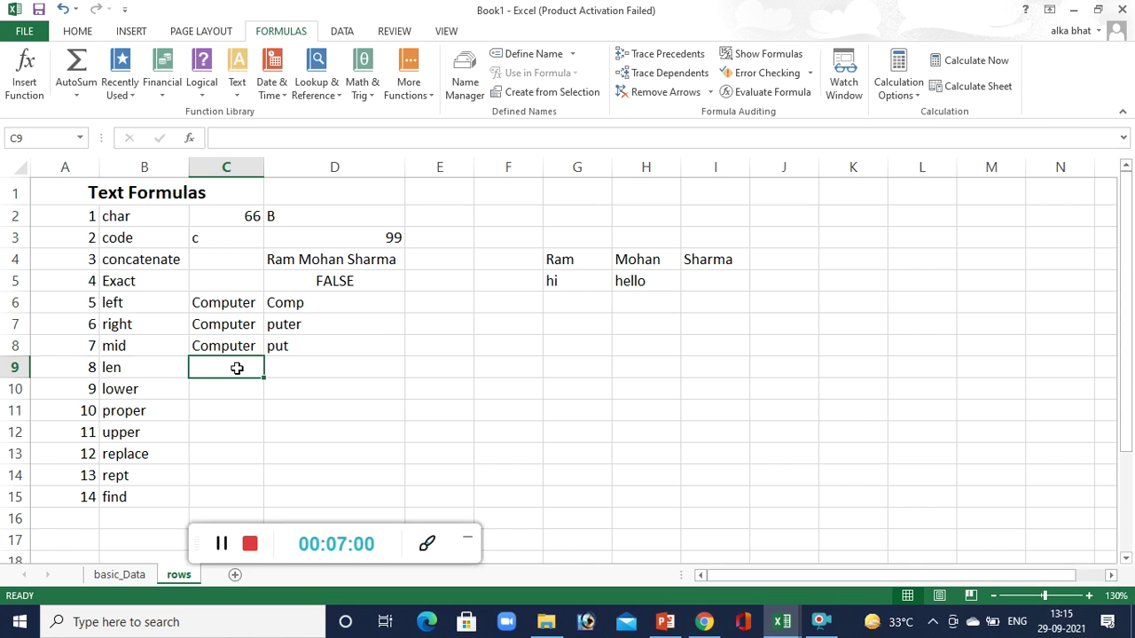
# Type Book in C9 and enter =LEN(C9) in D9, returning 4.
pyautogui.write('Boo')
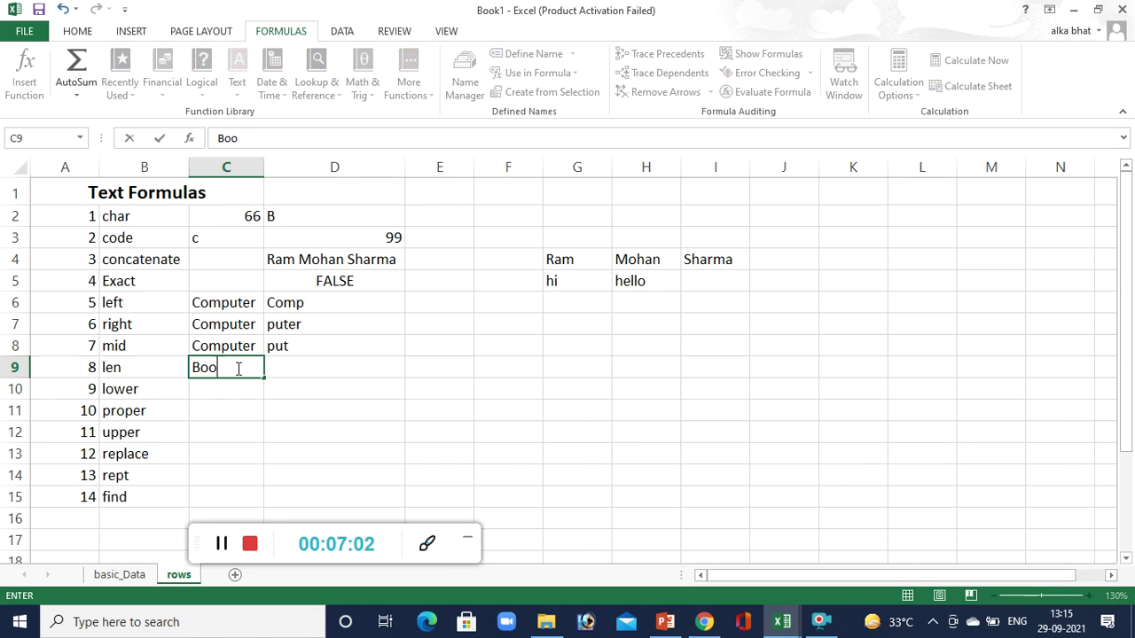
pyautogui.write('k=leng')
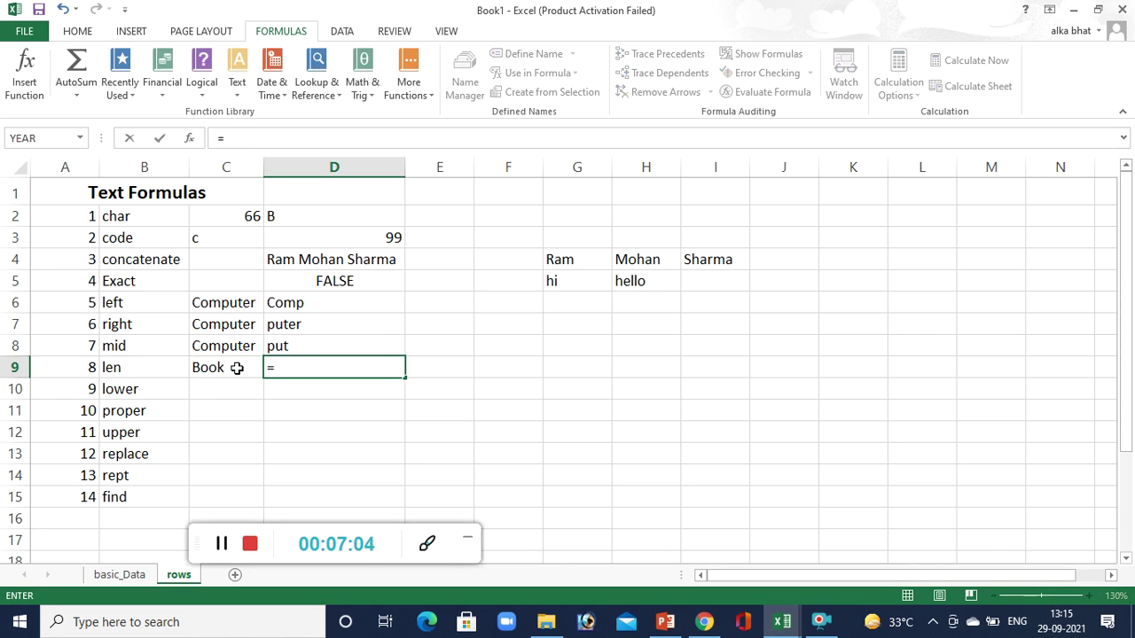
pyautogui.press('BackSpace')
pyautogui.write('(')
pyautogui.click(237, 368)
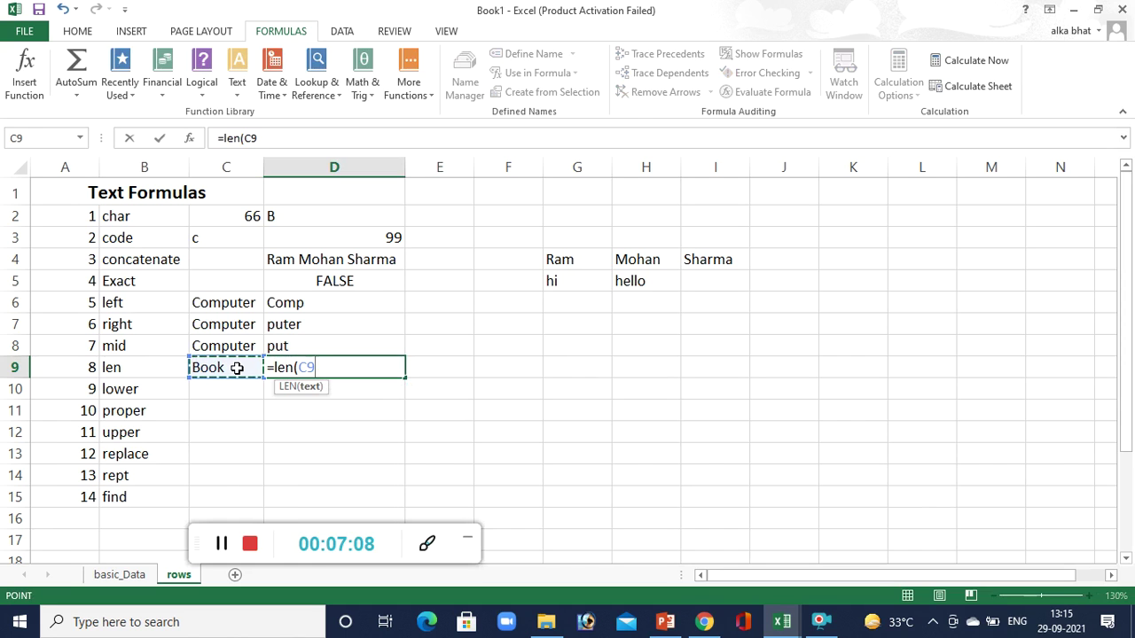
pyautogui.write(')')
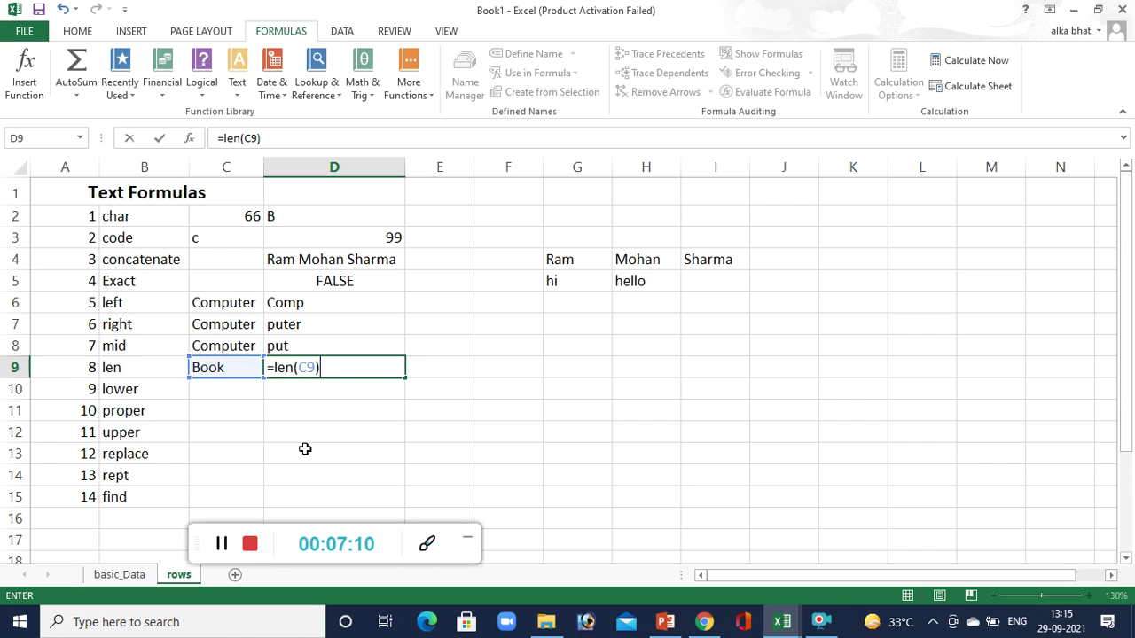
pyautogui.press('Return')
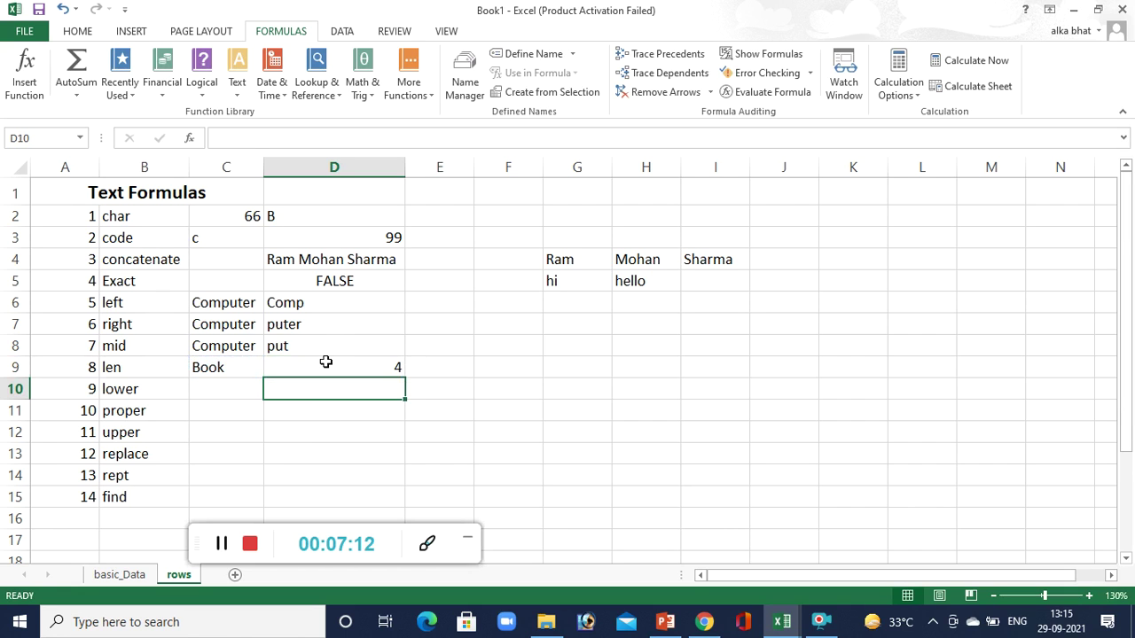
pyautogui.click(326, 363)
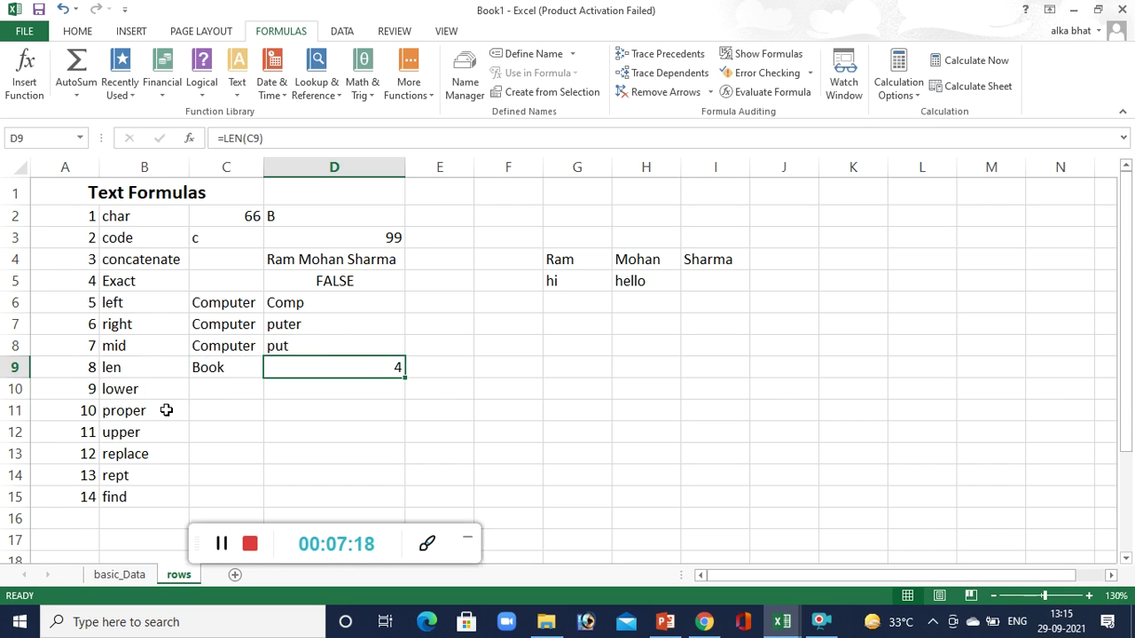
pyautogui.click(211, 393)
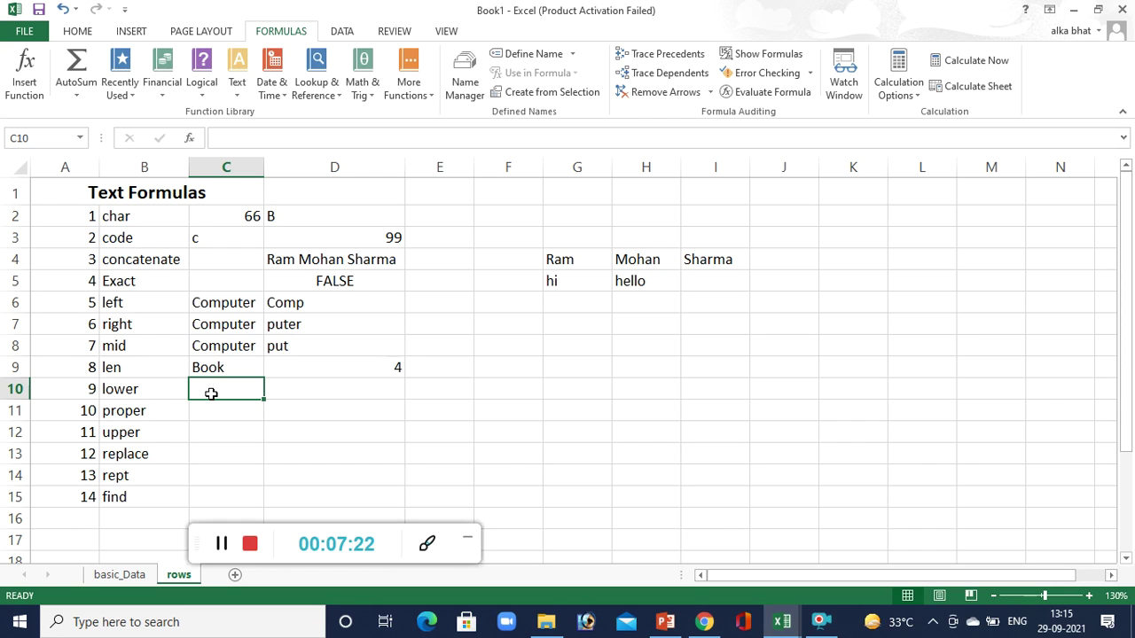
# Enter BOOK in C10 and =LOWER(C10) in D10, which displays book.
pyautogui.write('CO')
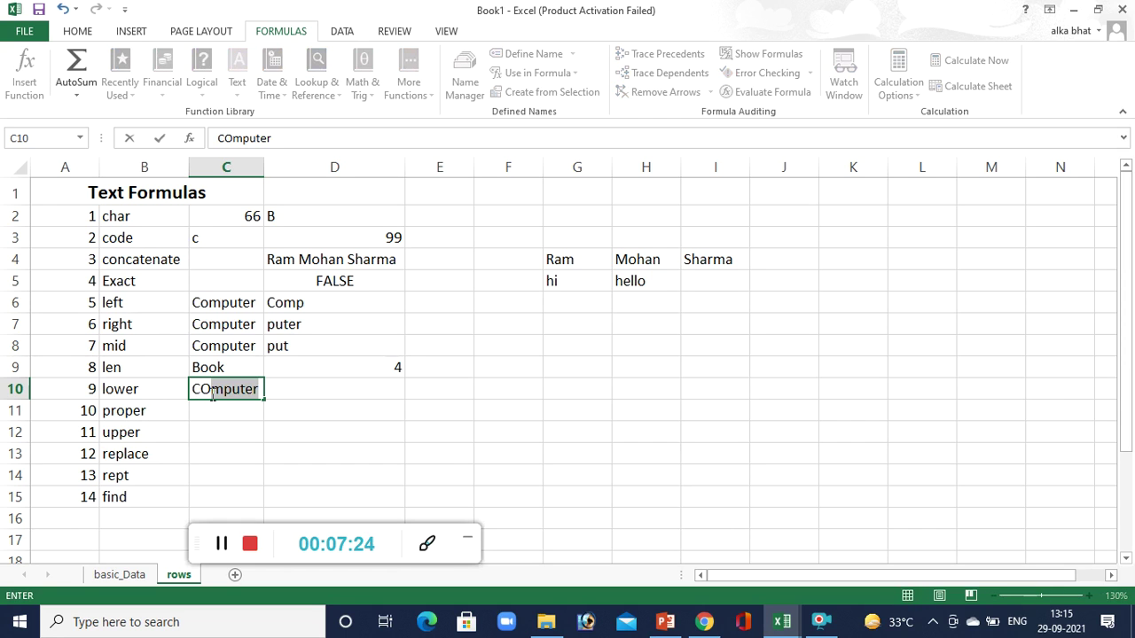
pyautogui.press('BackSpace')
pyautogui.press('BackSpace')
pyautogui.press('BackSpace')
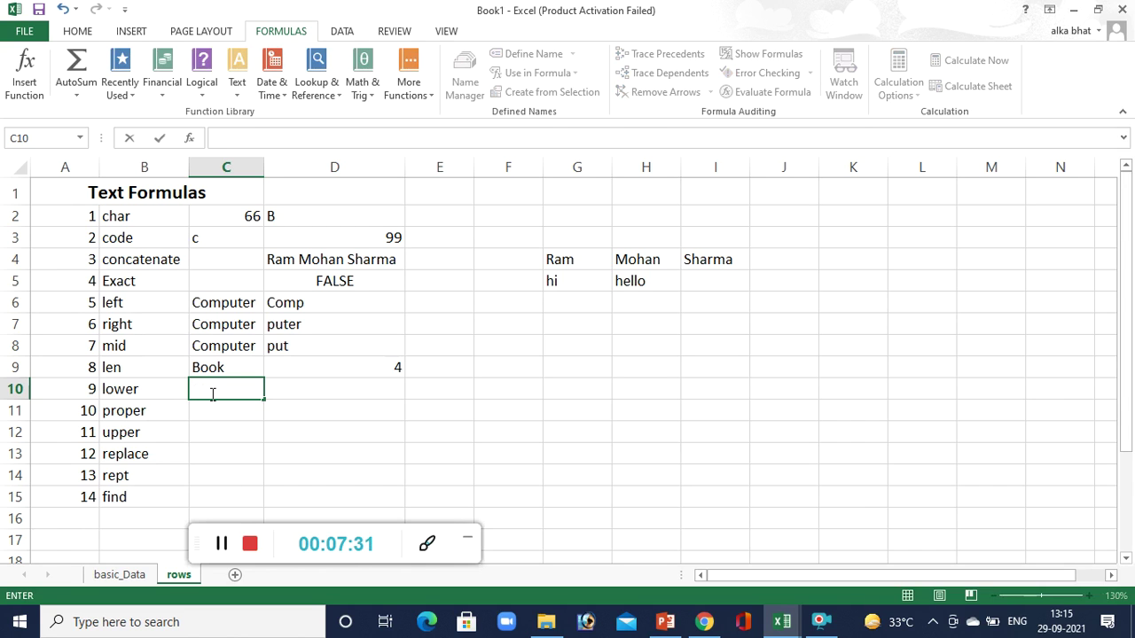
pyautogui.write('BOOK')
pyautogui.press('Tab')
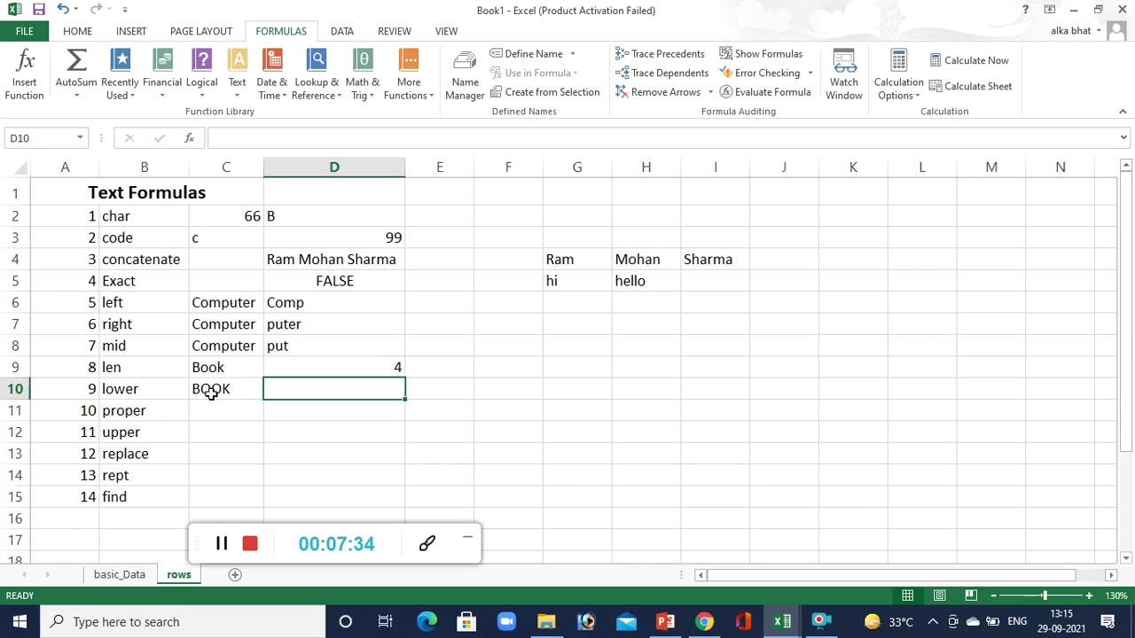
pyautogui.write('=')
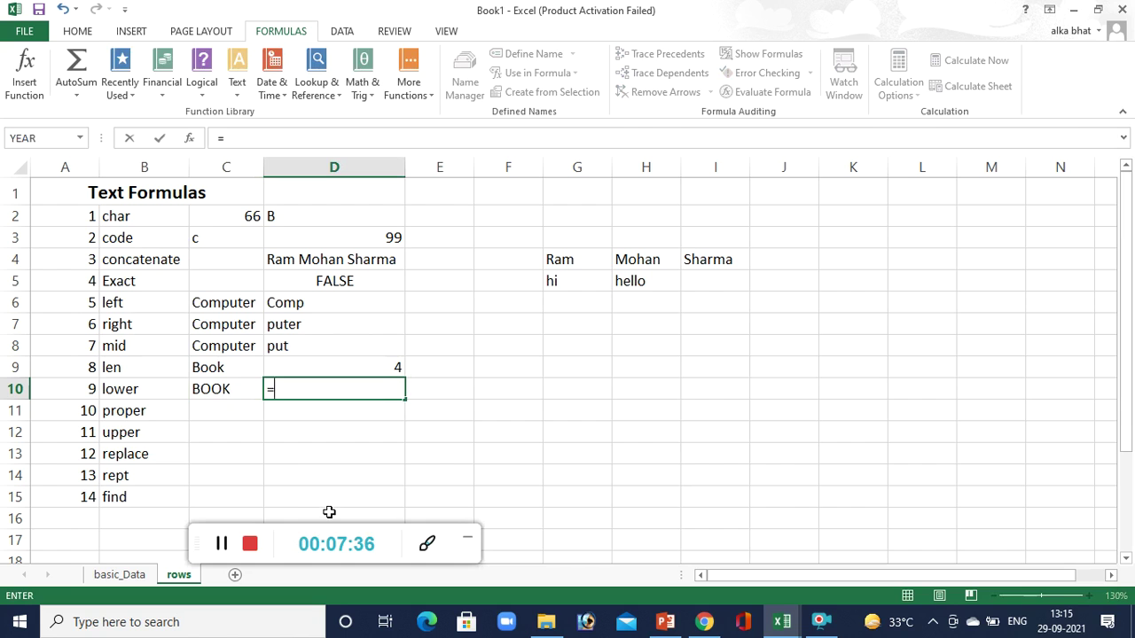
pyautogui.write('lower')
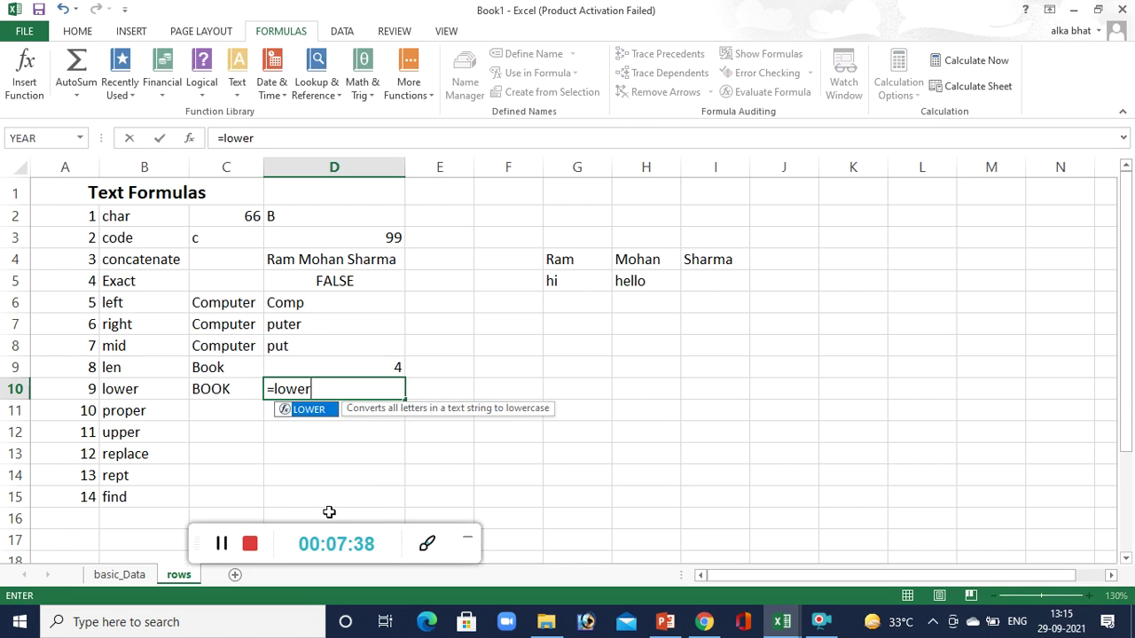
pyautogui.write('(')
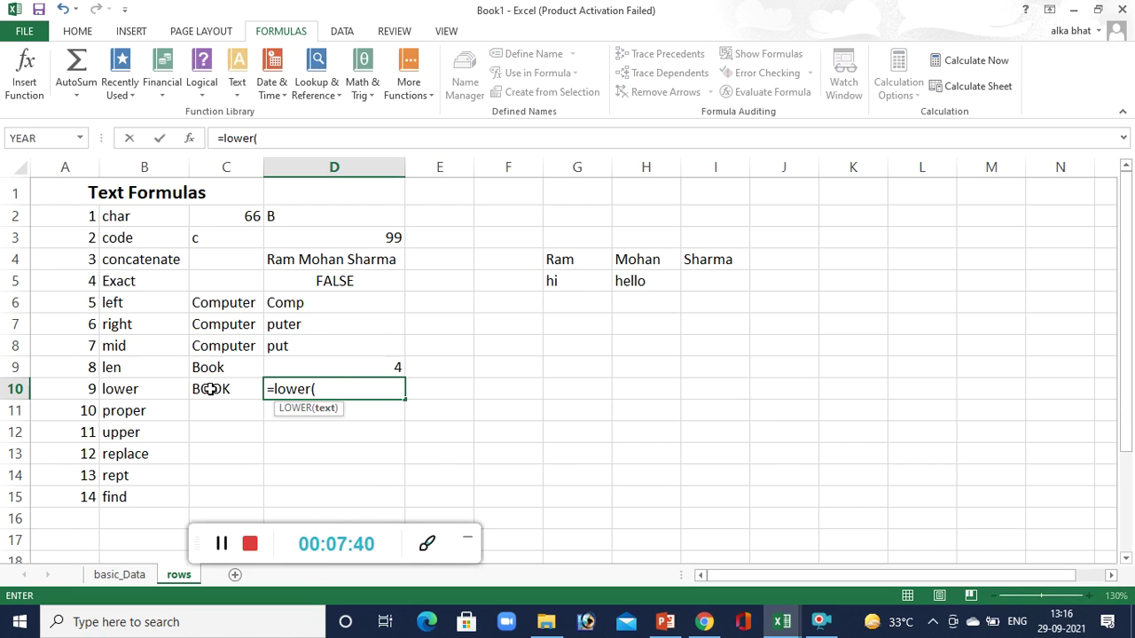
pyautogui.click(210, 390)
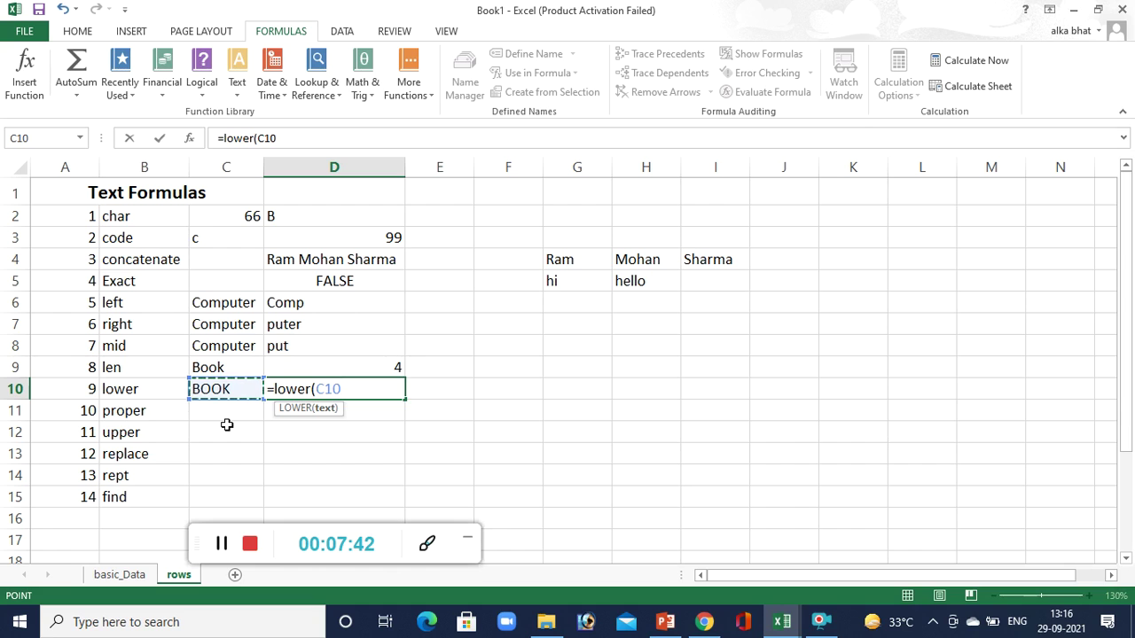
pyautogui.write(')')
pyautogui.press('Return')
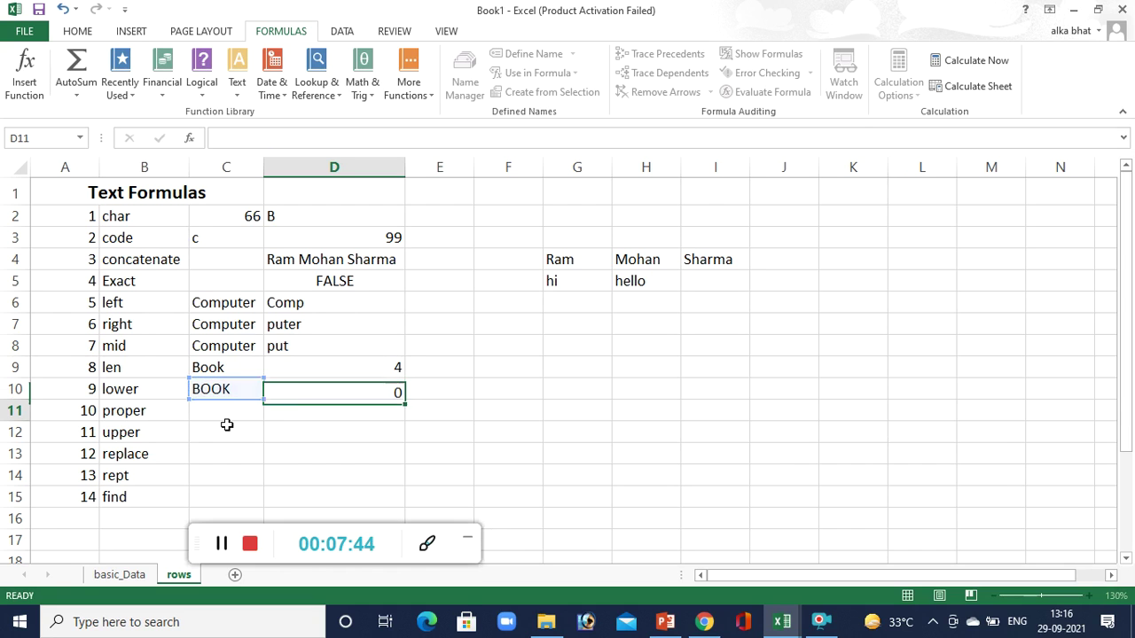
pyautogui.click(241, 407)
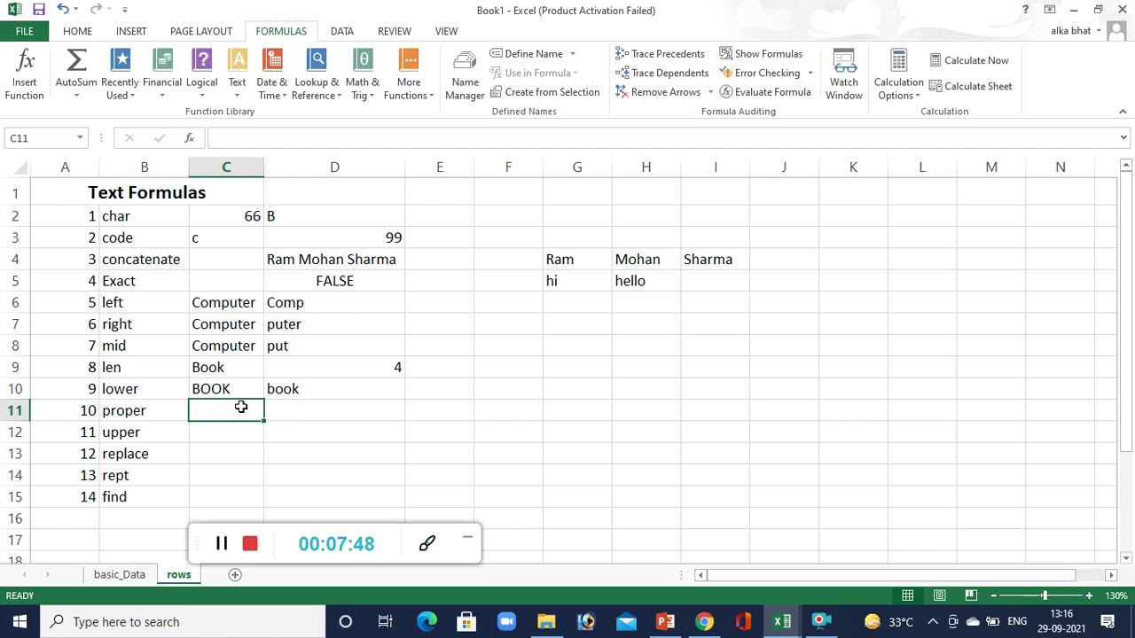
# Enter the word COMPUTER in cell C11.
pyautogui.write('COMP')
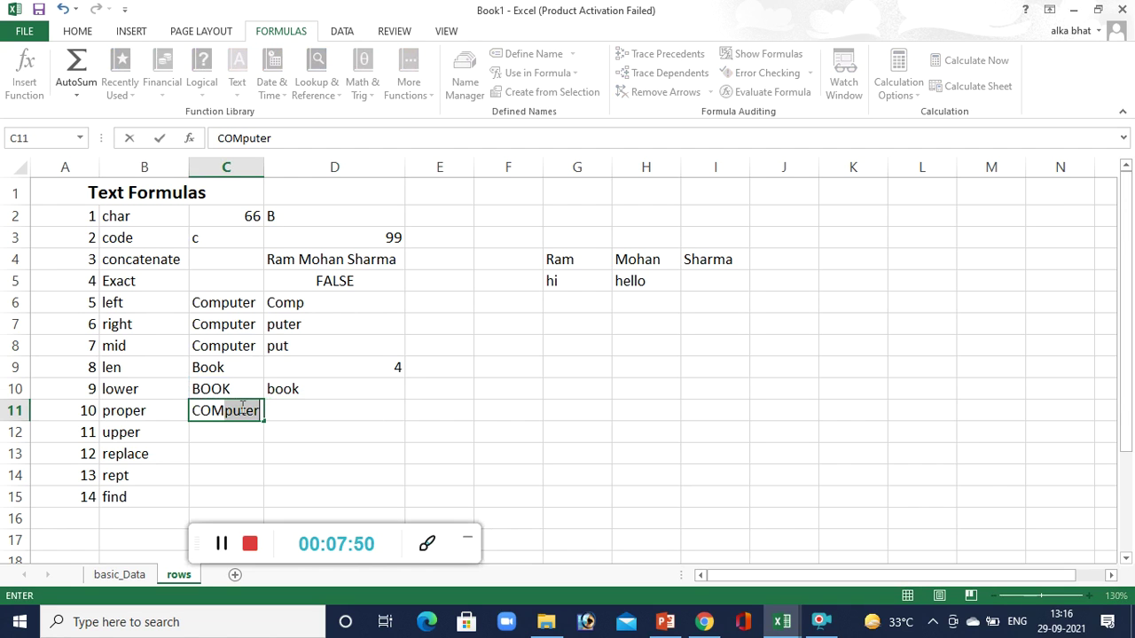
pyautogui.write('UTER')
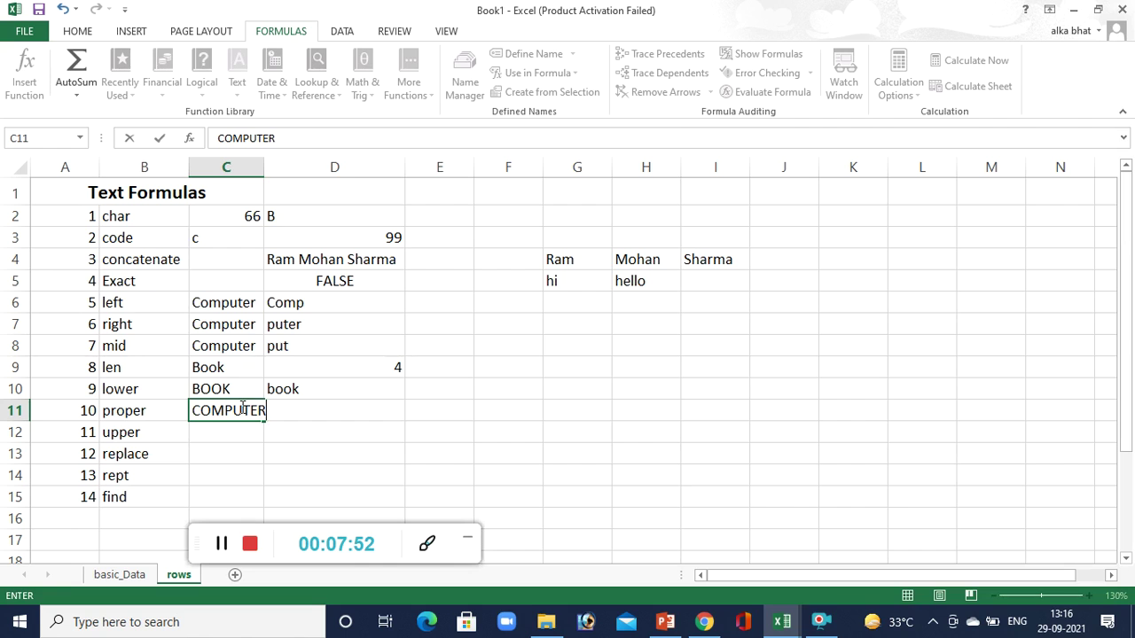
pyautogui.hotkey('shift', 'Right')
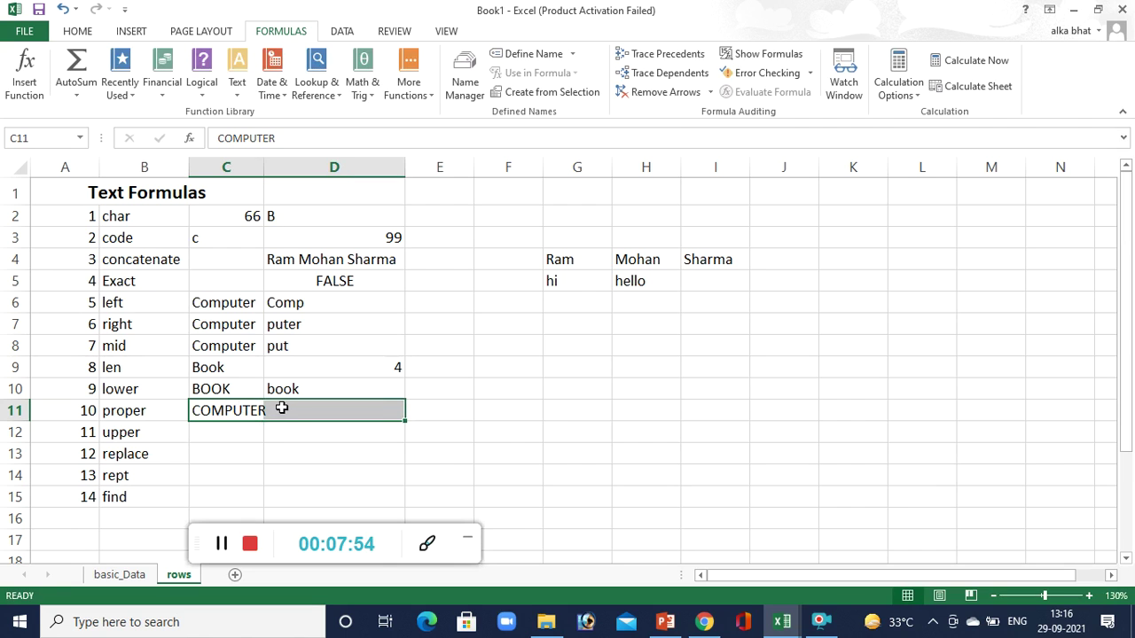
pyautogui.click(283, 408)
# Enter =PROPER(C11) in D11, returning Computer, and autofit column C to fit.
pyautogui.write('=c')
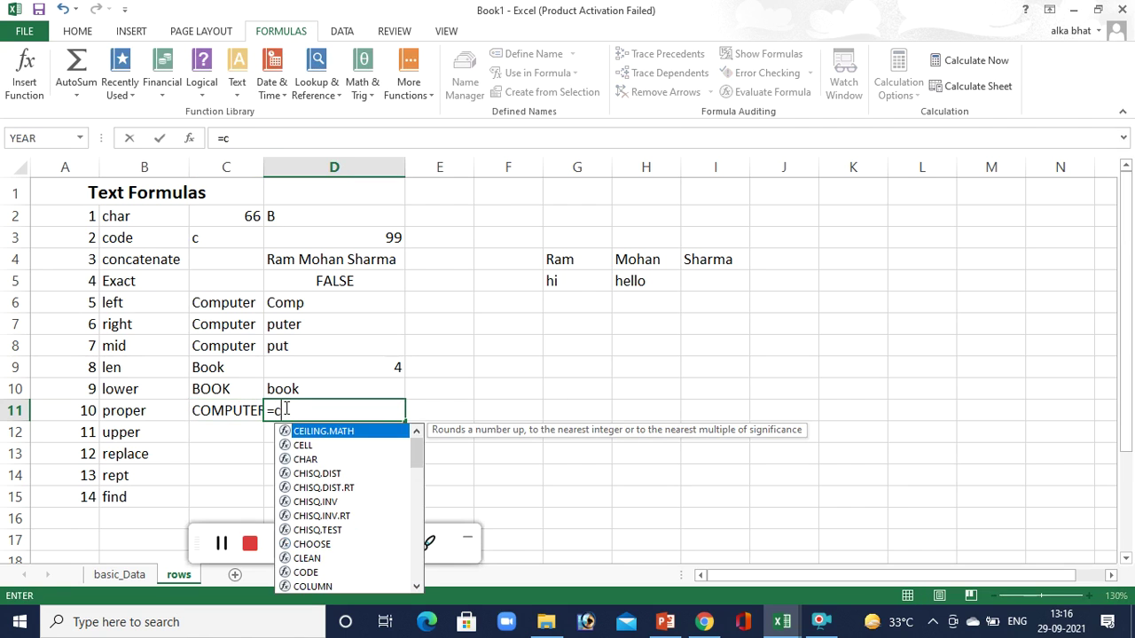
pyautogui.press('BackSpace')
pyautogui.write('pro')
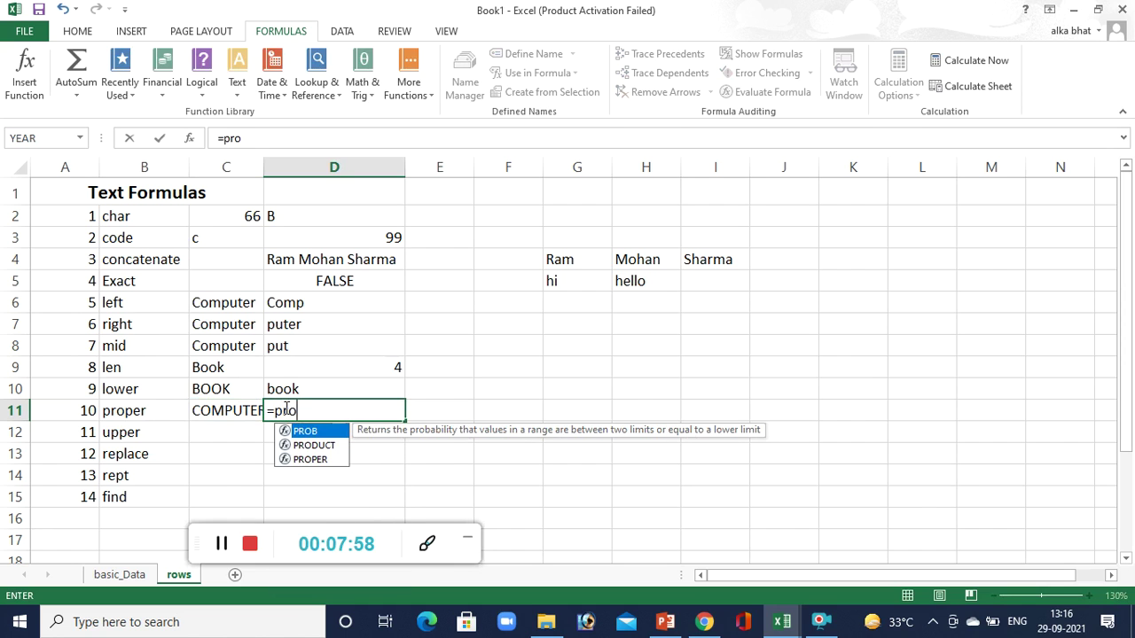
pyautogui.write('per(')
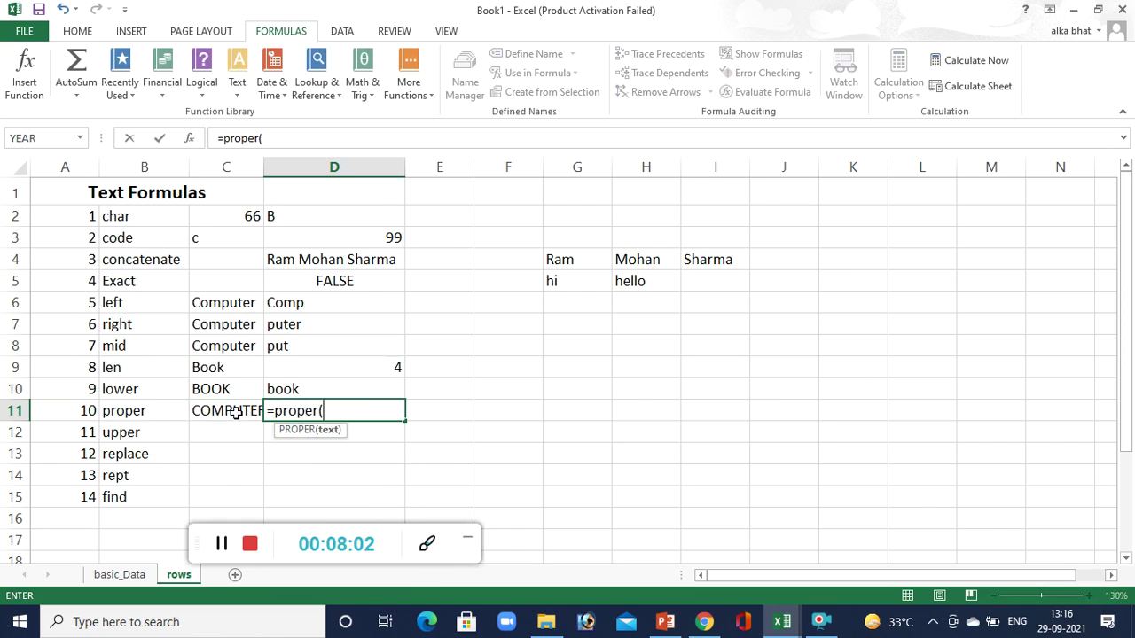
pyautogui.click(234, 413)
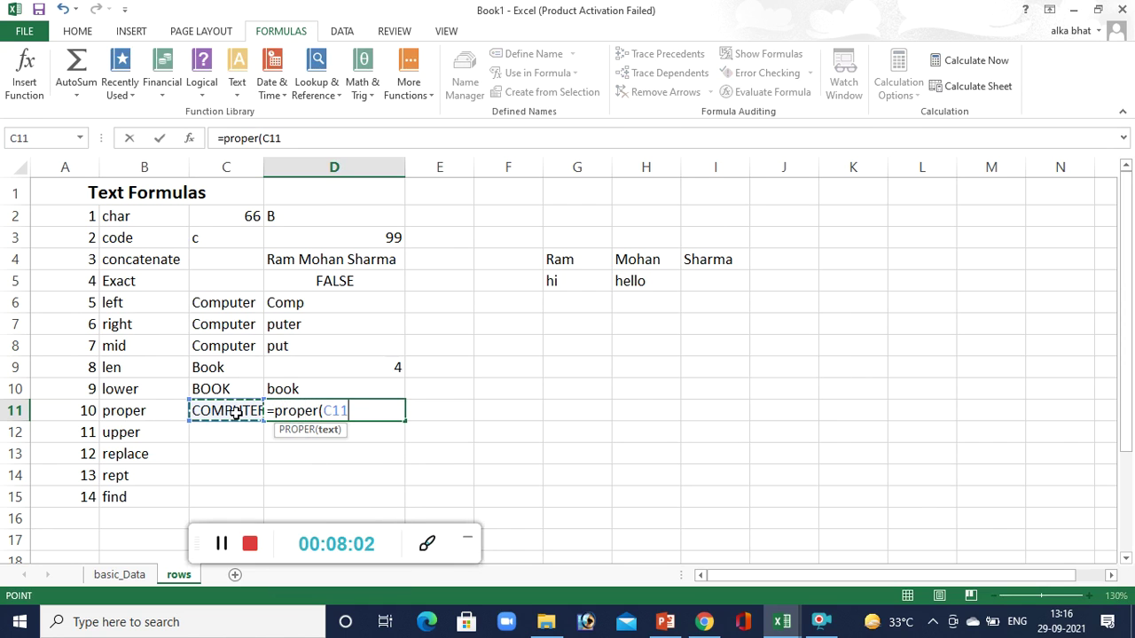
pyautogui.click(265, 168)
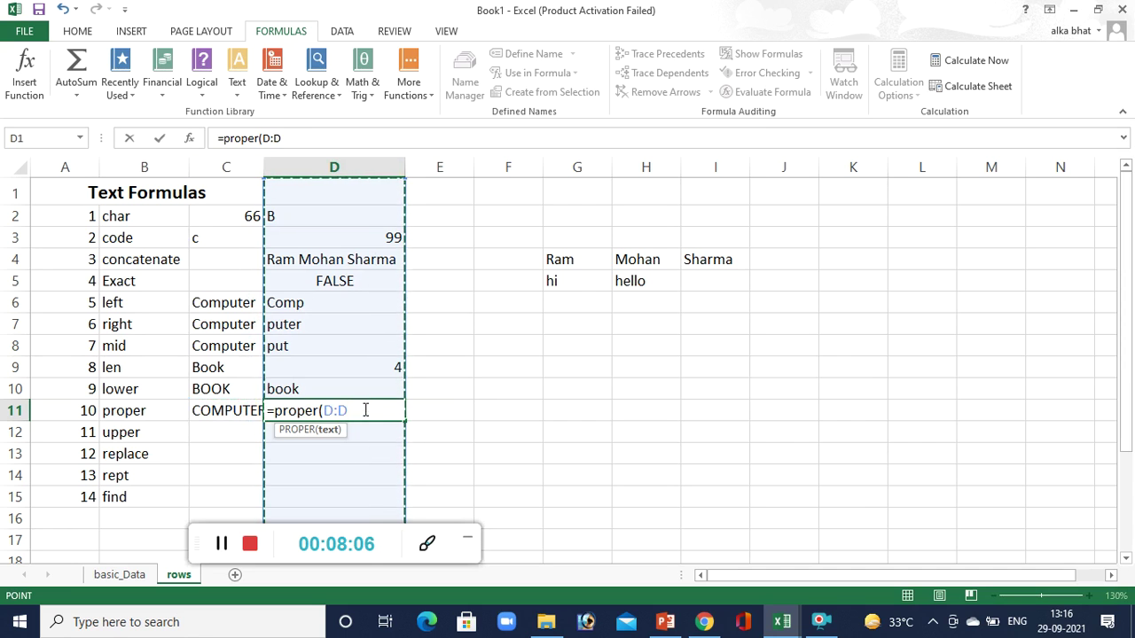
pyautogui.press('BackSpace')
pyautogui.press('BackSpace')
pyautogui.press('BackSpace')
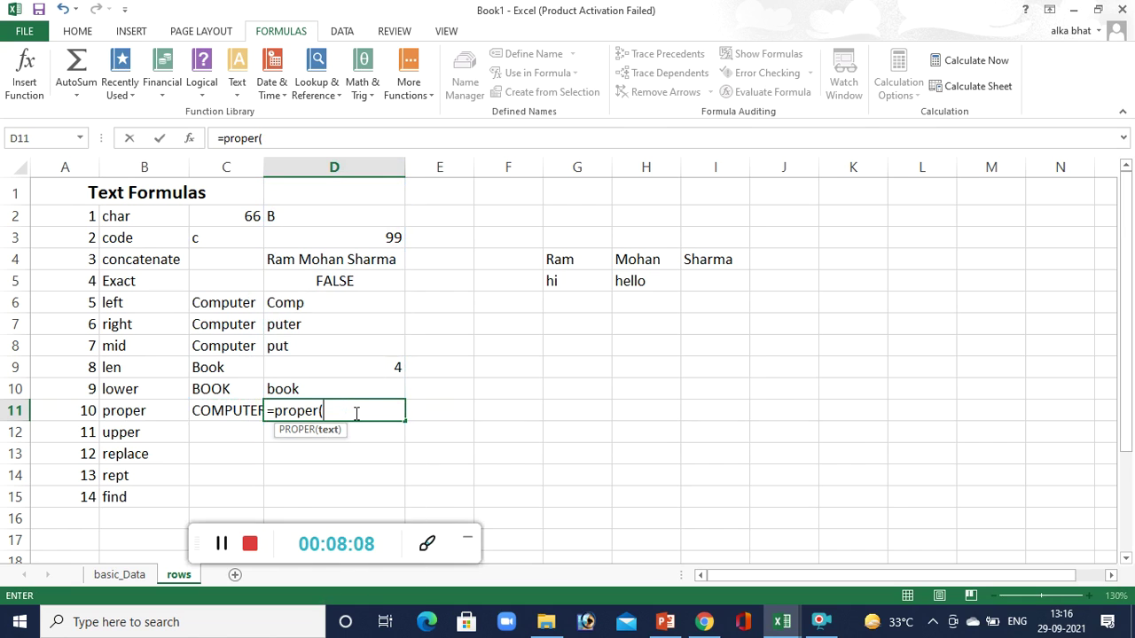
pyautogui.click(223, 406)
pyautogui.write(')')
pyautogui.press('Return')
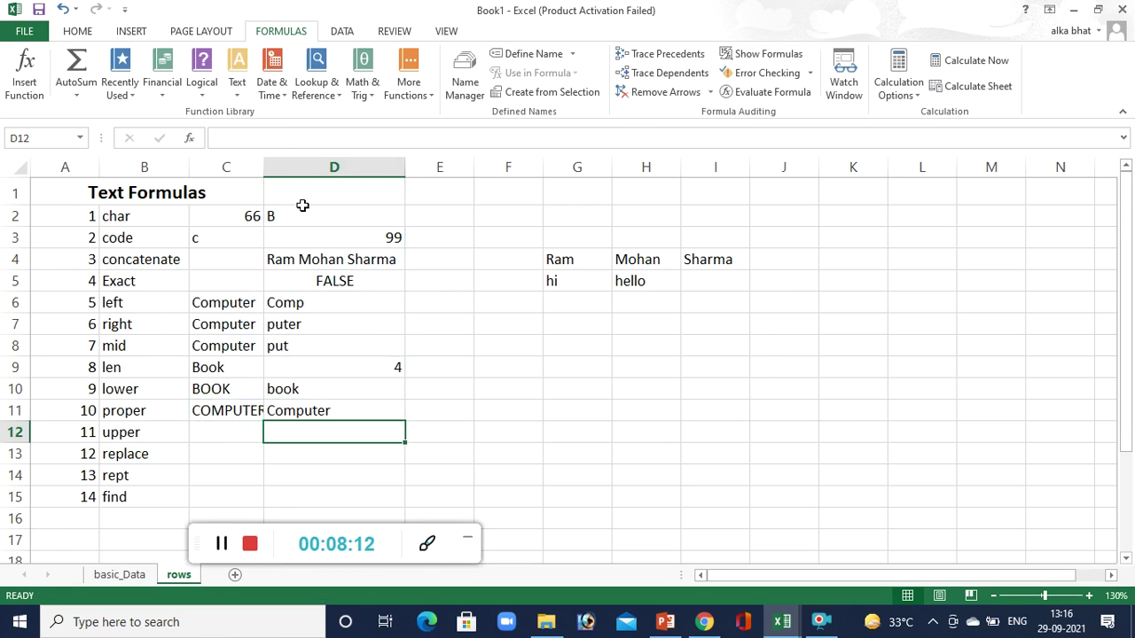
pyautogui.doubleClick(263, 168)
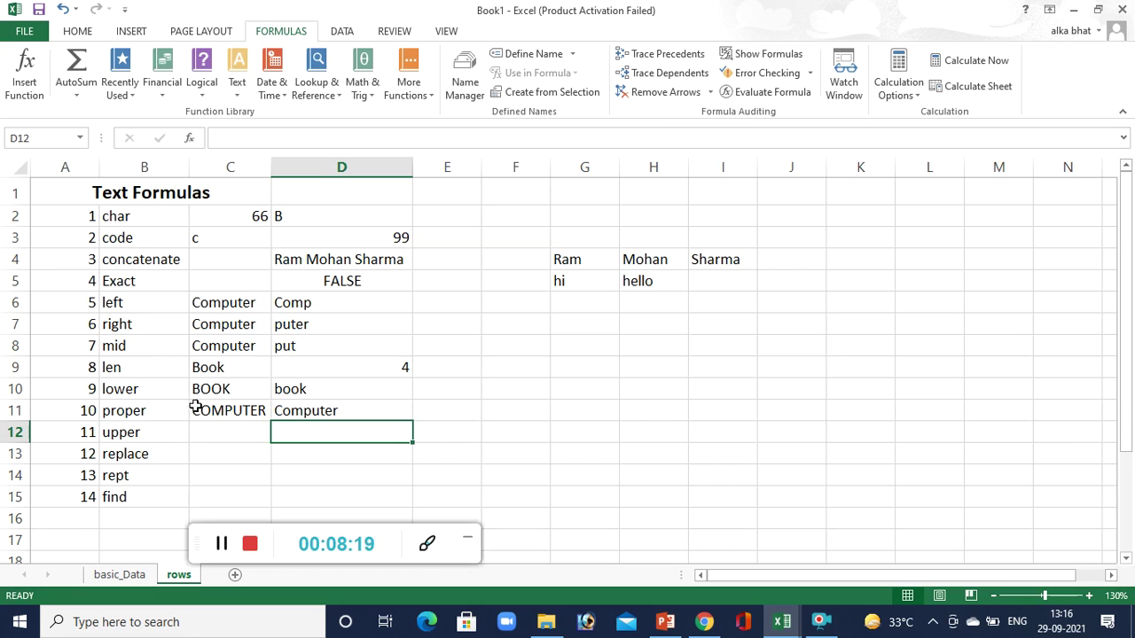
pyautogui.click(224, 412)
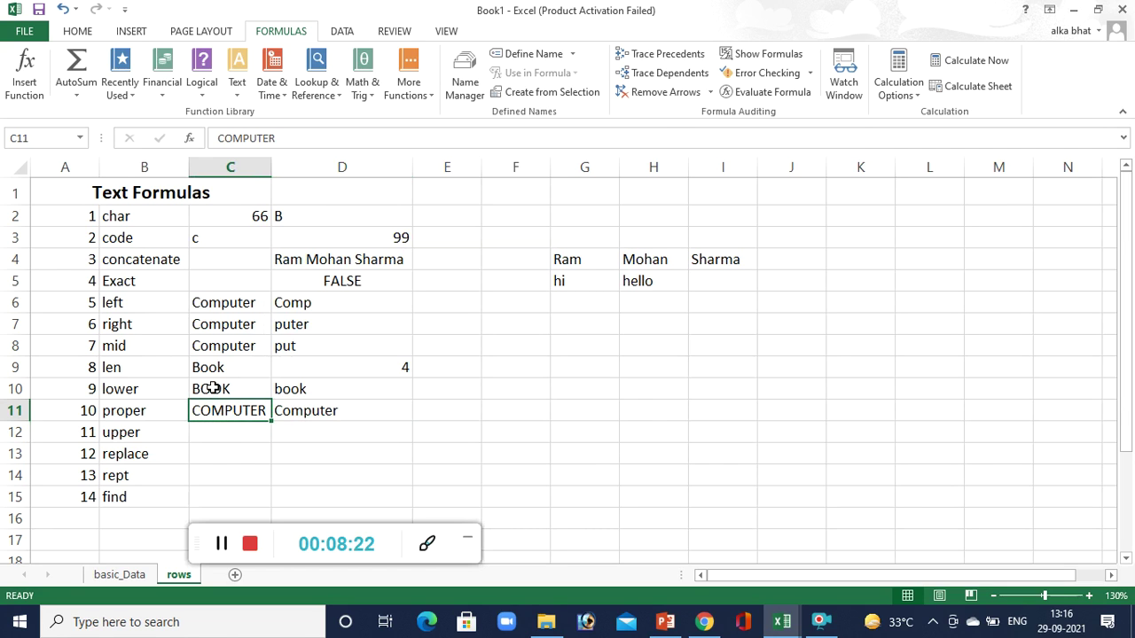
# Enter computer in C12 and =UPPER(C12) in D12, which returns COMPUTER.
pyautogui.click(226, 434)
pyautogui.write('c')
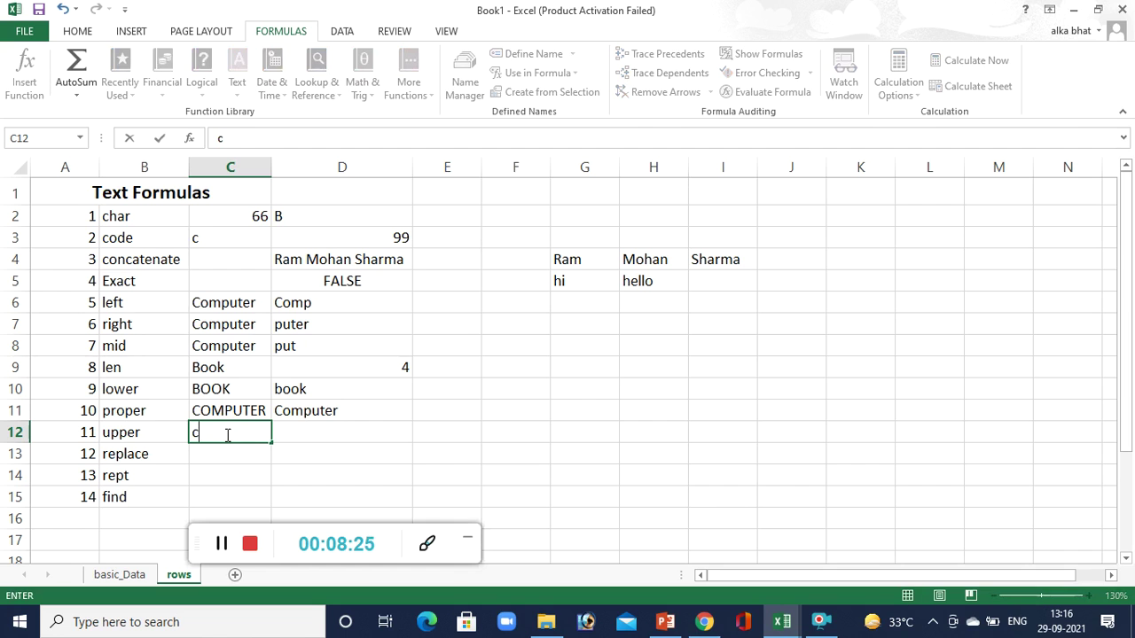
pyautogui.write('omputer')
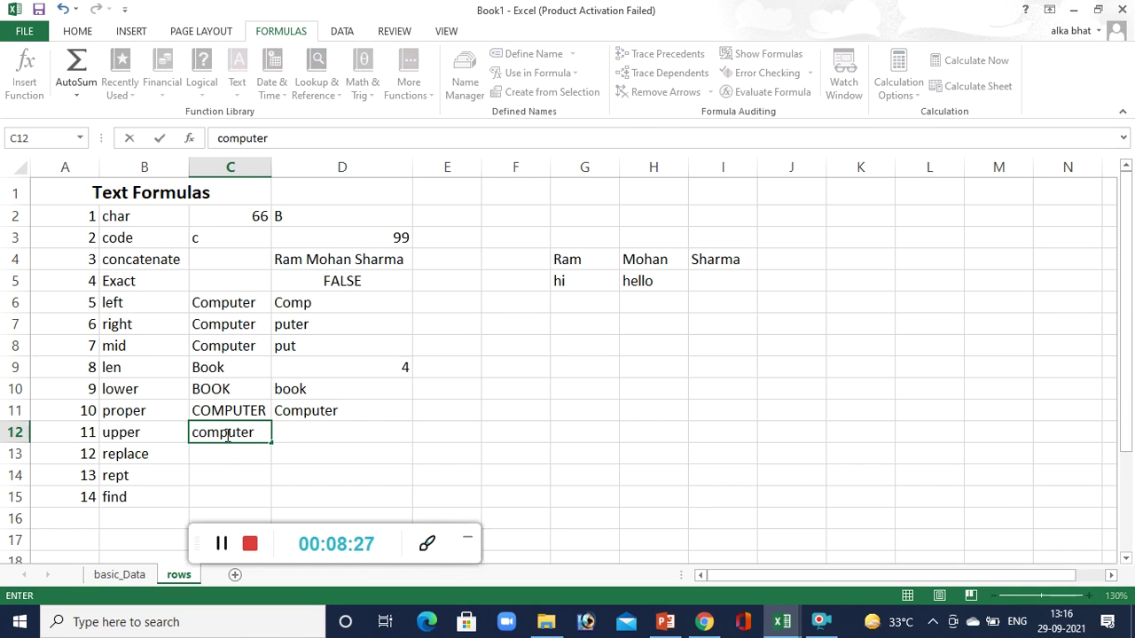
pyautogui.press('Tab')
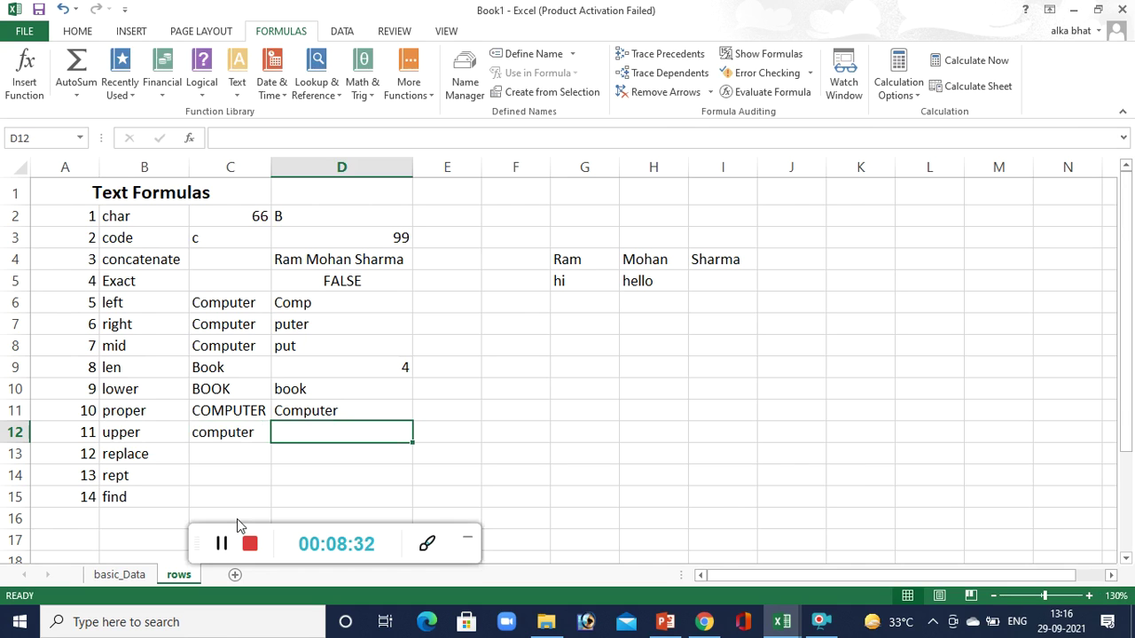
pyautogui.write('=upper(')
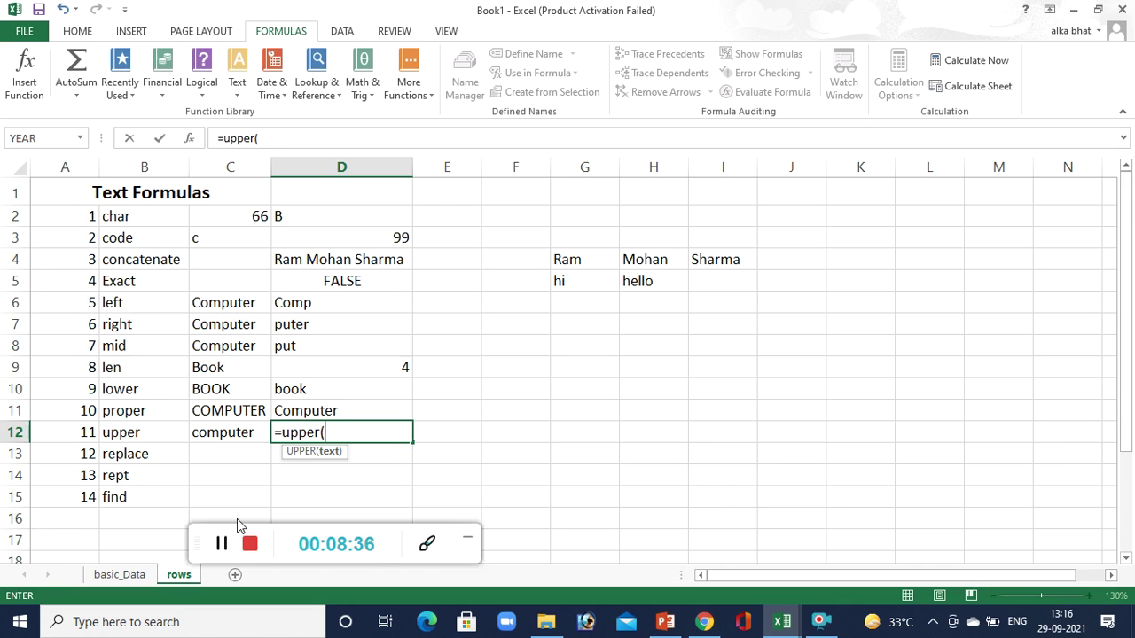
pyautogui.click(224, 432)
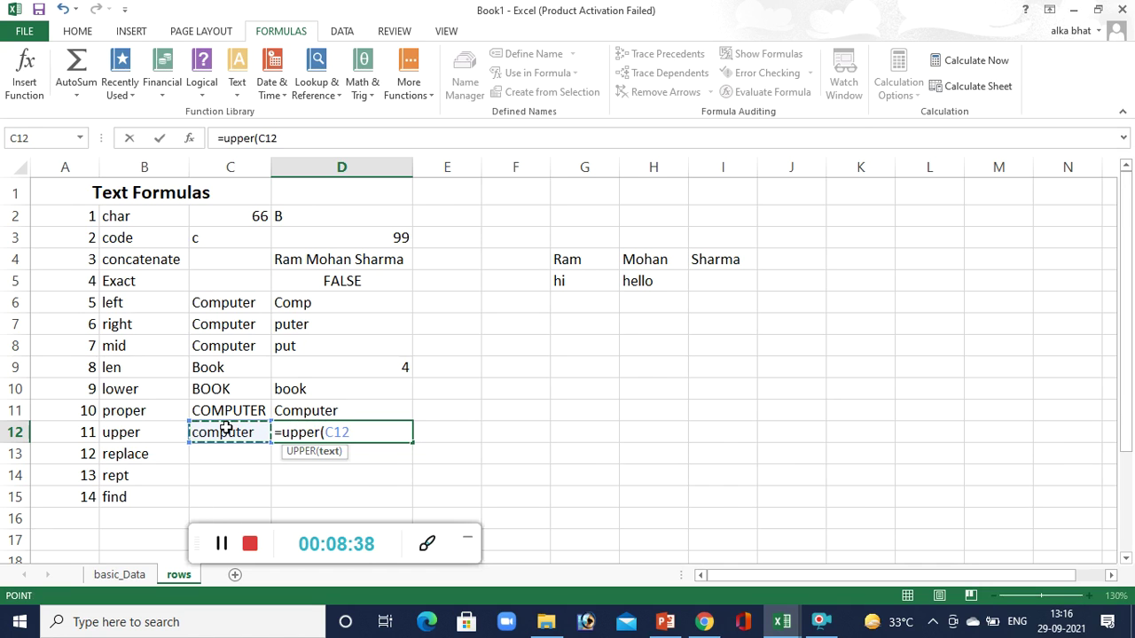
pyautogui.write(')')
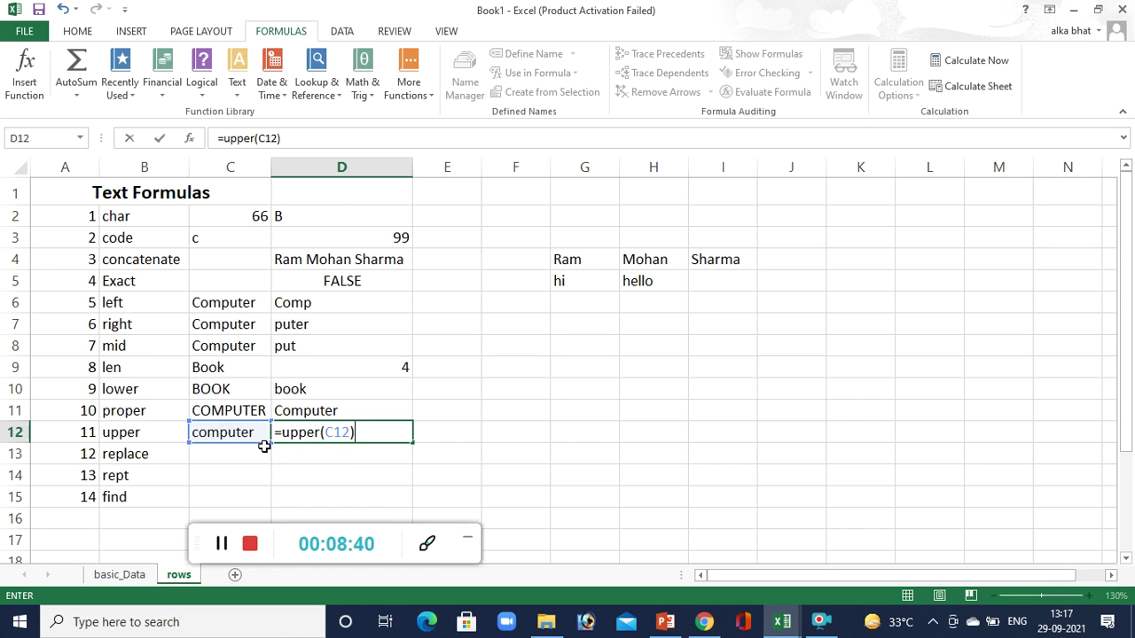
pyautogui.press('Return')
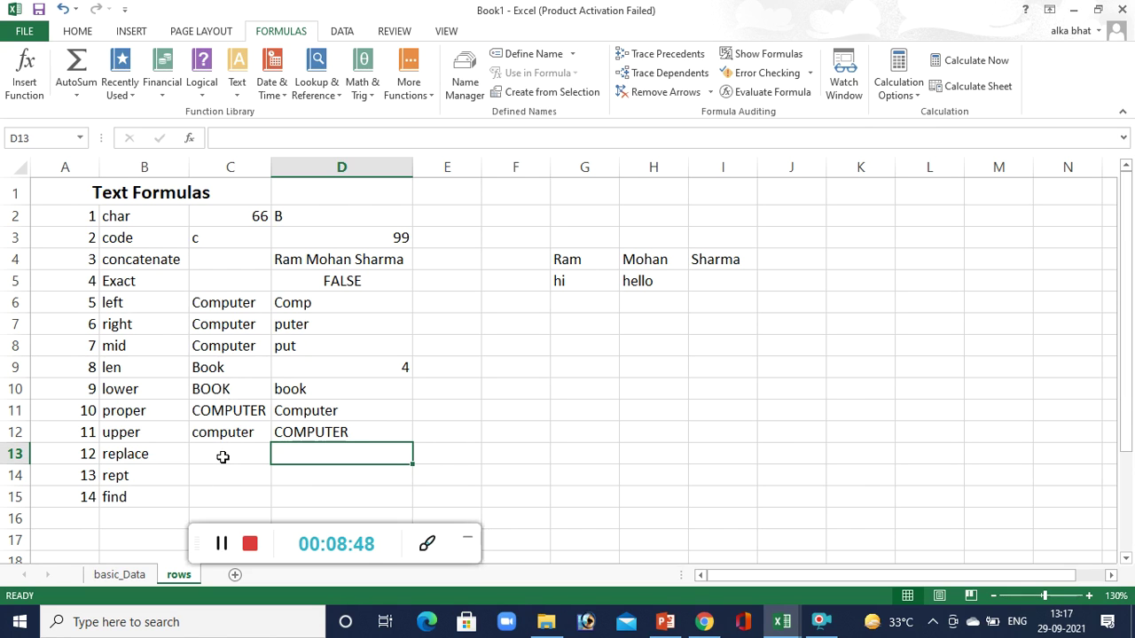
# Begin typing =REPLACE("mother",1,1,"br" in D13, correcting the character-count argument along the way.
pyautogui.click(222, 457)
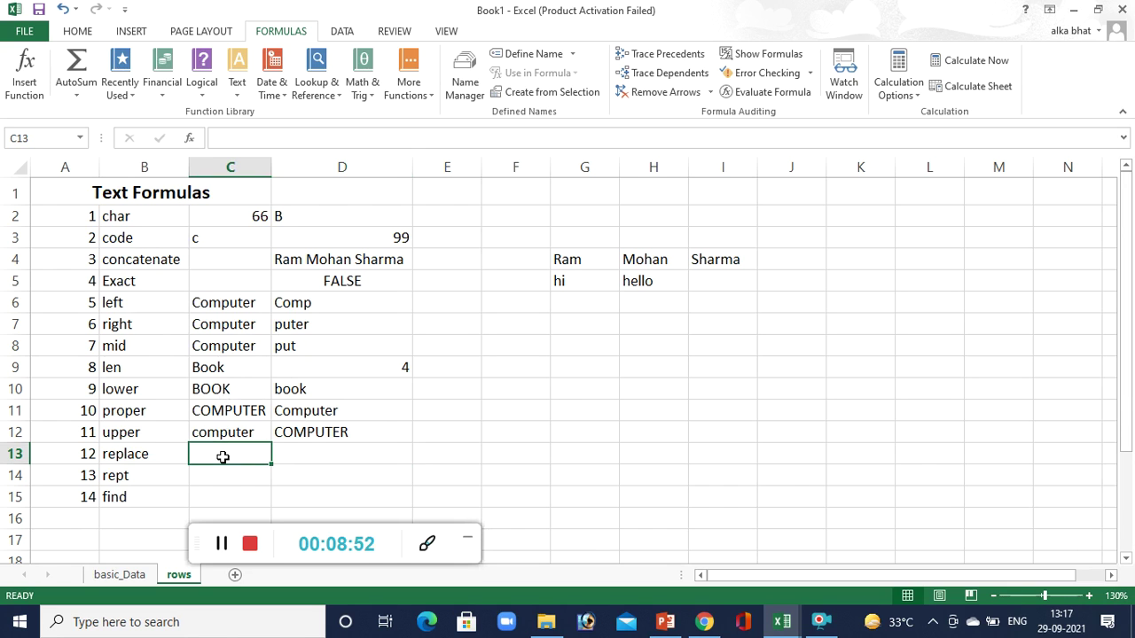
pyautogui.click(311, 457)
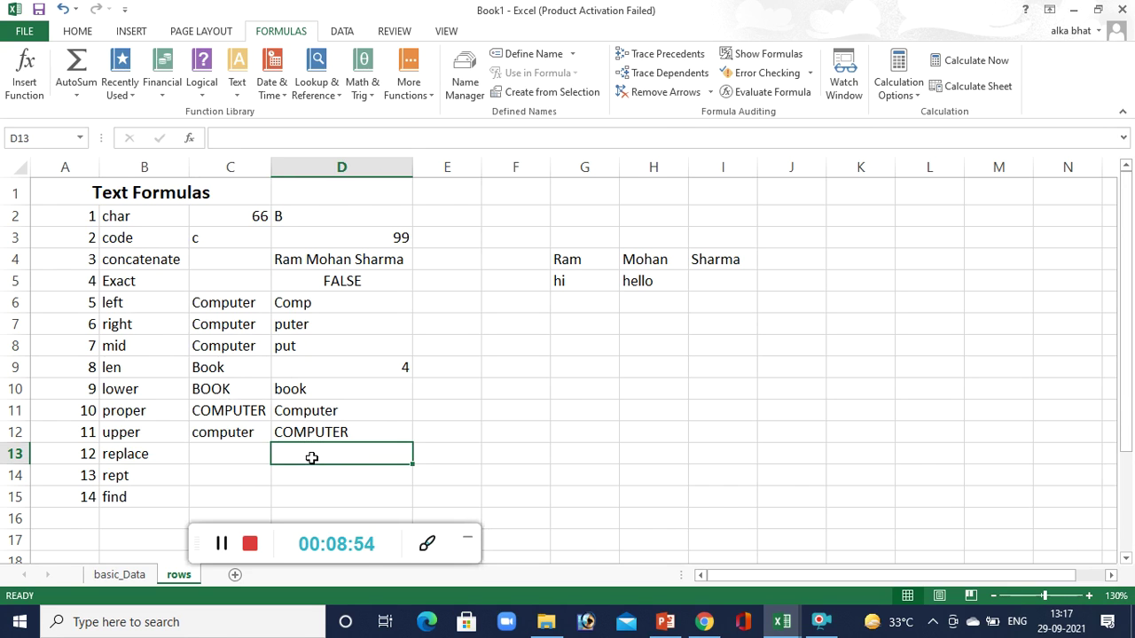
pyautogui.write('=re')
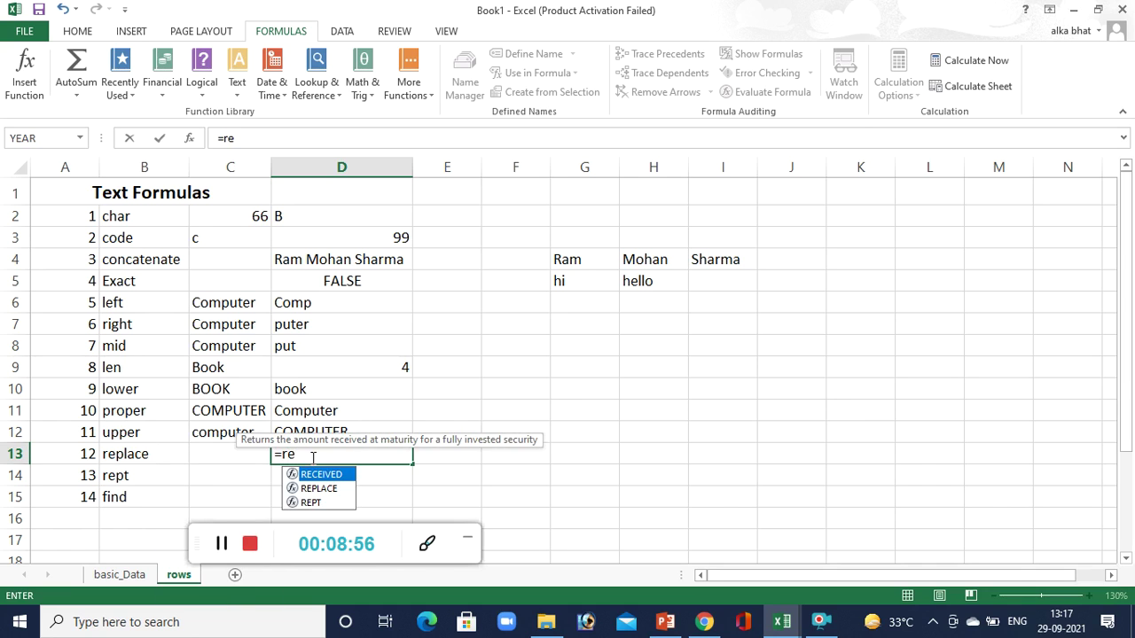
pyautogui.write('place(')
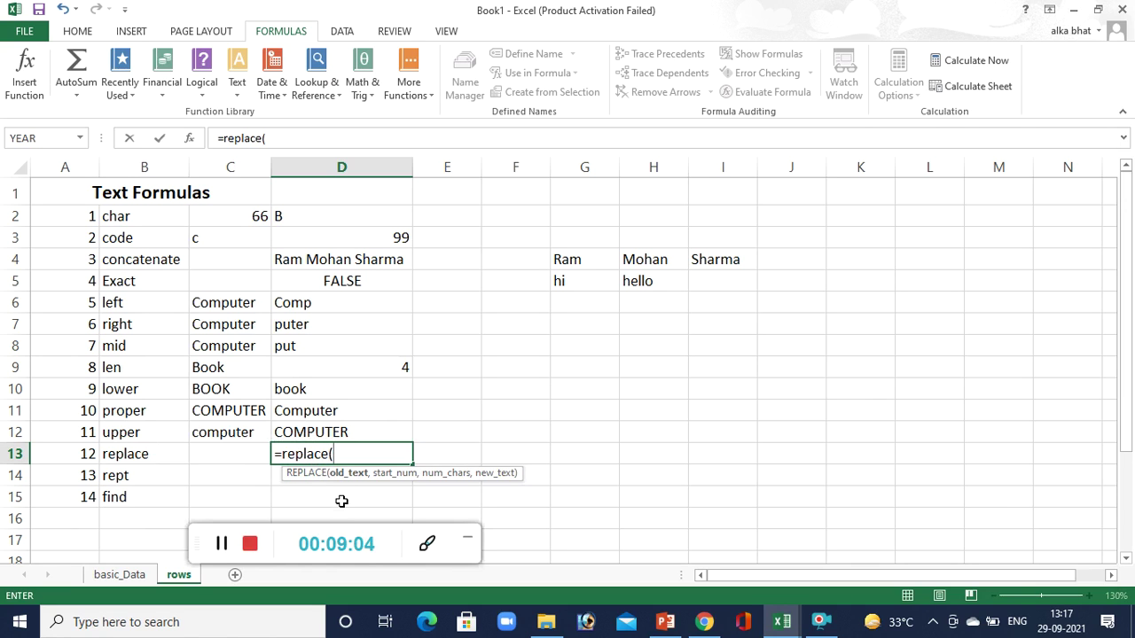
pyautogui.write('""')
pyautogui.click(340, 454)
pyautogui.write('mother"')
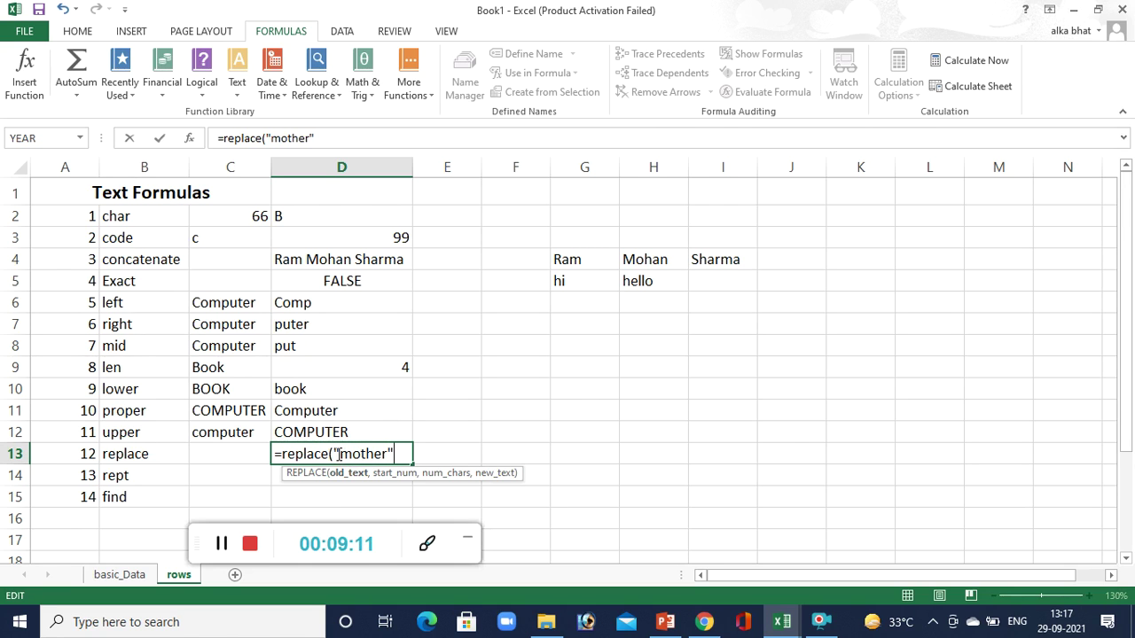
pyautogui.write(',')
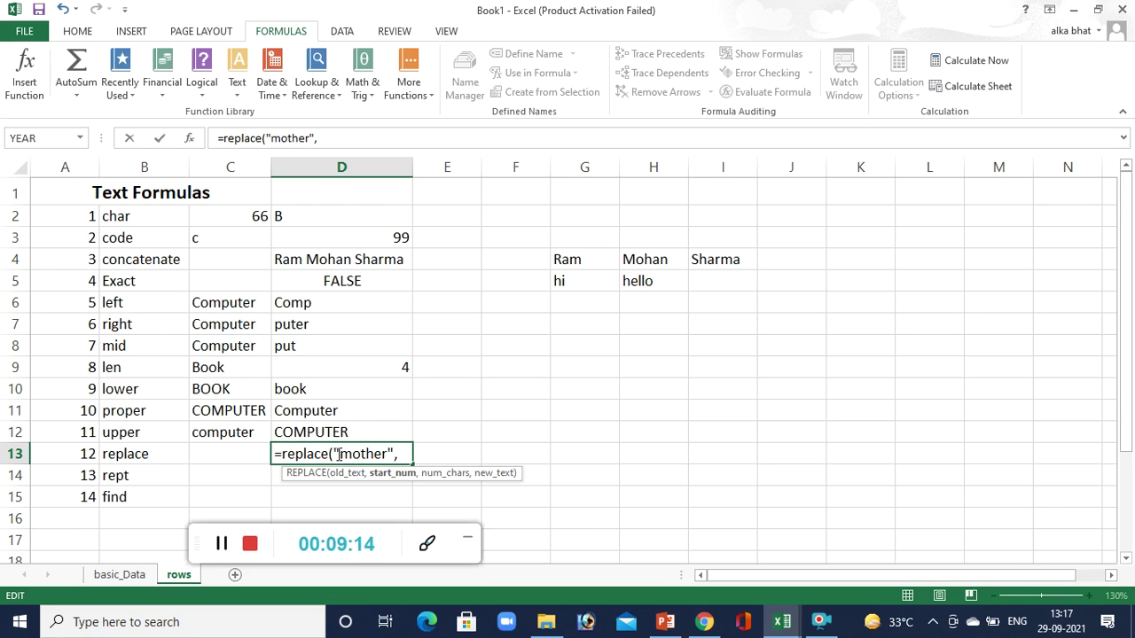
pyautogui.write('1,1')
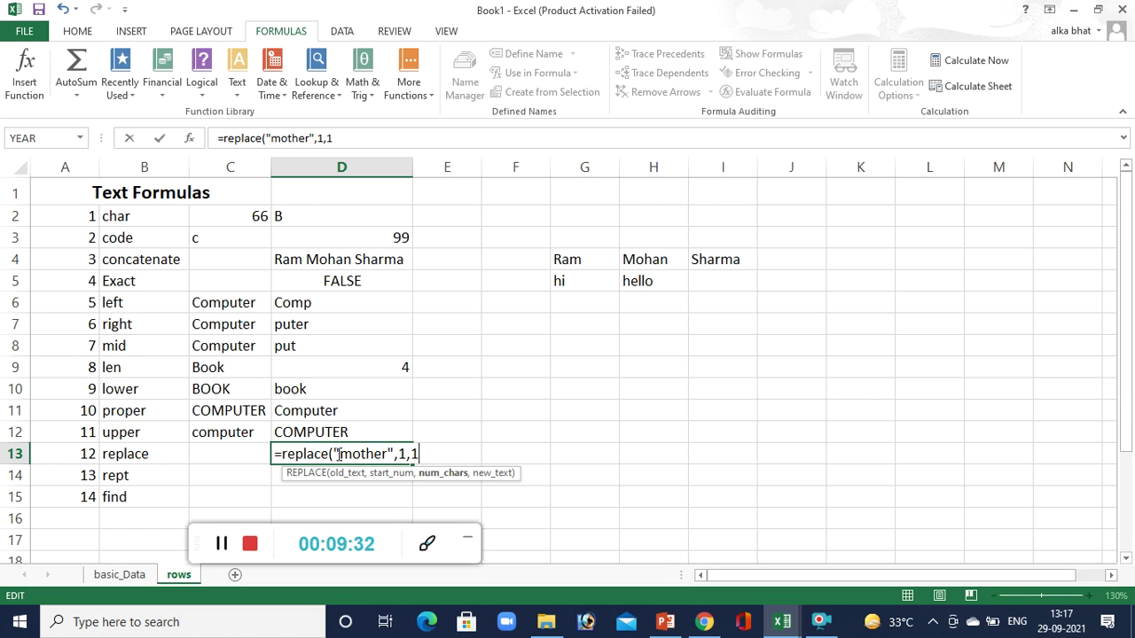
pyautogui.press('BackSpace')
pyautogui.write('2')
pyautogui.press('BackSpace')
pyautogui.write('3')
pyautogui.press('BackSpace')
pyautogui.write('1,""')
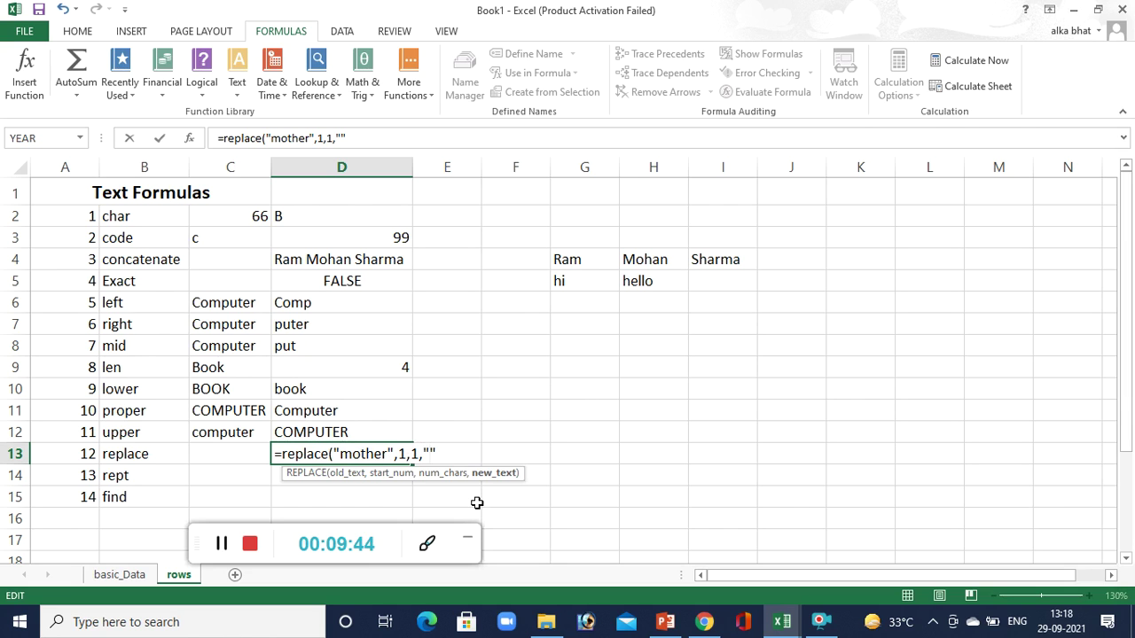
pyautogui.write('br')
# Finish D13 as =REPLACE("mother",1,2,"bro") so it shows brother.
pyautogui.press('Right')
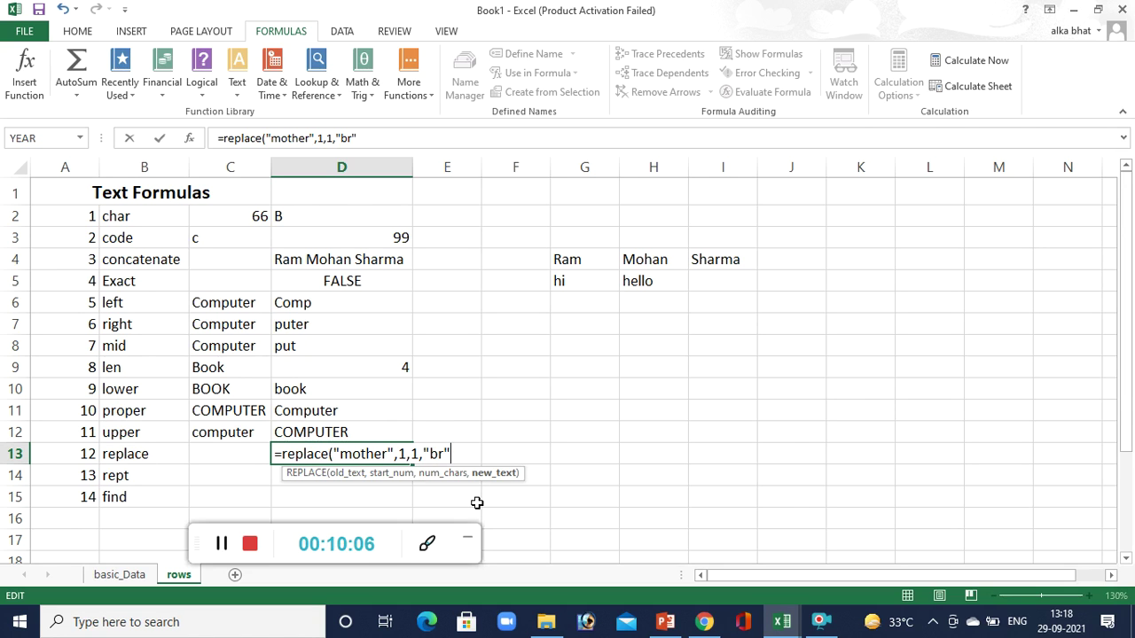
pyautogui.click(417, 454)
pyautogui.press('BackSpace')
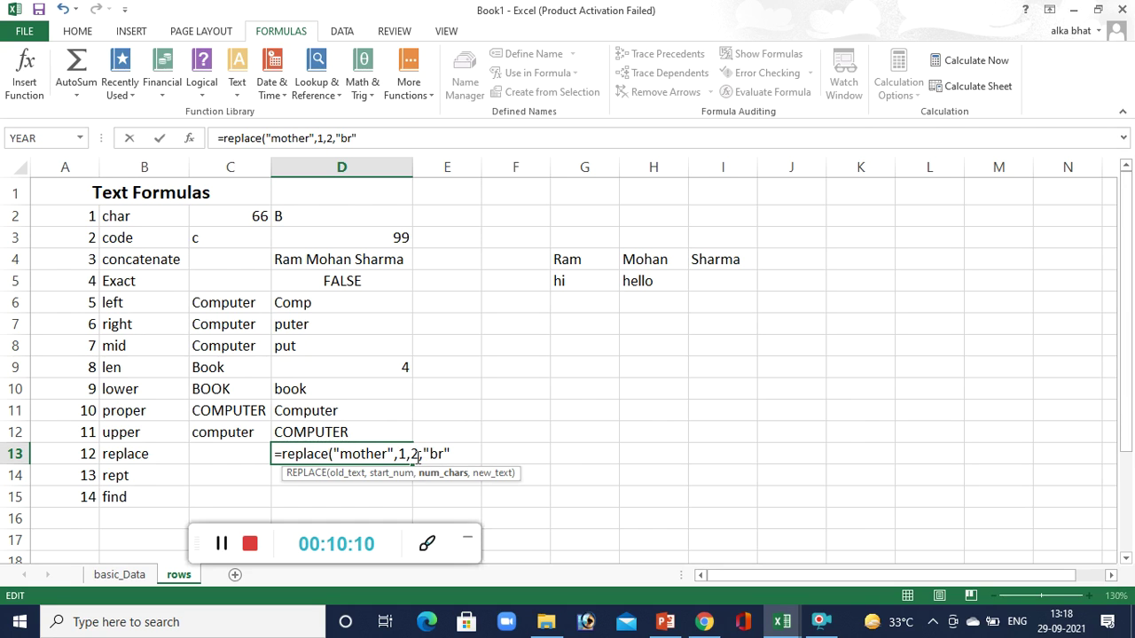
pyautogui.click(443, 454)
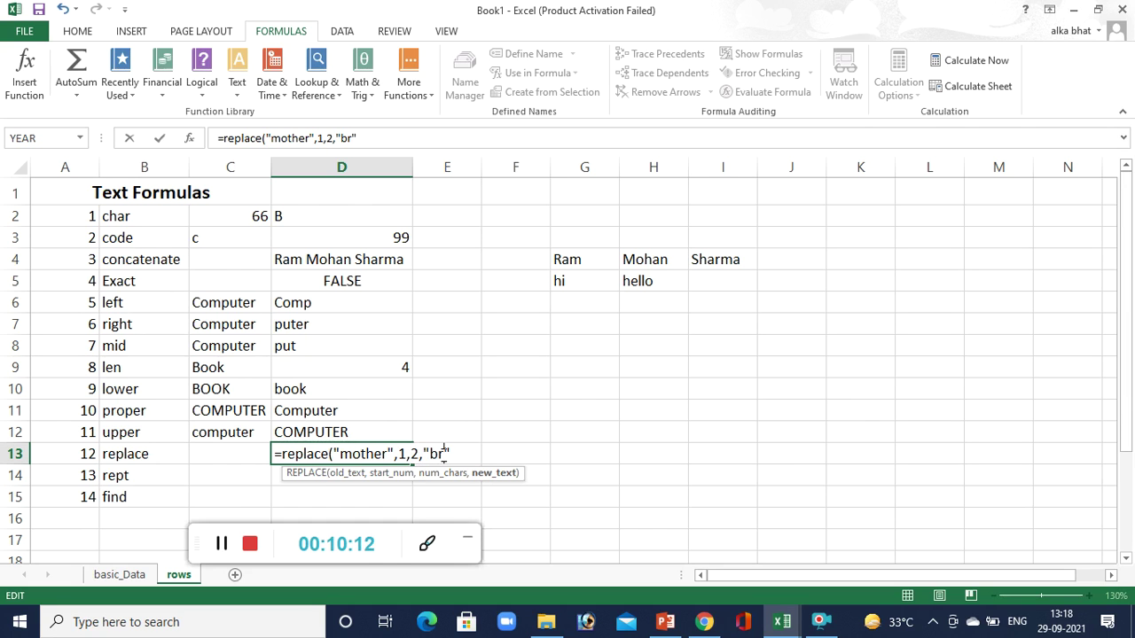
pyautogui.write('o')
pyautogui.write(')')
pyautogui.press('Return')
pyautogui.click(327, 454)
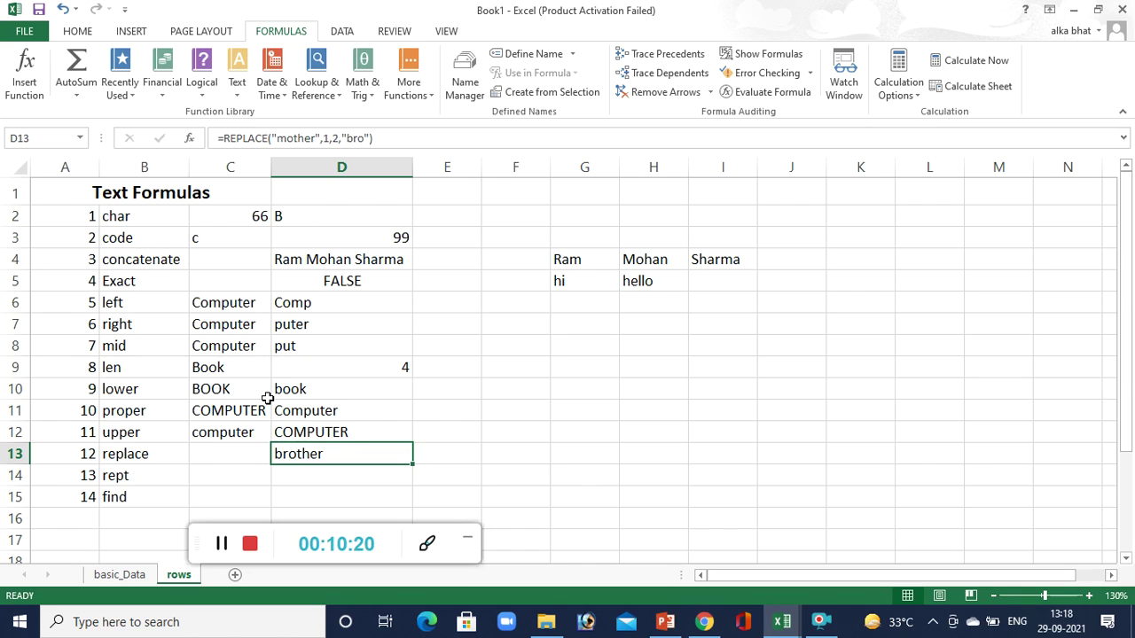
# Enter =REPT("hello",2) in D14 to display hellohello.
pyautogui.click(303, 483)
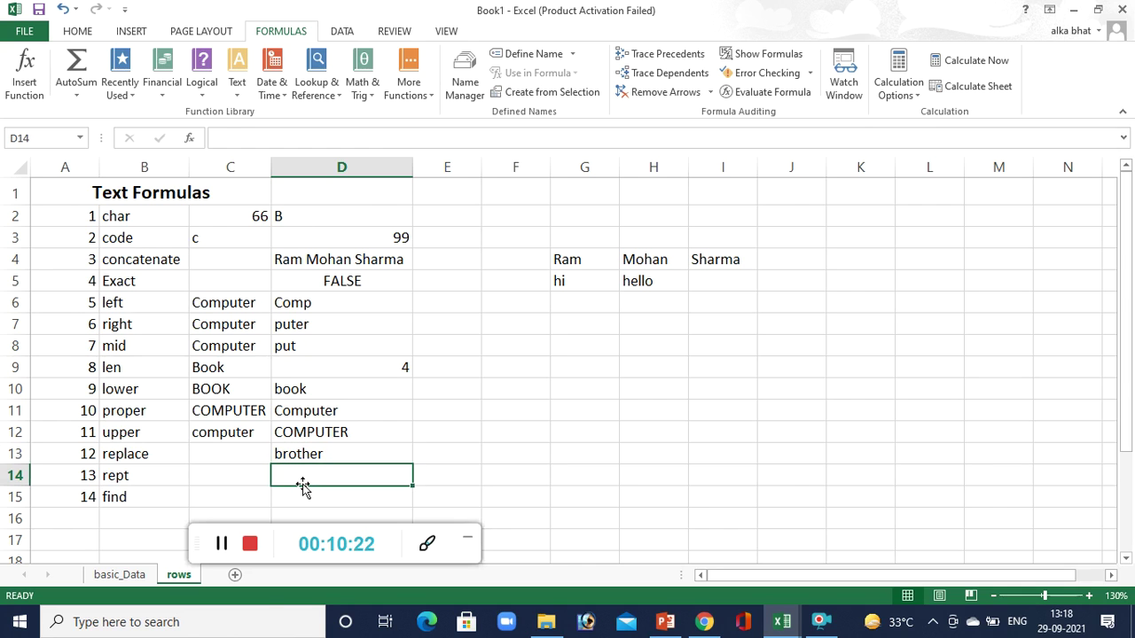
pyautogui.write('=rept(""')
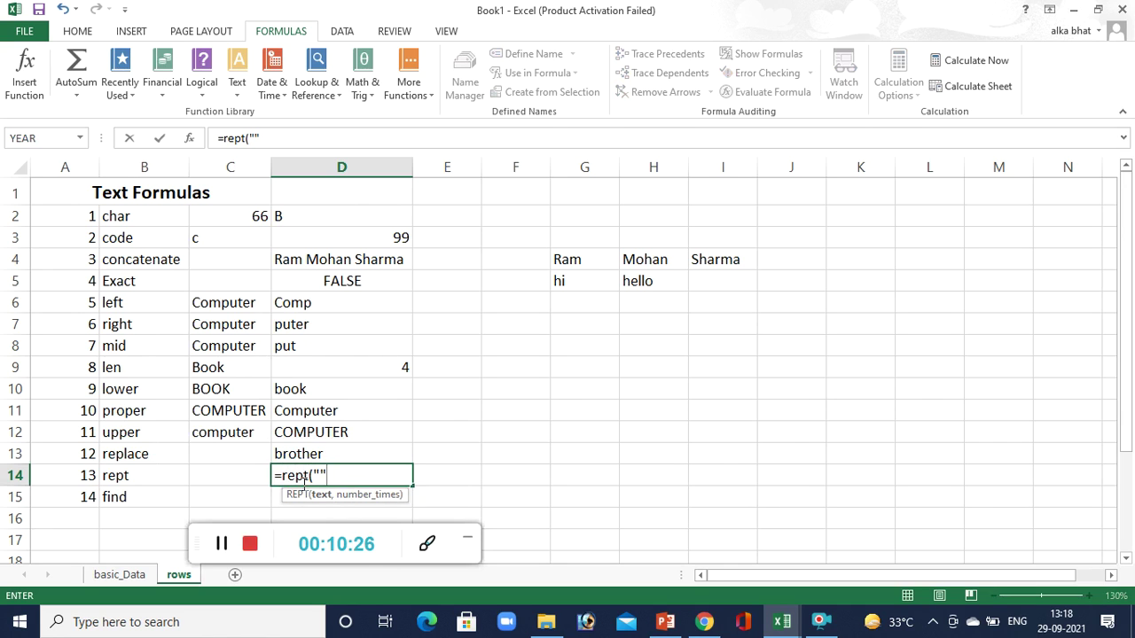
pyautogui.click(320, 476)
pyautogui.write('hello')
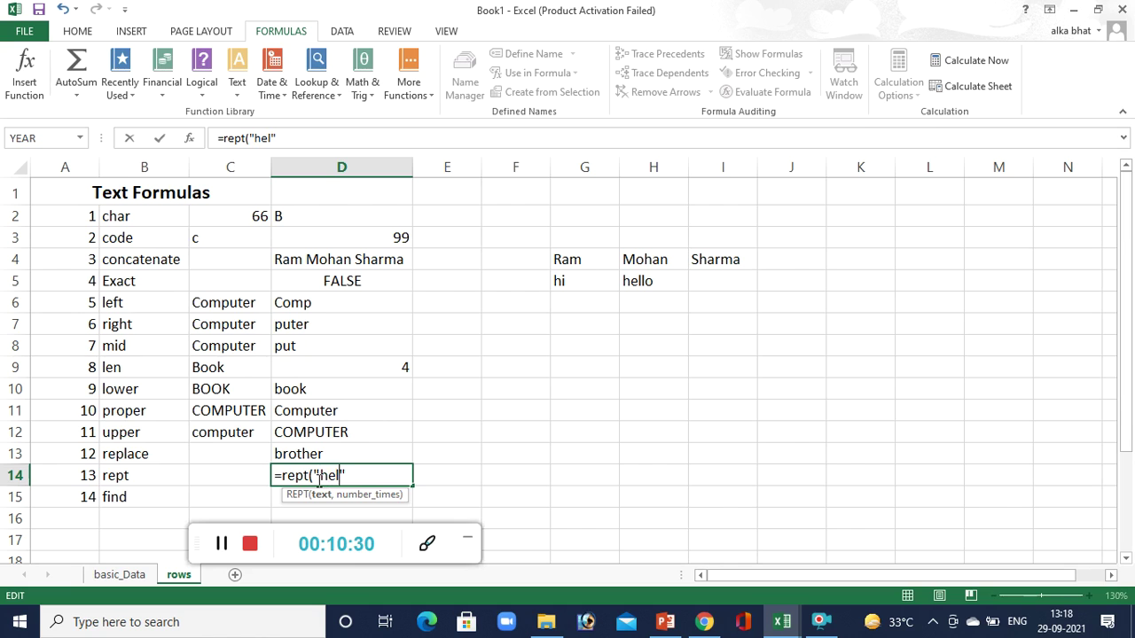
pyautogui.write(',')
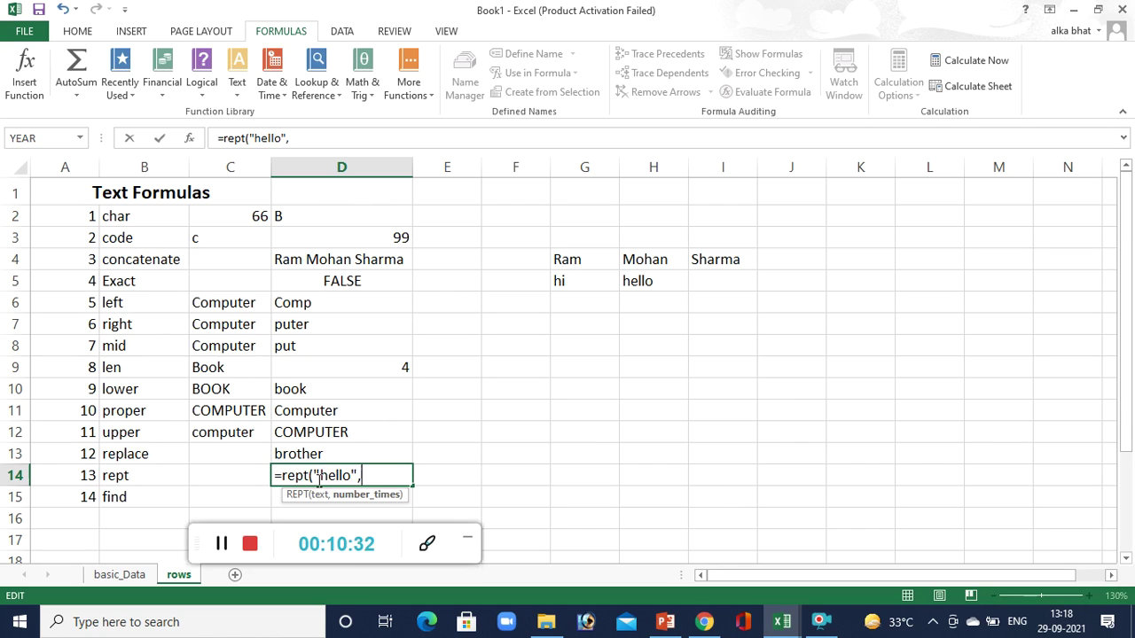
pyautogui.write('2)')
pyautogui.press('Return')
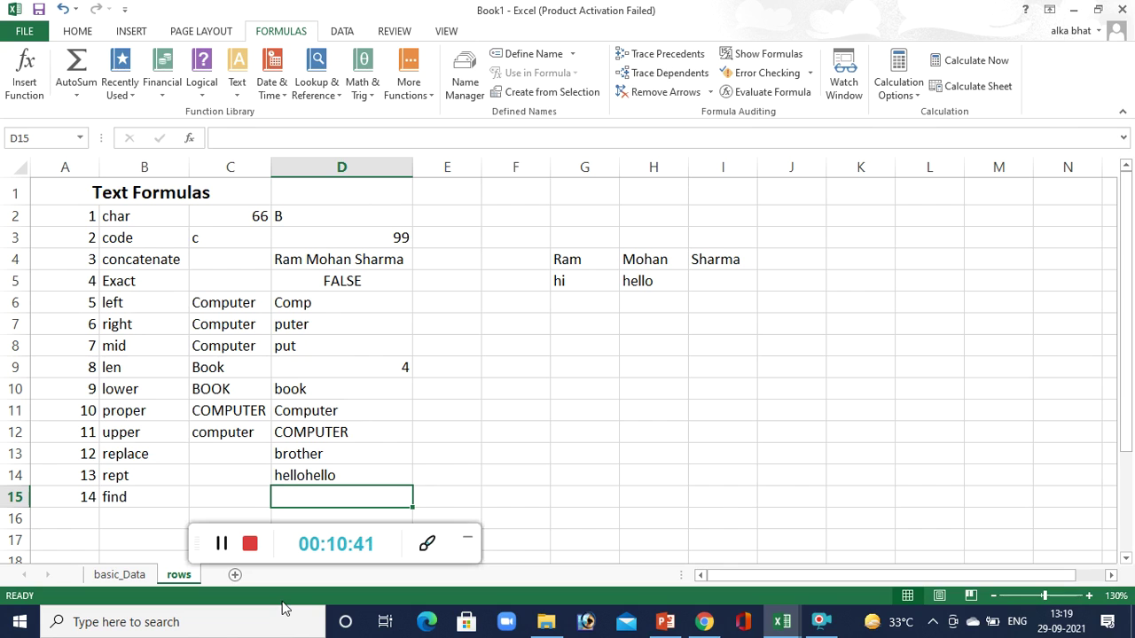
# Enter =FIND("put","Computer",1) in D15, which returns 4.
pyautogui.write('=find')
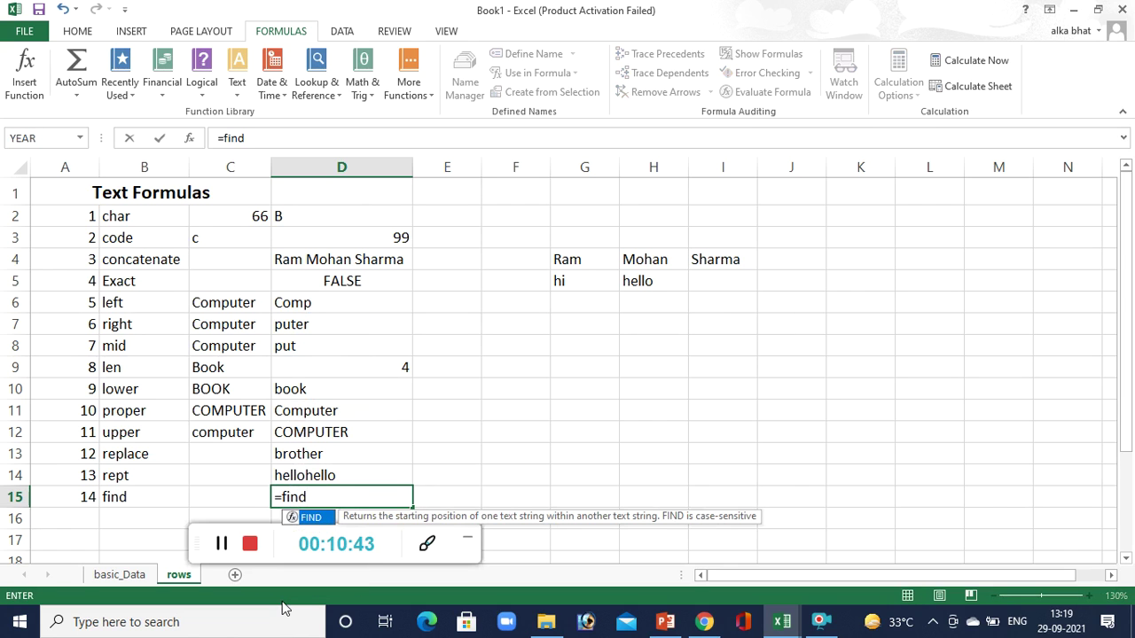
pyautogui.write('(')
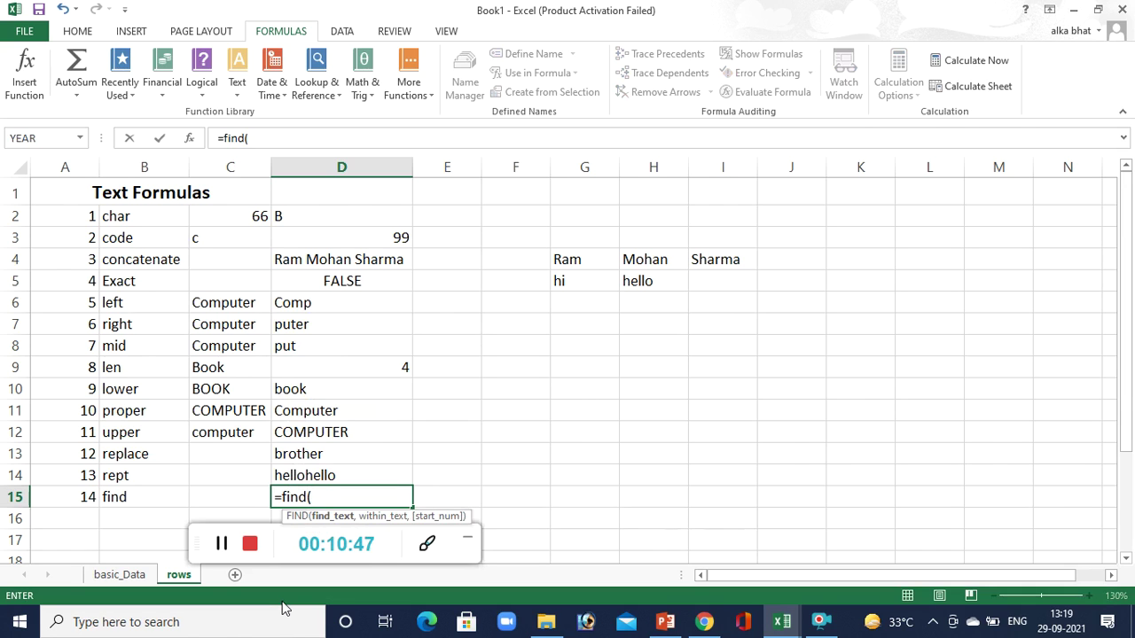
pyautogui.write('""')
pyautogui.click(317, 496)
pyautogui.write('Computer"')
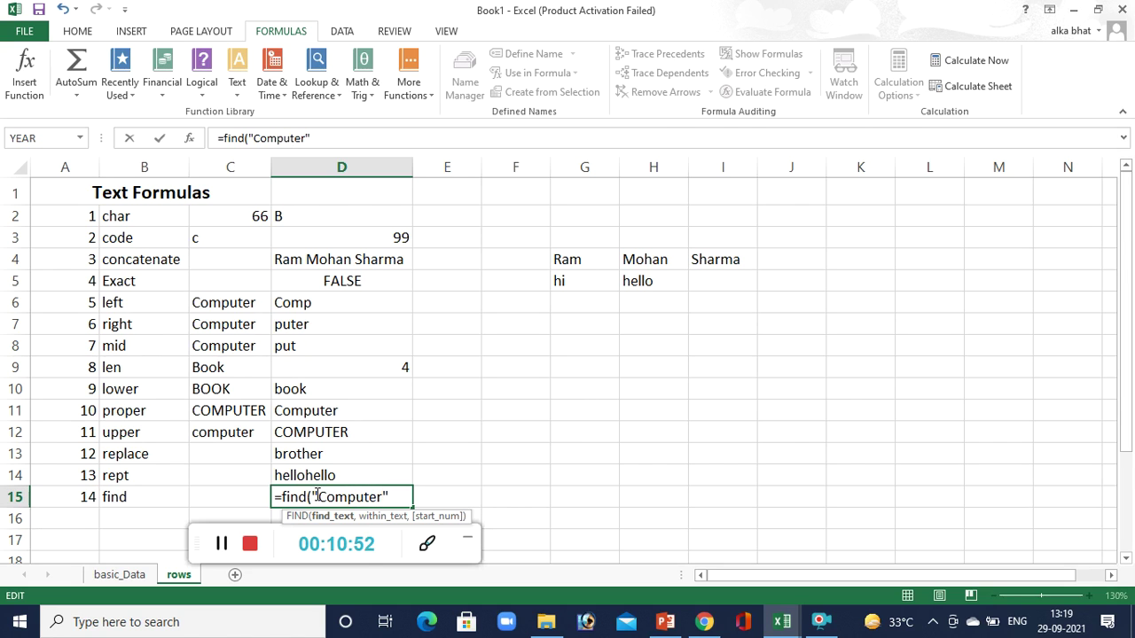
pyautogui.write(',')
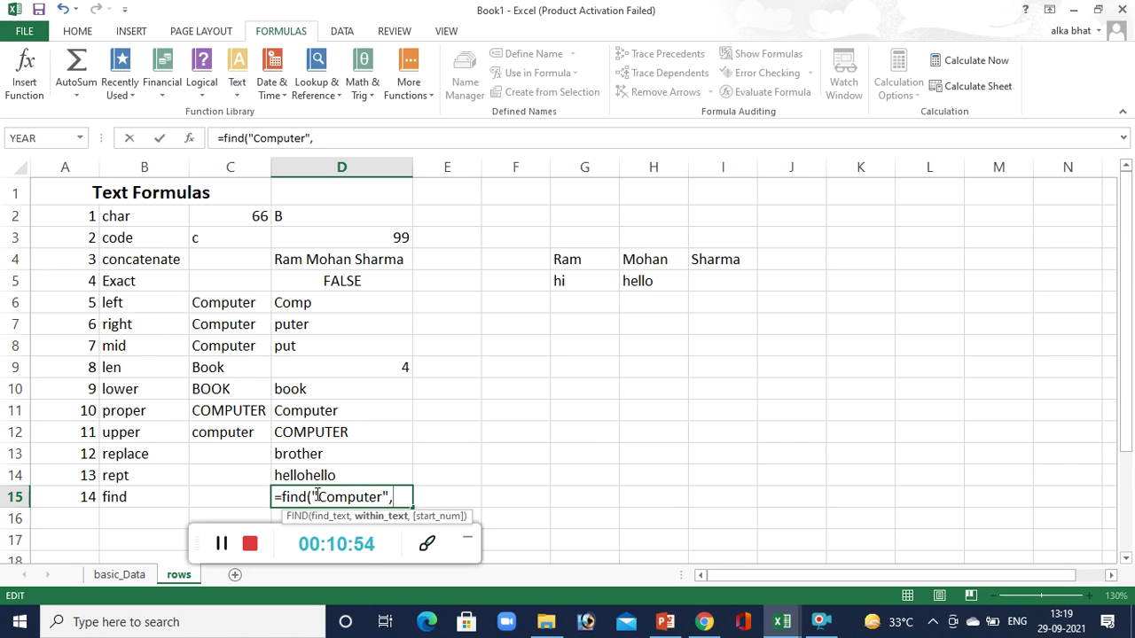
pyautogui.press('BackSpace')
pyautogui.press('BackSpace')
pyautogui.press('BackSpace')
pyautogui.press('BackSpace')
pyautogui.press('BackSpace')
pyautogui.press('BackSpace')
pyautogui.press('BackSpace')
pyautogui.press('BackSpace')
pyautogui.press('BackSpace')
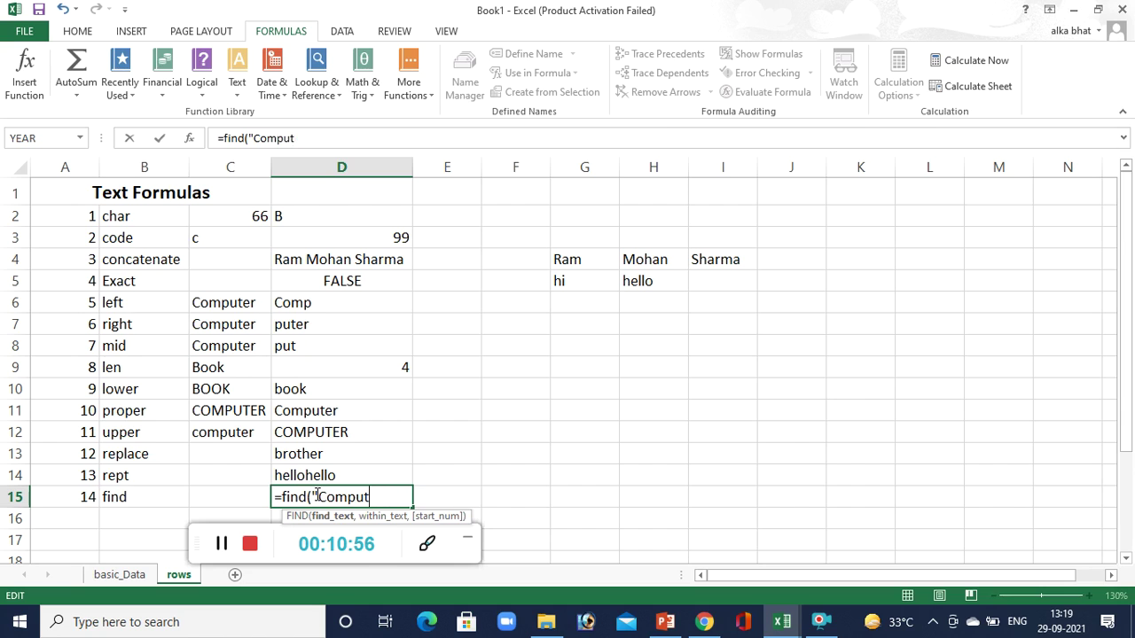
pyautogui.press('BackSpace')
pyautogui.write('put",')
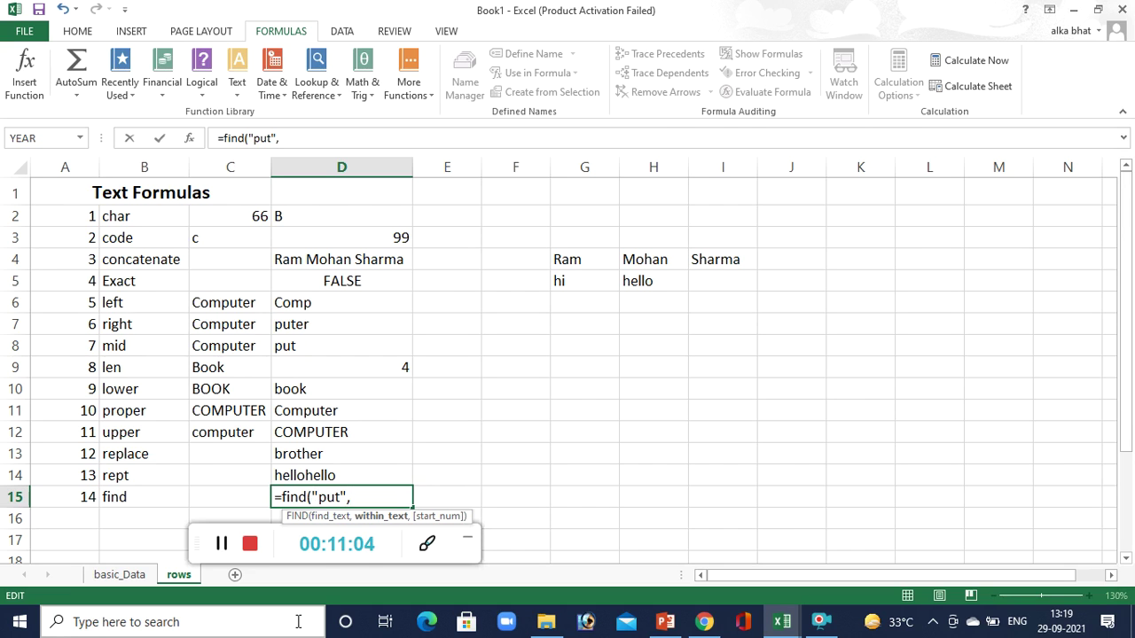
pyautogui.write('""')
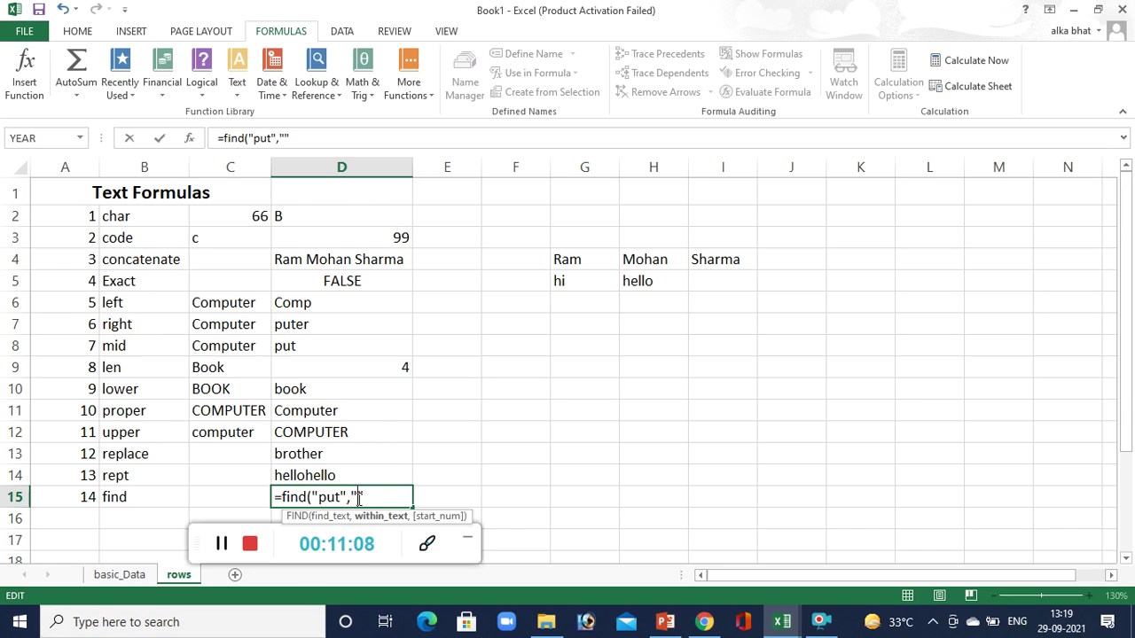
pyautogui.write('Computer')
pyautogui.press('Right')
pyautogui.write(',1')
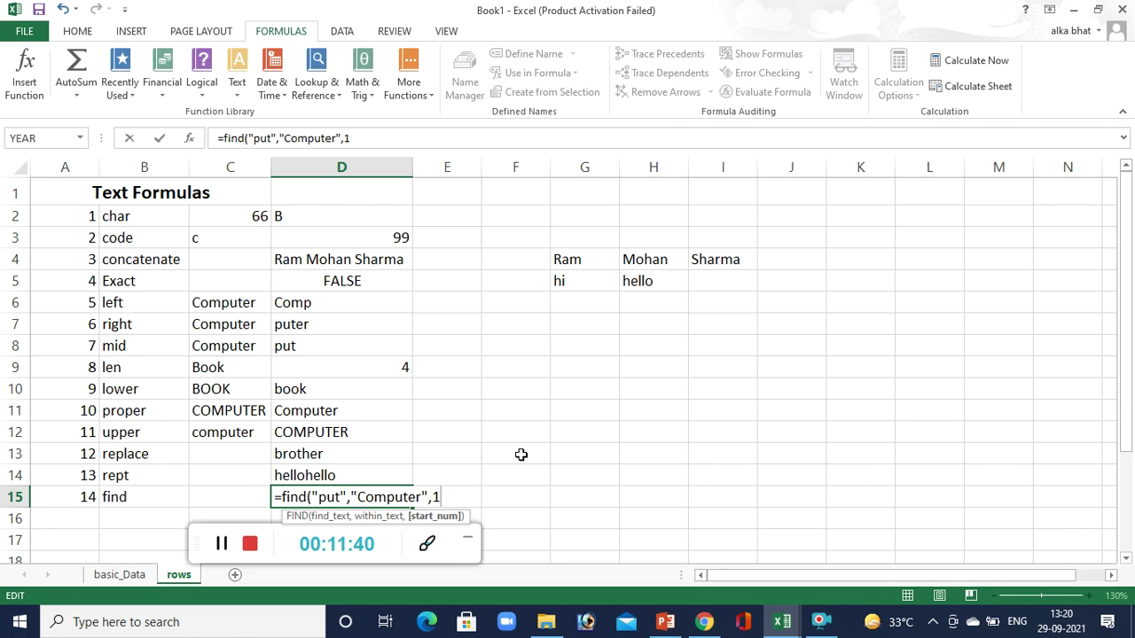
pyautogui.write(')')
pyautogui.press('Return')
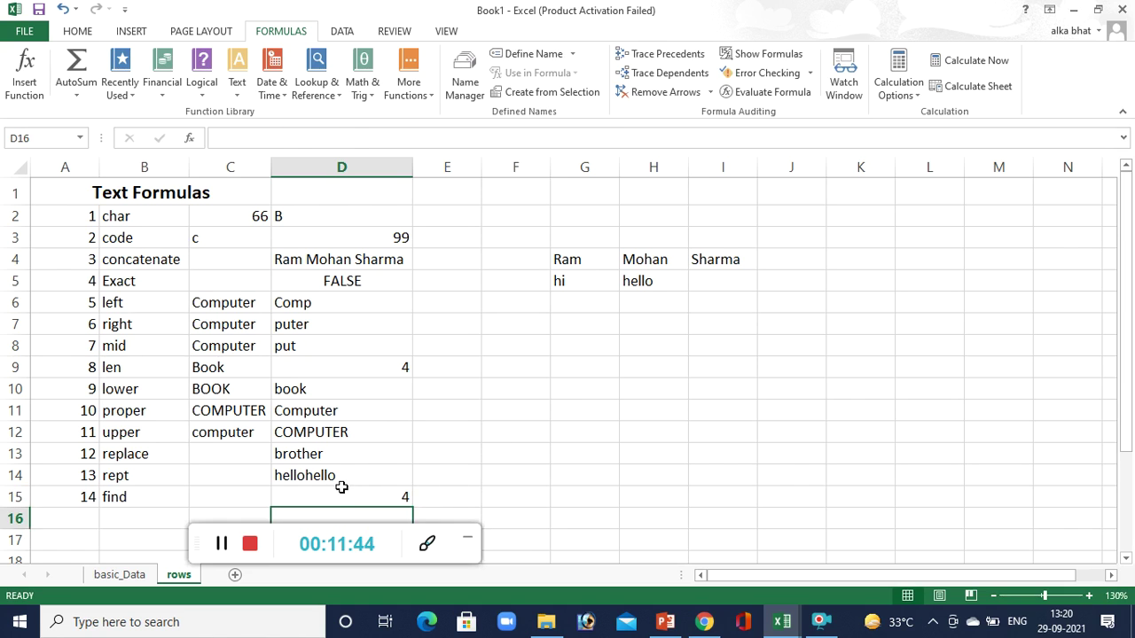
# Review D15, then turn on Show Formulas so column D lists formulas instead of results.
pyautogui.click(340, 495)
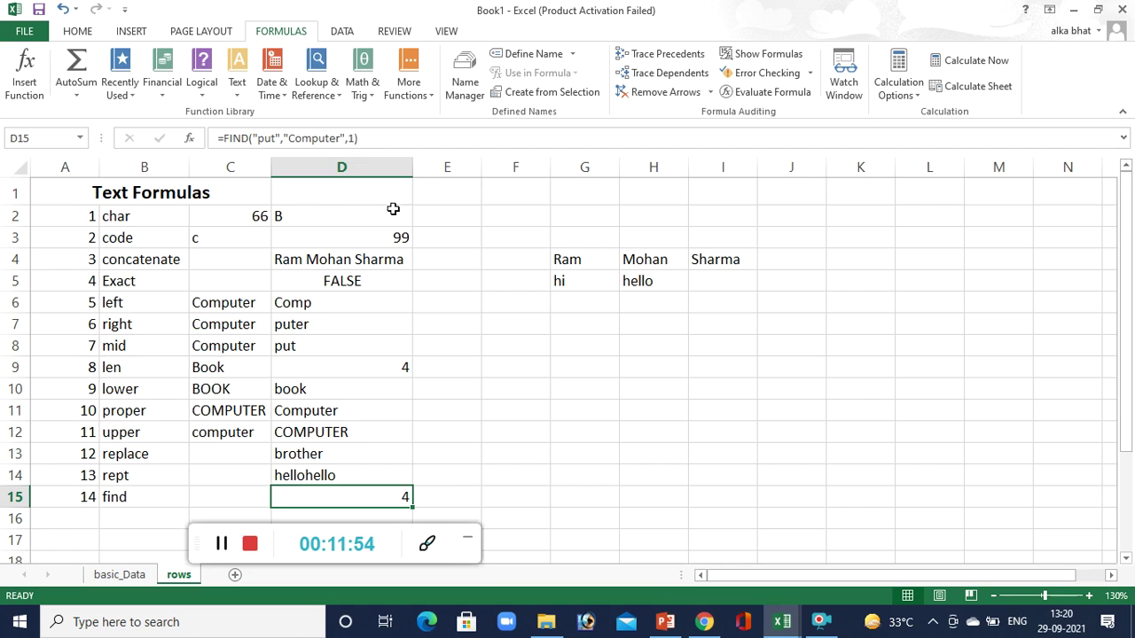
pyautogui.click(620, 494)
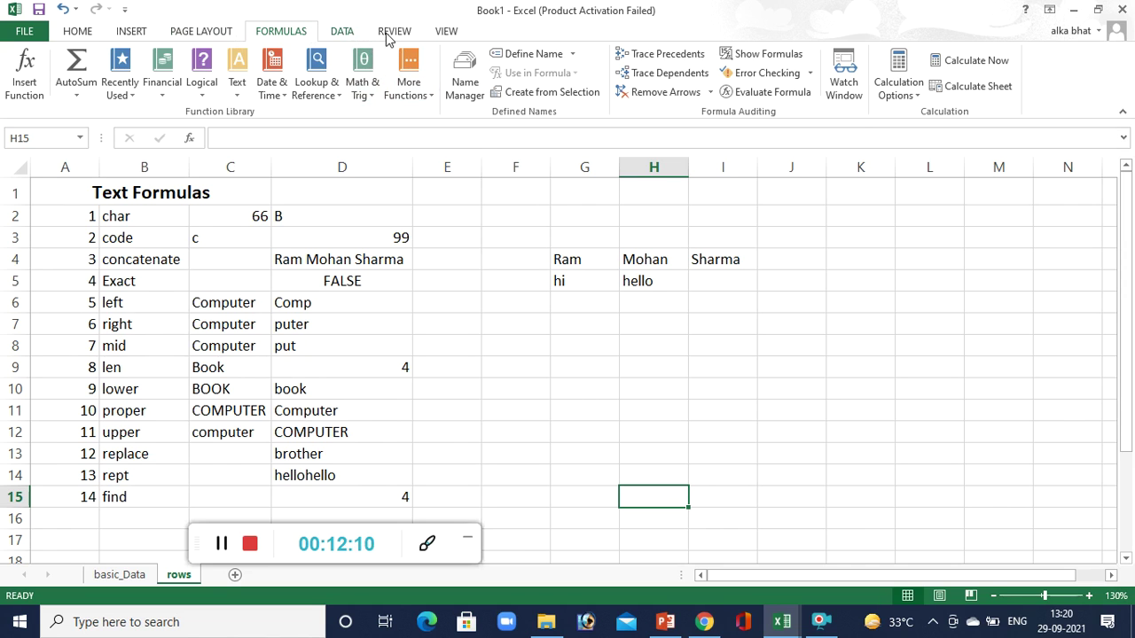
pyautogui.click(743, 55)
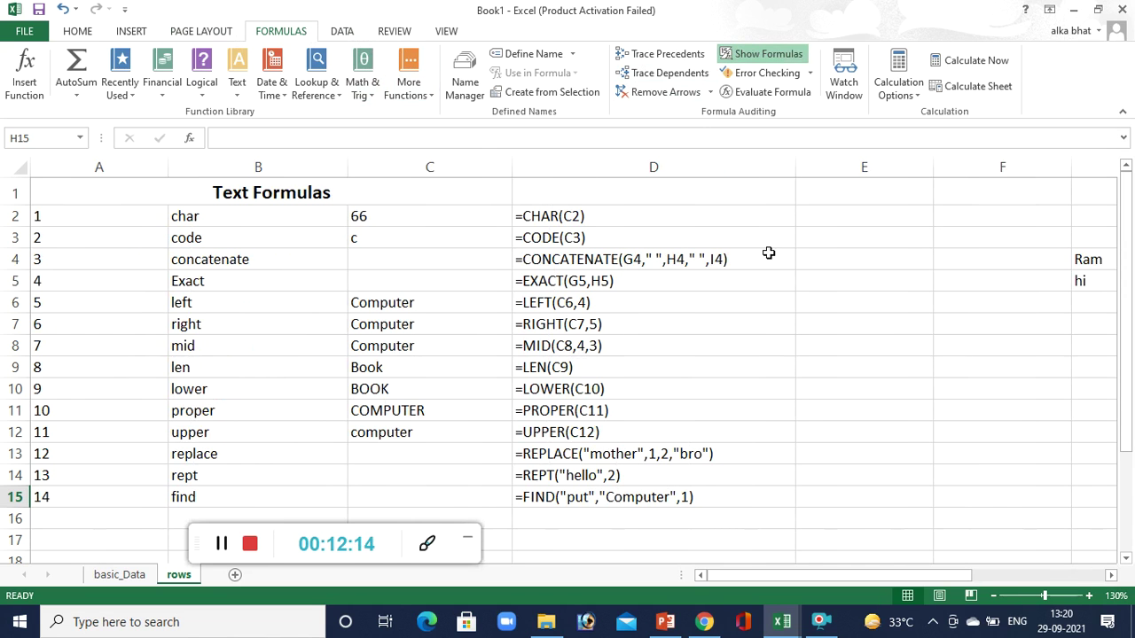
# Delete empty sheet column E twice, so D4 becomes =CONCATENATE(E4," ",F4," ",G4).
pyautogui.click(846, 200)
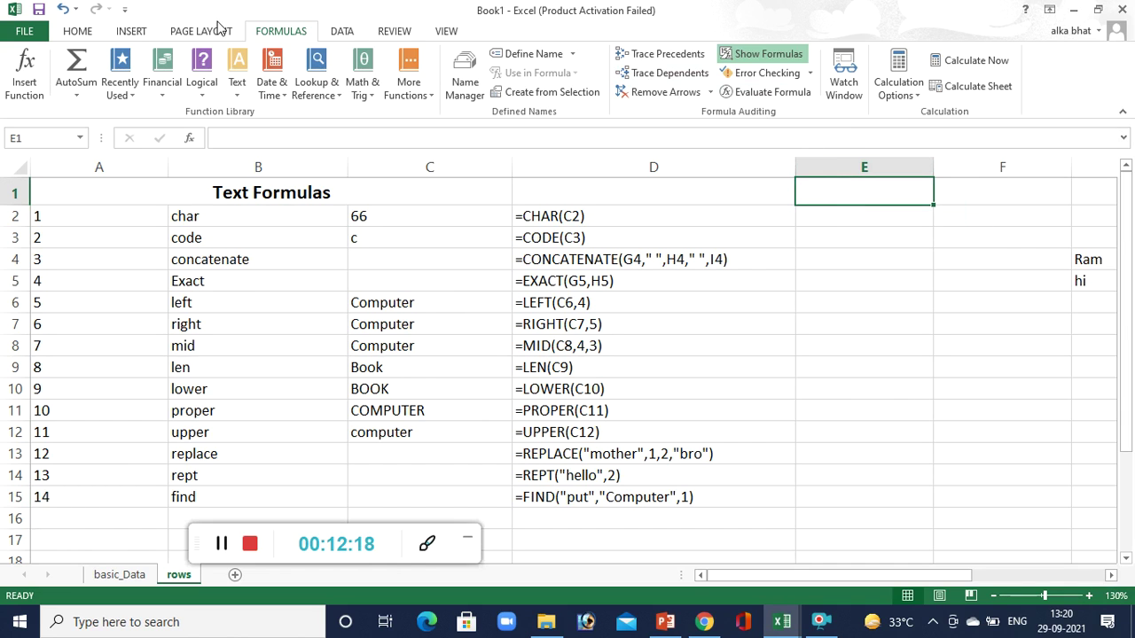
pyautogui.click(78, 30)
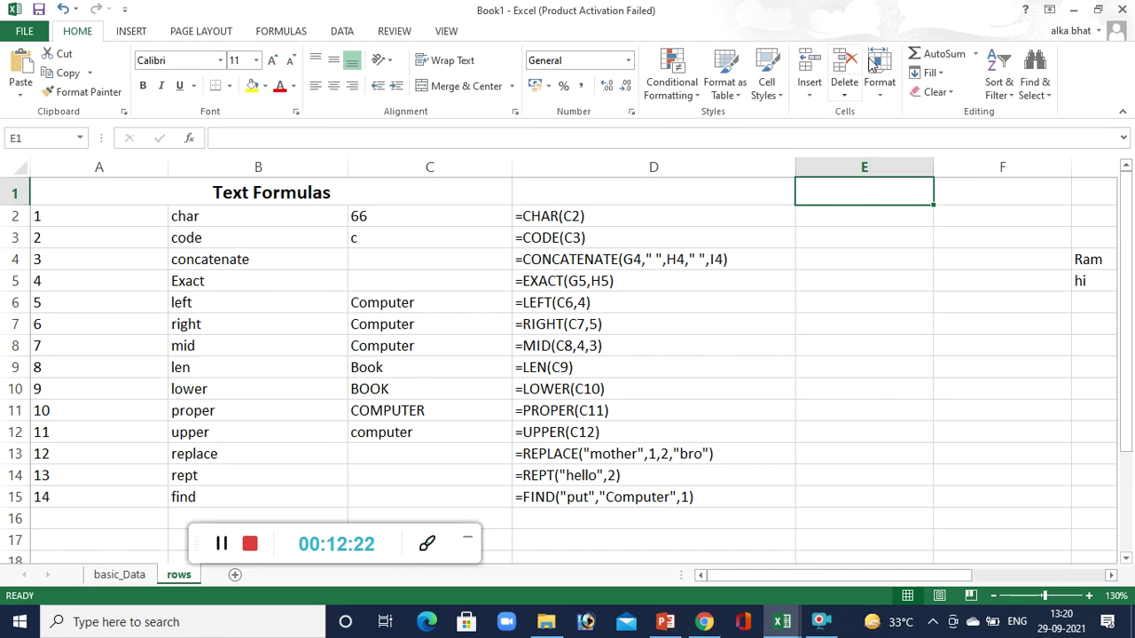
pyautogui.click(844, 92)
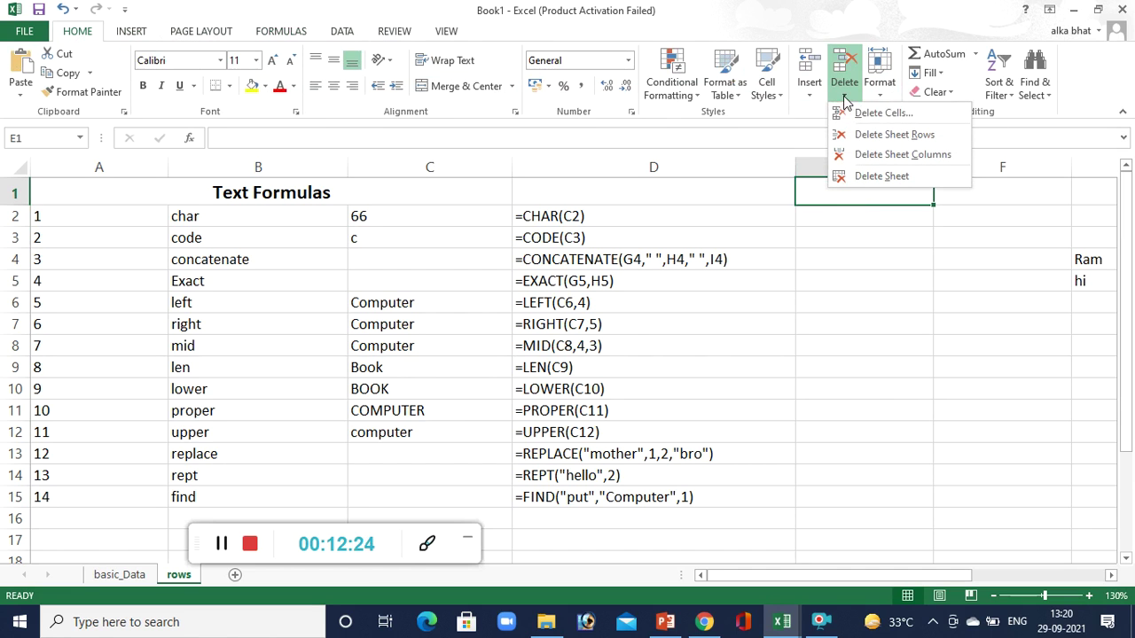
pyautogui.click(868, 155)
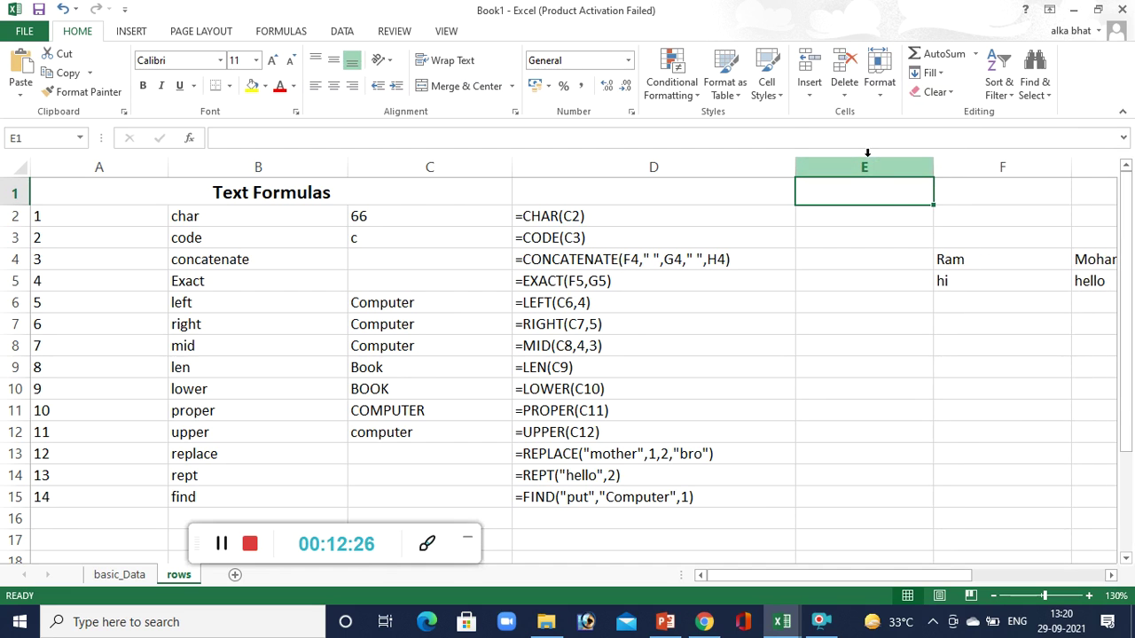
pyautogui.click(847, 93)
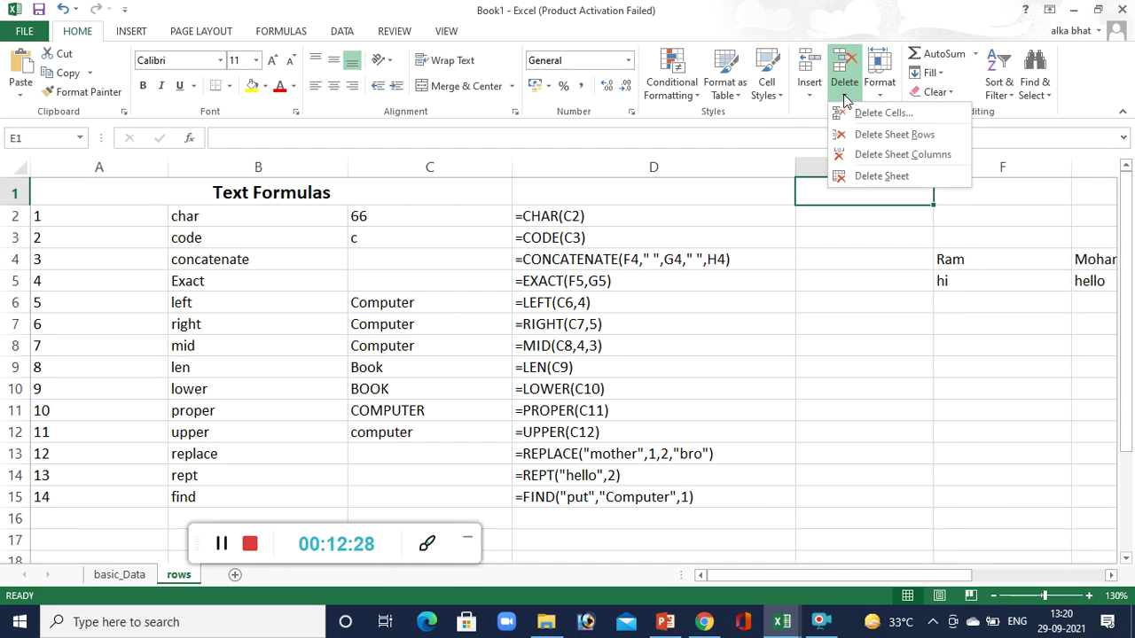
pyautogui.click(864, 154)
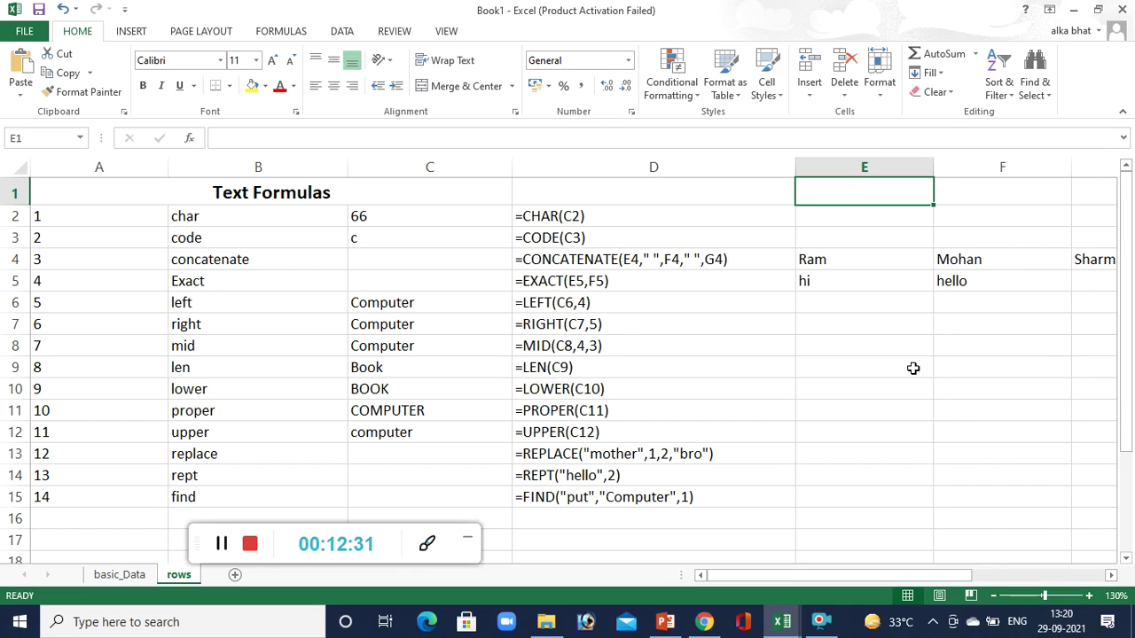